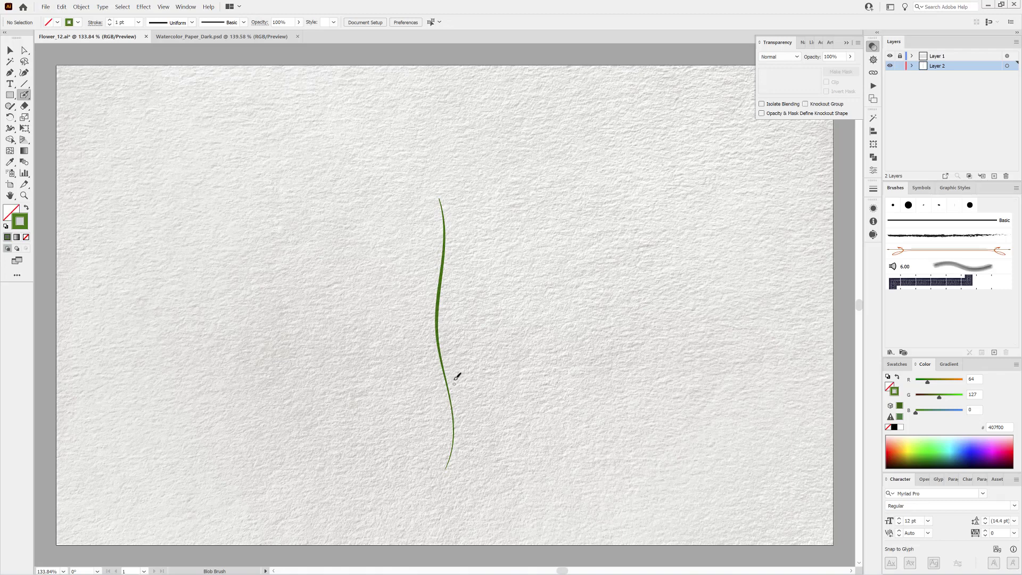
# Draw a second curved green stem crossing the first with the Blob Brush, and move both stems slightly down.
pyautogui.moveTo(433, 469)
pyautogui.mouseDown()
pyautogui.moveTo(433, 394)
pyautogui.moveTo(494, 278)
pyautogui.mouseUp()
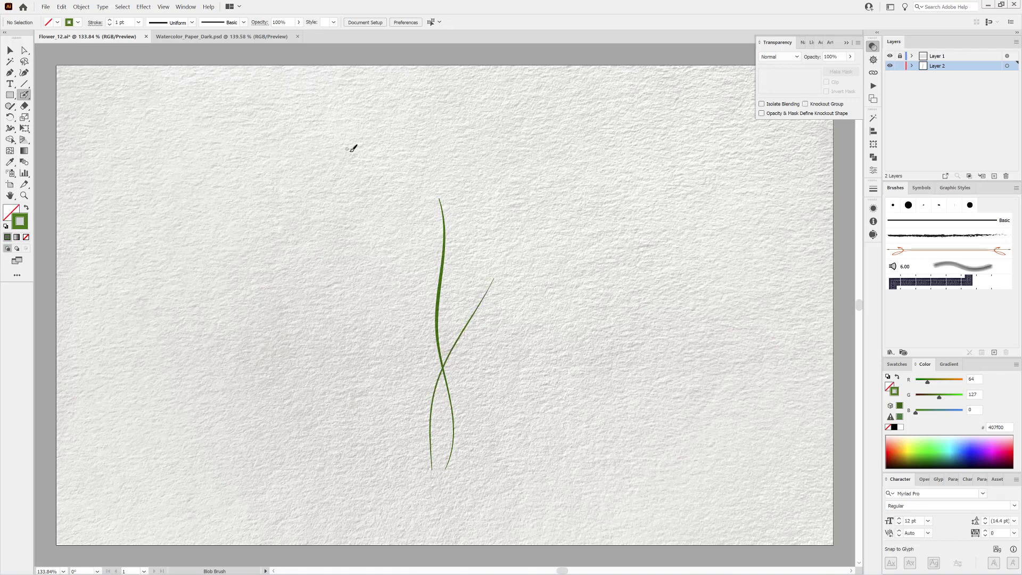
pyautogui.click(122, 7)
pyautogui.click(125, 20)
pyautogui.press('v')
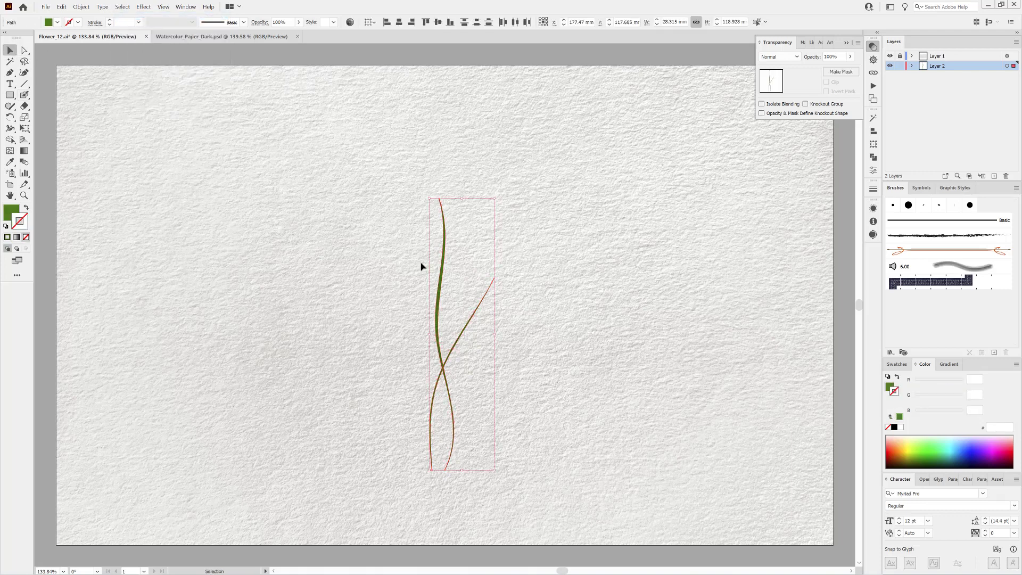
pyautogui.moveTo(441, 292); pyautogui.dragTo(443, 312)
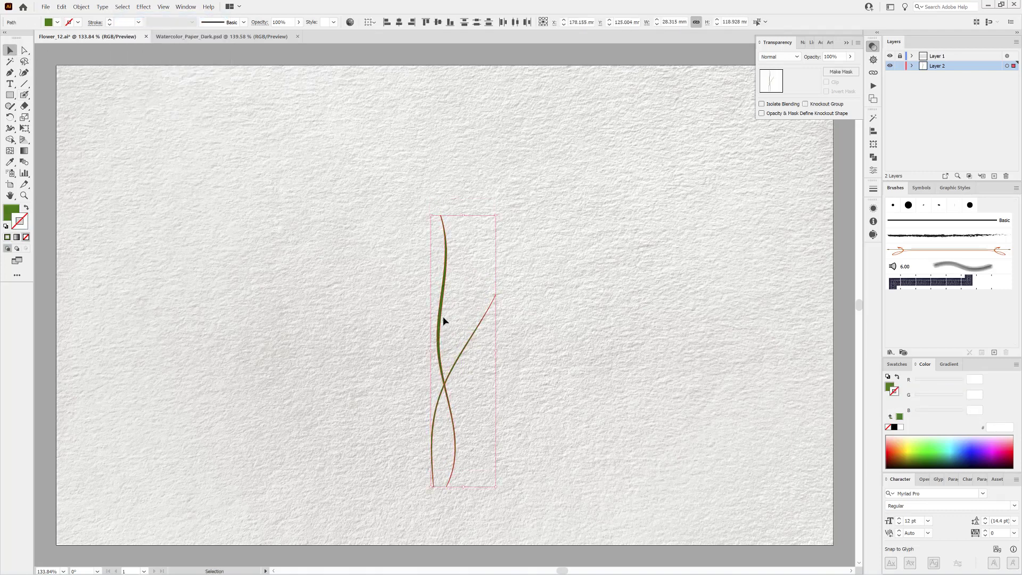
# Set the Blob Brush colour to dark red 942300 and draw the wavy-edged flower head outline above the main stem.
pyautogui.click(26, 98)
pyautogui.hotkey('ctrl', 'shift', 'a')
pyautogui.click(895, 454)
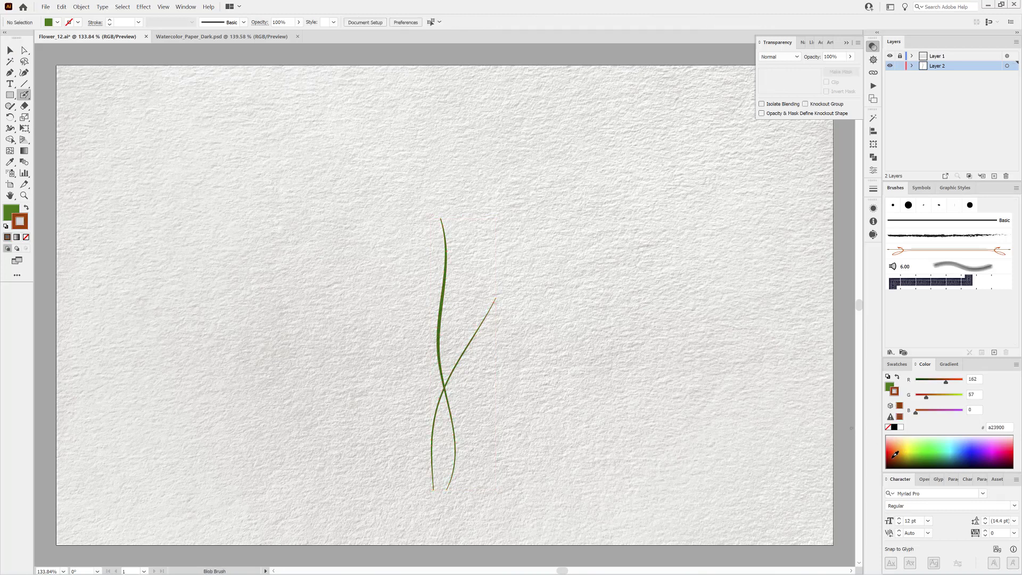
pyautogui.click(890, 456)
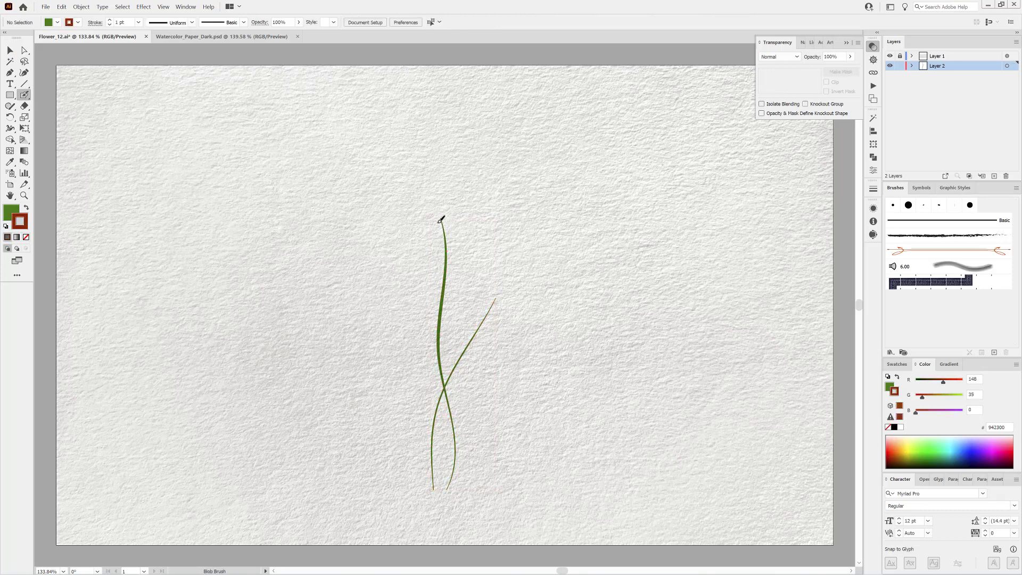
pyautogui.moveTo(441, 220)
pyautogui.mouseDown()
pyautogui.moveTo(374, 200)
pyautogui.moveTo(362, 166)
pyautogui.moveTo(388, 174)
pyautogui.mouseUp()
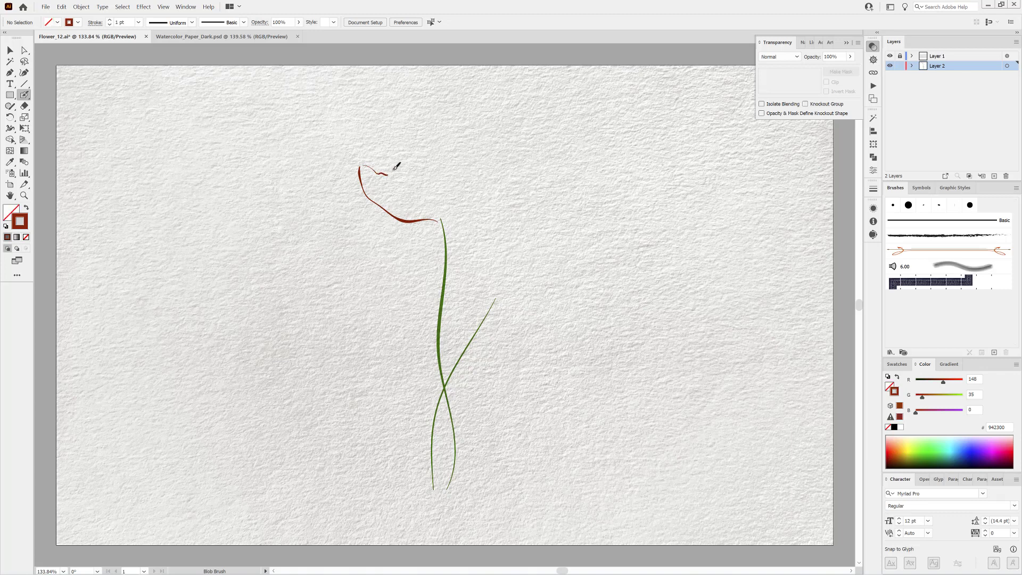
pyautogui.moveTo(414, 140)
pyautogui.mouseDown()
pyautogui.moveTo(477, 128)
pyautogui.moveTo(498, 157)
pyautogui.moveTo(445, 218)
pyautogui.mouseUp()
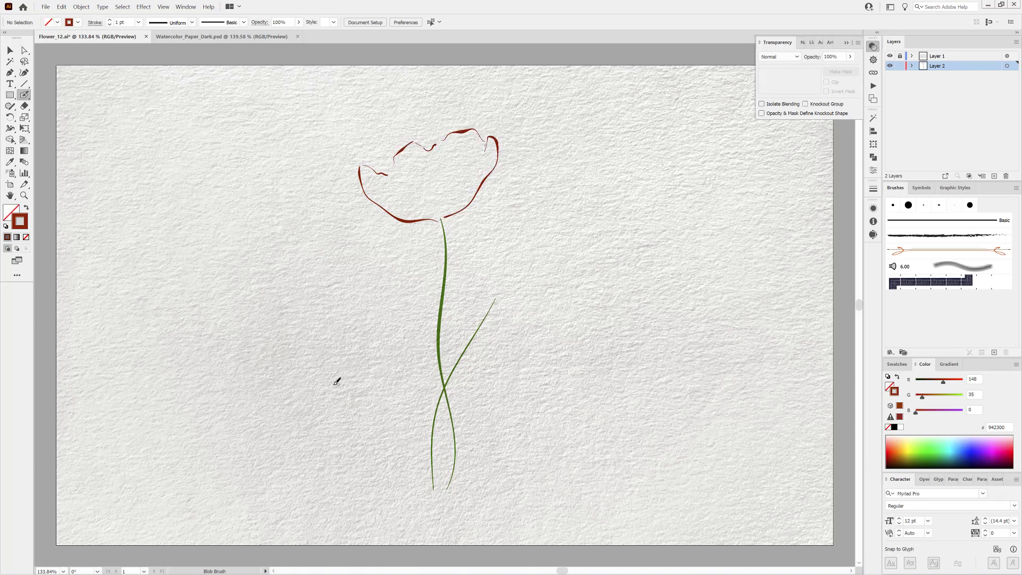
# Narrow the red flower outline, distort its upper side inward with Free Transform, and reposition it on the stem tip.
pyautogui.press('v')
pyautogui.click(498, 152)
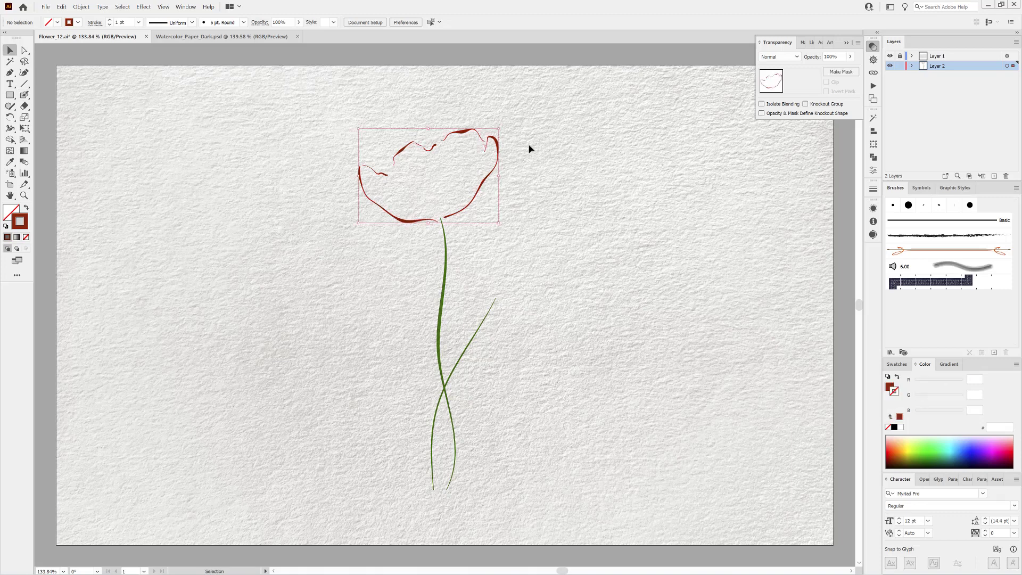
pyautogui.moveTo(497, 174); pyautogui.dragTo(483, 174)
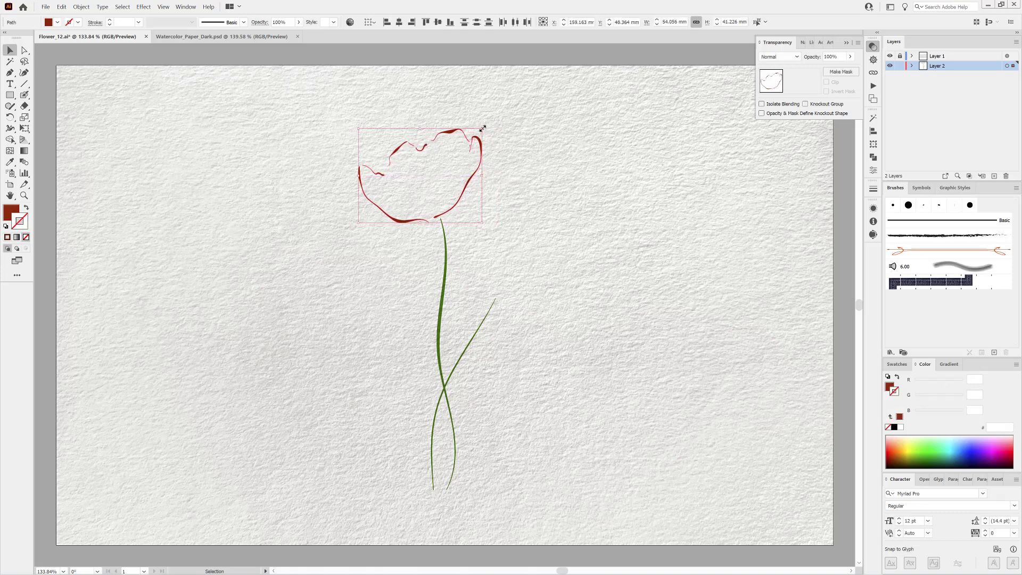
pyautogui.click(25, 128)
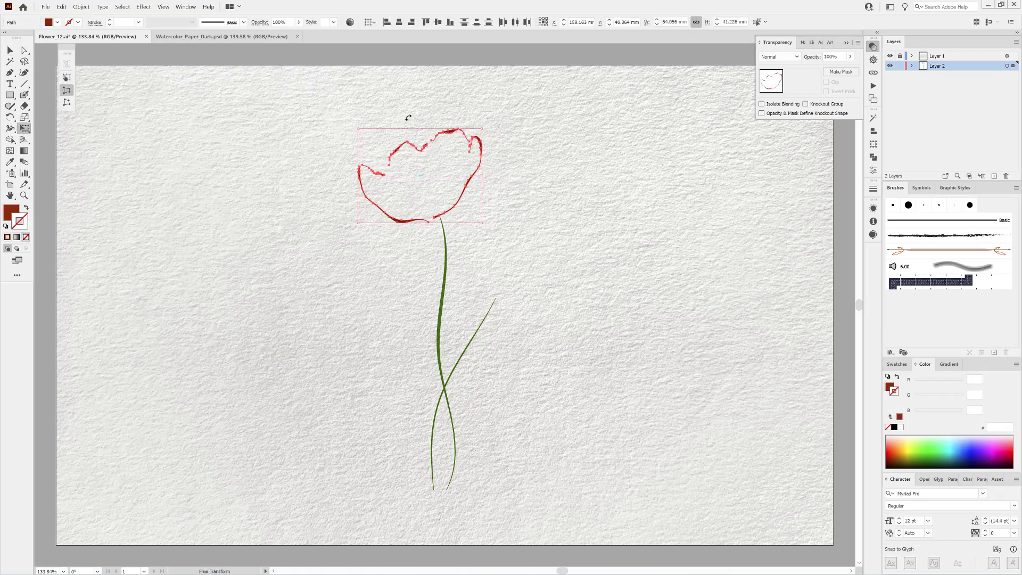
pyautogui.moveTo(482, 130); pyautogui.dragTo(472, 142)
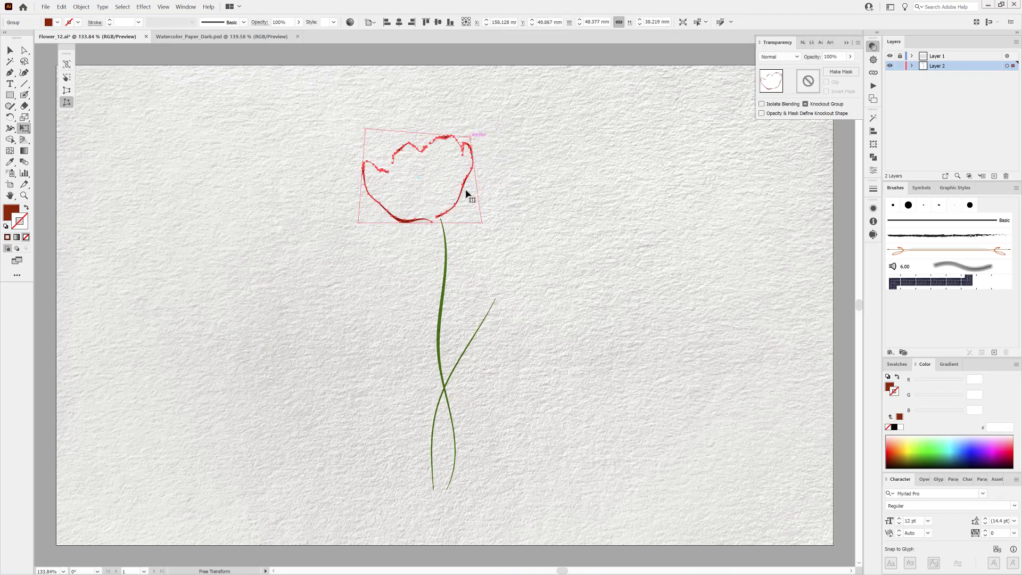
pyautogui.moveTo(464, 184); pyautogui.dragTo(473, 181)
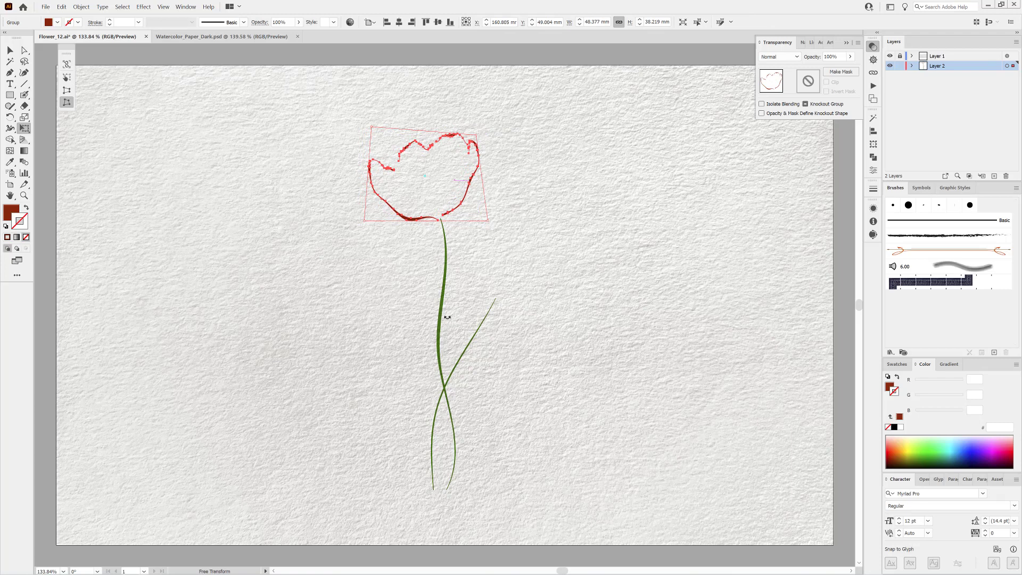
# Select the whole flower drawing and compress its height to about 145.6 mm with Free Transform.
pyautogui.click(122, 7)
pyautogui.click(131, 16)
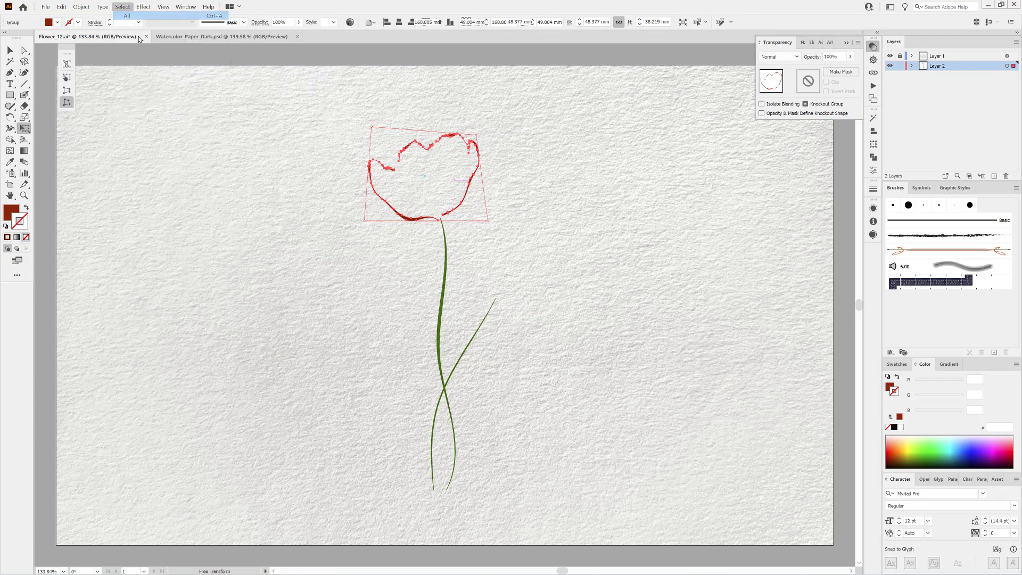
pyautogui.click(67, 78)
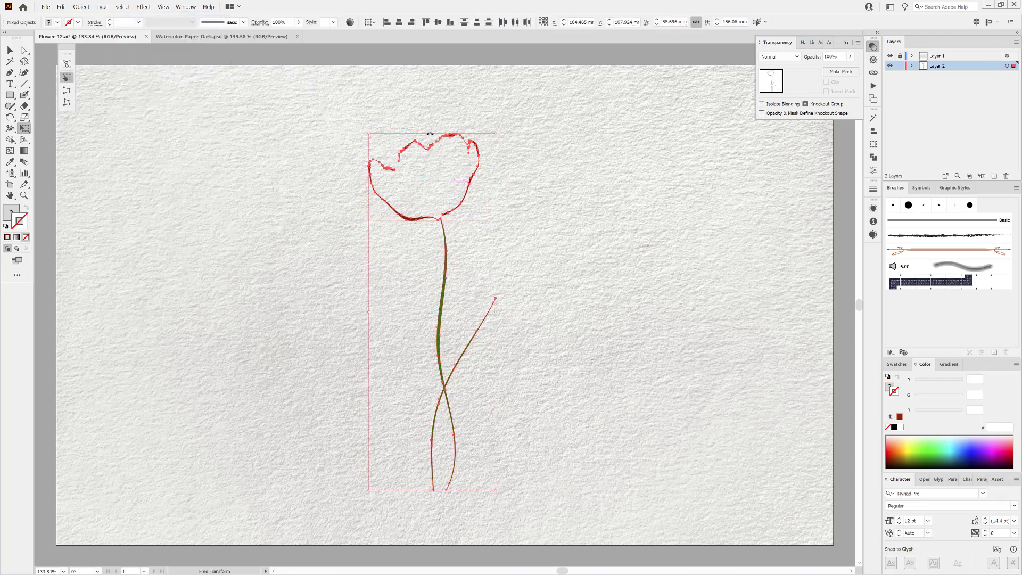
pyautogui.moveTo(432, 133); pyautogui.dragTo(430, 159)
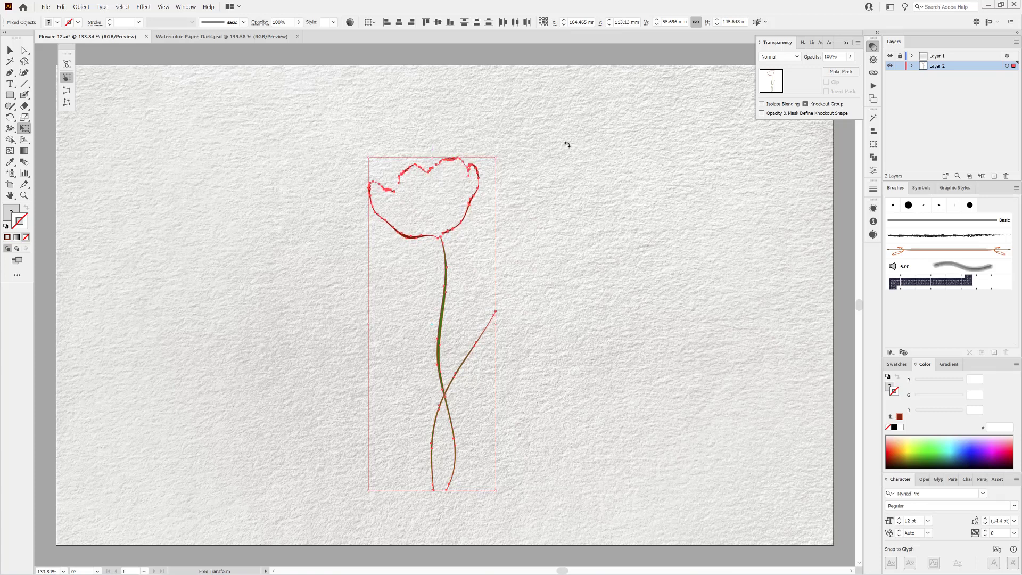
# Draw a green leaf with a curled tip and a midrib on the left side of the main stem using the Blob Brush.
pyautogui.click(25, 96)
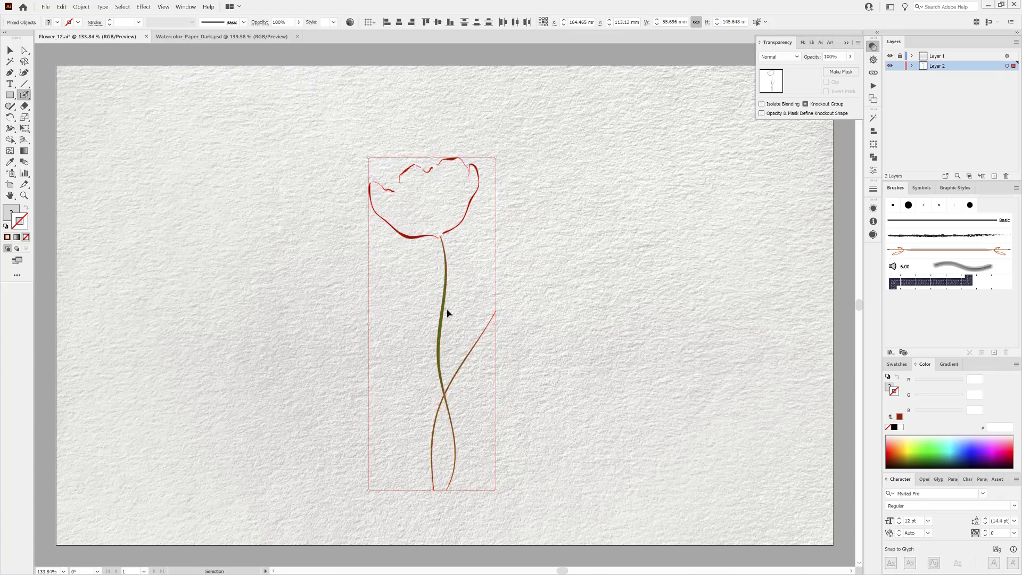
pyautogui.hotkey('ctrl', 'shift', 'a')
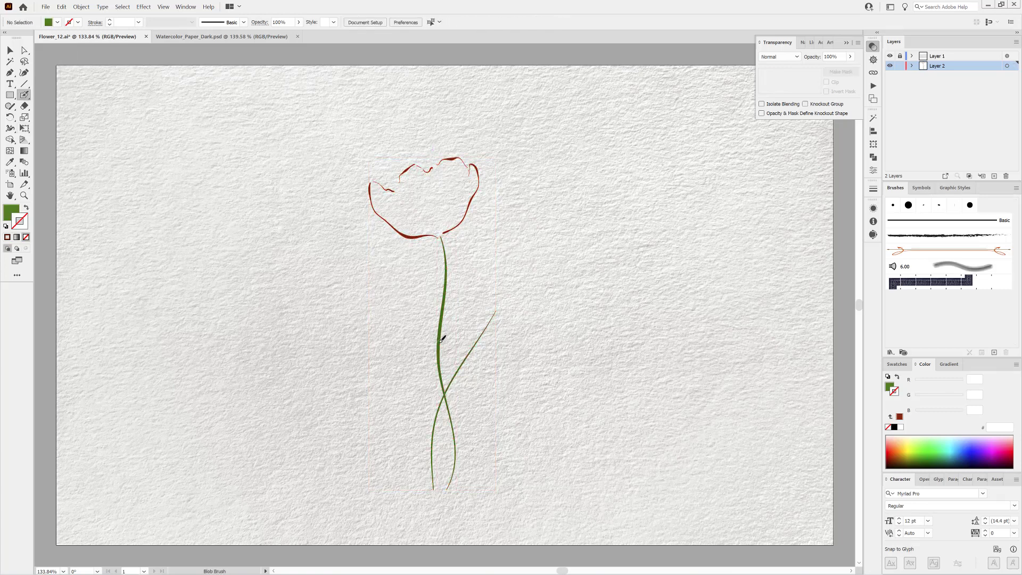
pyautogui.moveTo(426, 314)
pyautogui.mouseDown()
pyautogui.moveTo(349, 277)
pyautogui.moveTo(326, 294)
pyautogui.moveTo(337, 281)
pyautogui.mouseUp()
pyautogui.hotkey('shift', 'x')
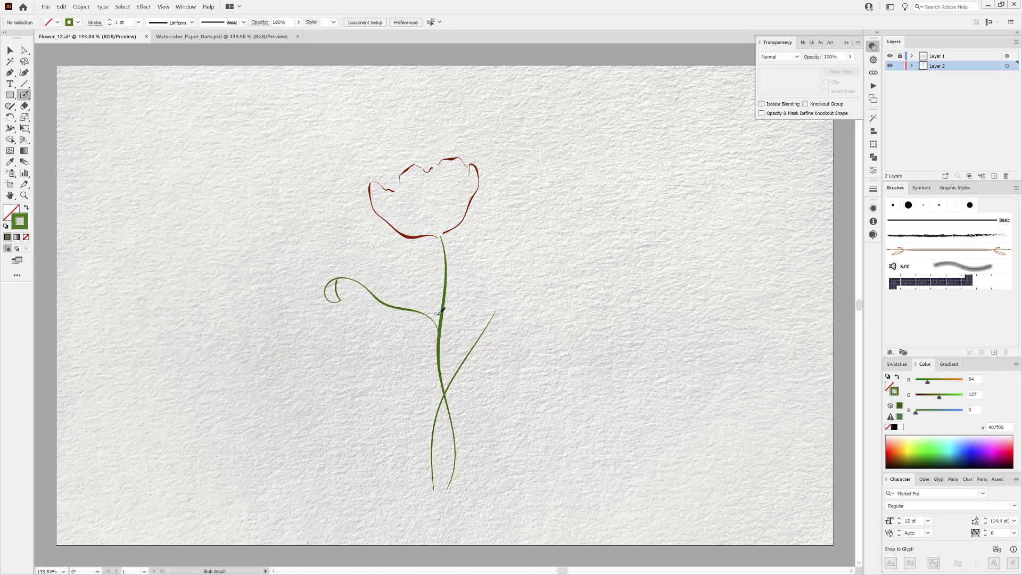
pyautogui.moveTo(441, 323)
pyautogui.mouseDown()
pyautogui.moveTo(427, 283)
pyautogui.moveTo(380, 263)
pyautogui.moveTo(337, 276)
pyautogui.mouseUp()
pyautogui.moveTo(429, 307)
pyautogui.mouseDown()
pyautogui.moveTo(387, 279)
pyautogui.moveTo(343, 274)
pyautogui.mouseUp()
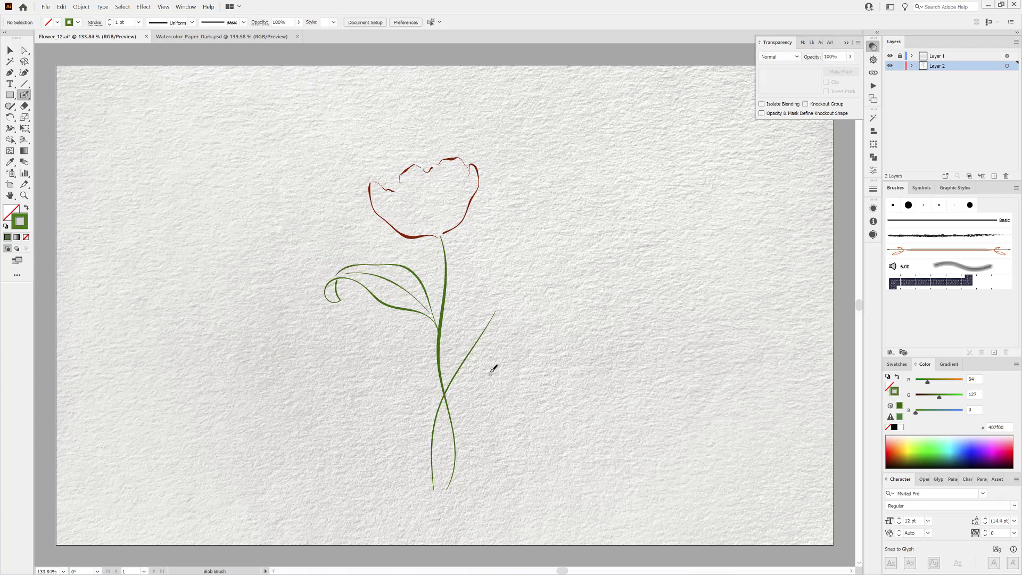
# Scale down and rotate the curled leaf, reattach its base to the main stem, and return to the Blob Brush.
pyautogui.press('v')
pyautogui.click(430, 320)
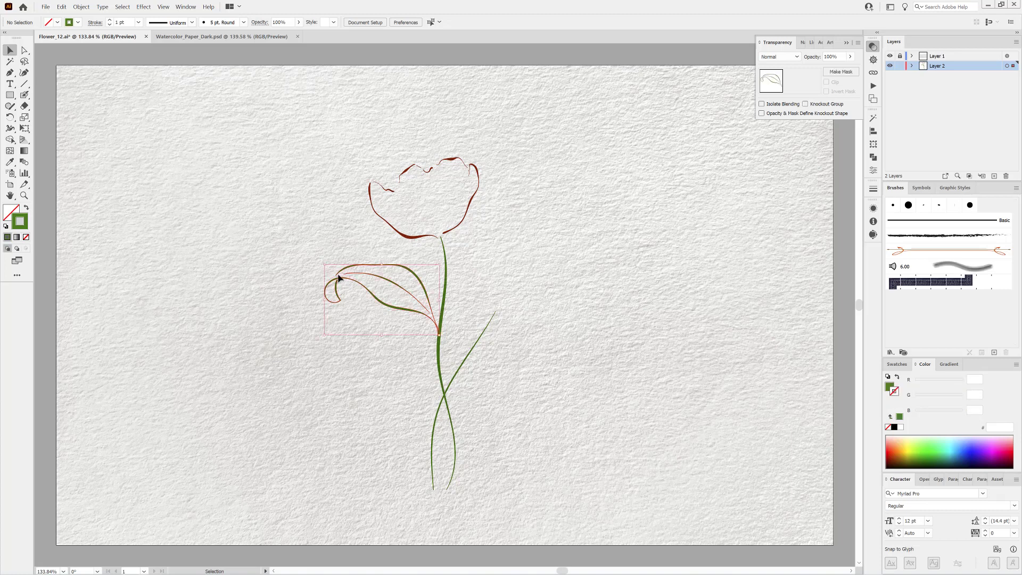
pyautogui.moveTo(325, 265); pyautogui.dragTo(341, 275)
pyautogui.moveTo(405, 325); pyautogui.dragTo(405, 345)
pyautogui.moveTo(337, 292); pyautogui.dragTo(346, 282)
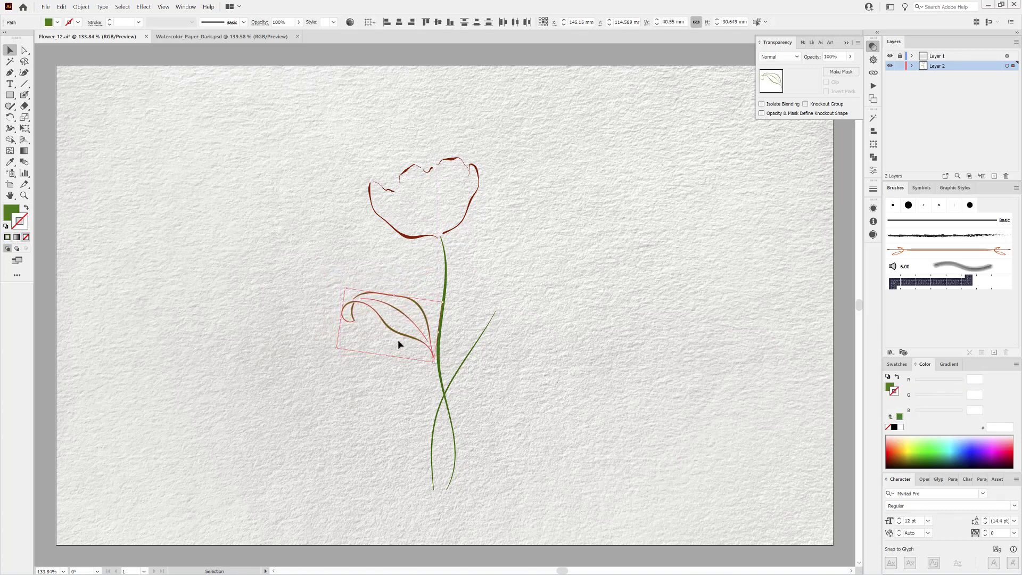
pyautogui.moveTo(400, 342); pyautogui.dragTo(415, 335)
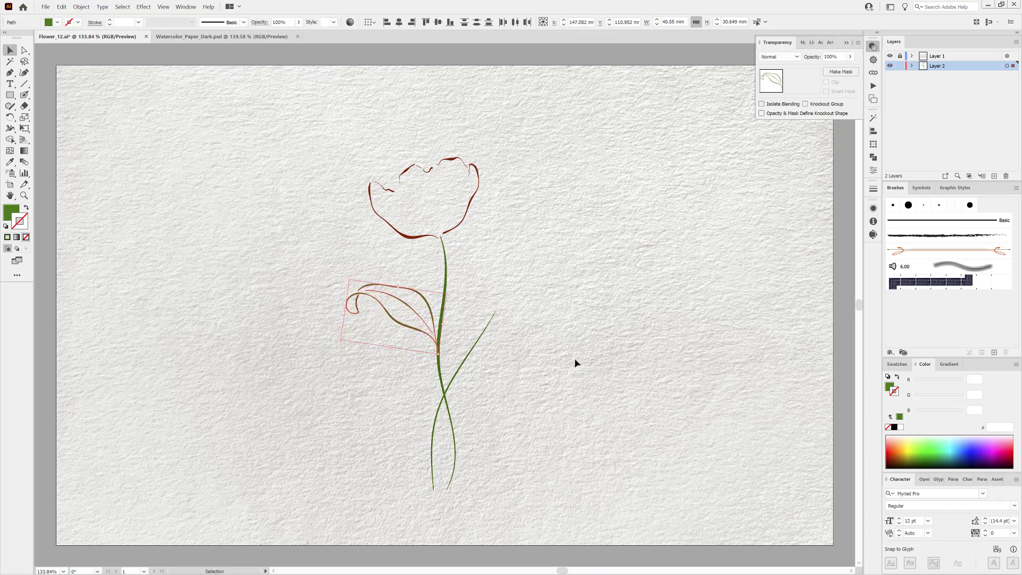
pyautogui.click(592, 335)
pyautogui.hotkey('shift', 'b')
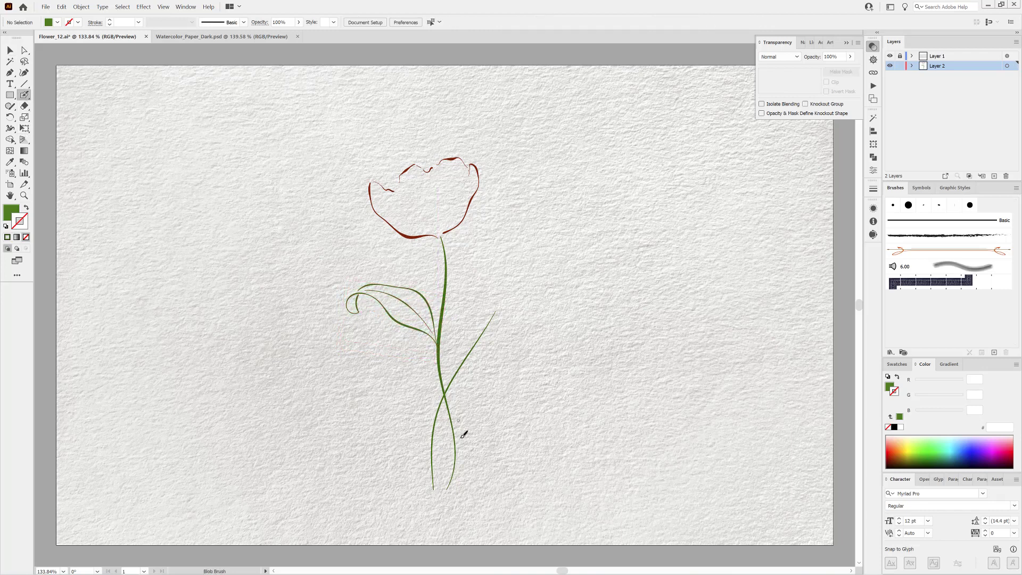
pyautogui.moveTo(458, 444)
pyautogui.mouseDown()
pyautogui.moveTo(468, 406)
pyautogui.moveTo(545, 371)
pyautogui.moveTo(500, 433)
pyautogui.moveTo(455, 464)
pyautogui.moveTo(530, 379)
pyautogui.mouseUp()
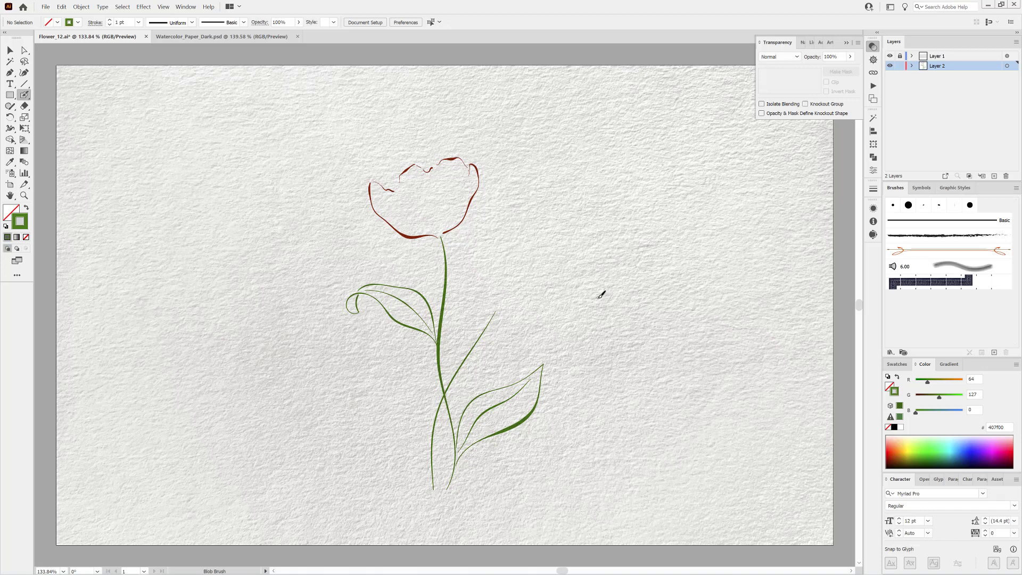
pyautogui.hotkey('ctrl', 'z')
pyautogui.hotkey('ctrl', 'z')
pyautogui.hotkey('ctrl', 'z')
# Draw a pointed green leaf with a midrib on the lower right of the stem and scale it down slightly.
pyautogui.moveTo(462, 436)
pyautogui.mouseDown()
pyautogui.moveTo(514, 374)
pyautogui.moveTo(556, 356)
pyautogui.moveTo(518, 425)
pyautogui.moveTo(460, 456)
pyautogui.moveTo(487, 412)
pyautogui.moveTo(530, 376)
pyautogui.mouseUp()
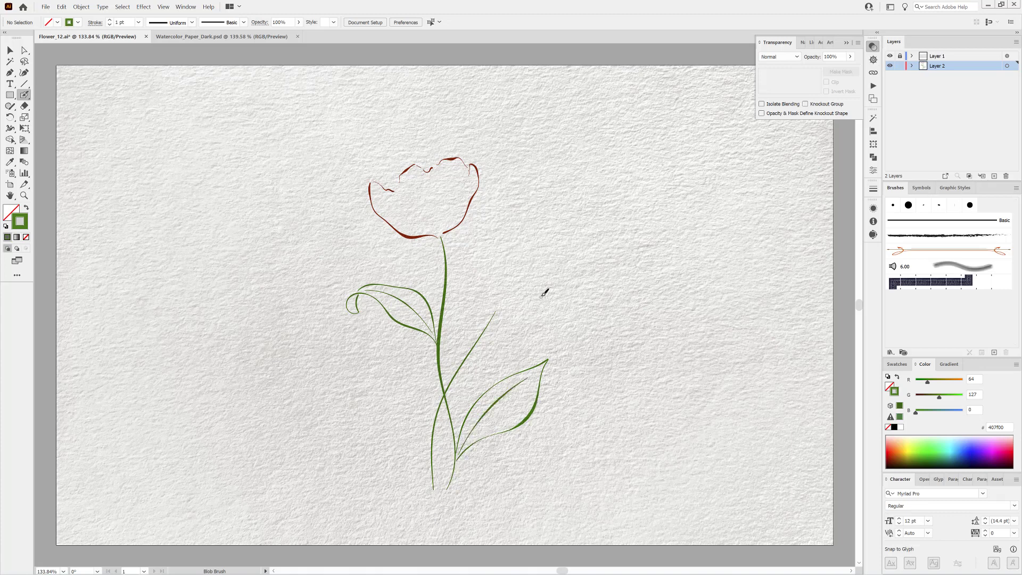
pyautogui.click(8, 50)
pyautogui.click(506, 408)
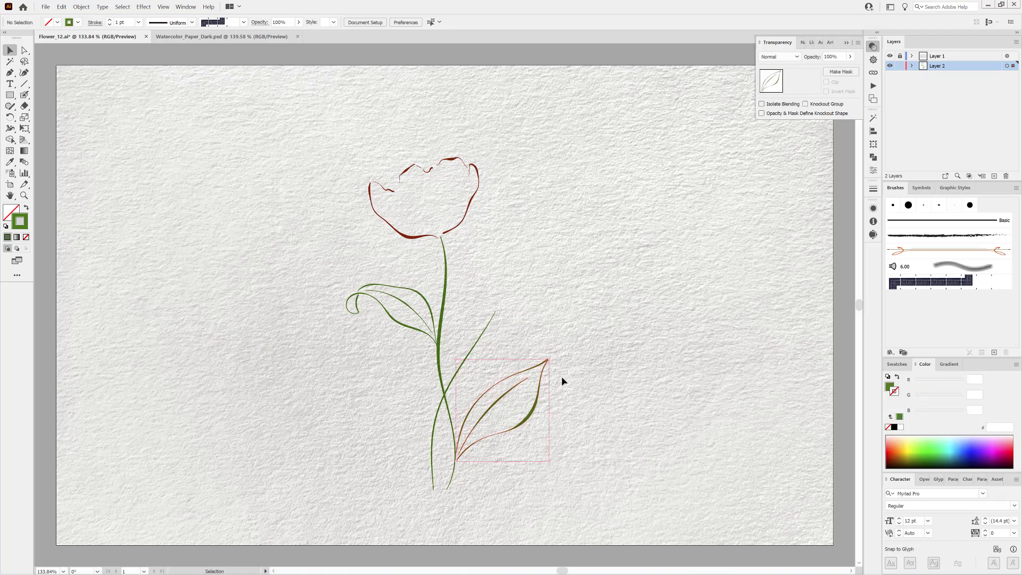
pyautogui.moveTo(549, 361); pyautogui.dragTo(539, 369)
pyautogui.click(605, 350)
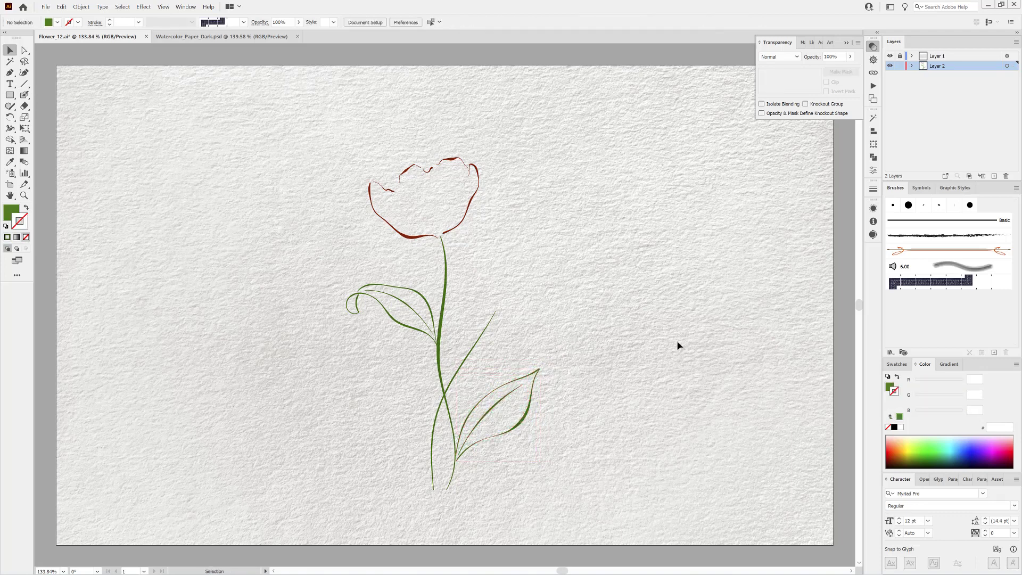
# Open the Dagubi_Stamps_Washes library from the watercolor brushes, and place it enlarged beside the artwork.
pyautogui.click(890, 352)
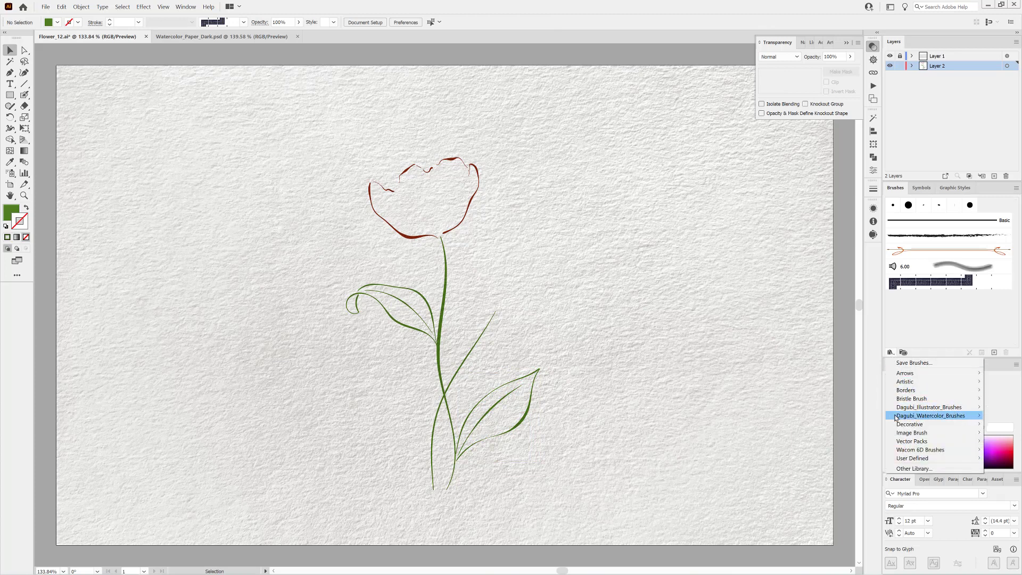
pyautogui.moveTo(931, 415)
pyautogui.moveTo(840, 502)
pyautogui.click(895, 512)
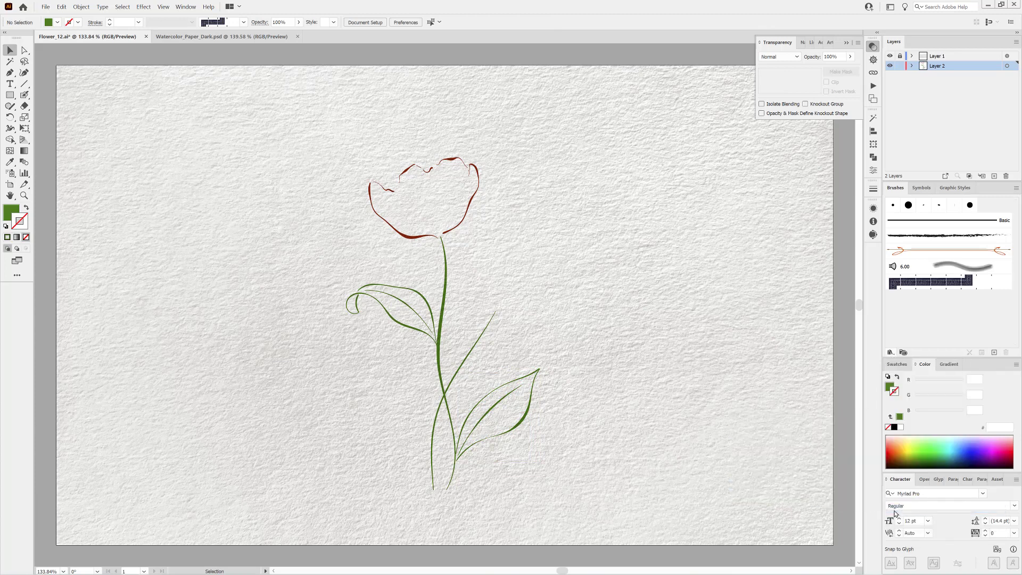
pyautogui.moveTo(543, 279); pyautogui.dragTo(790, 164)
pyautogui.moveTo(781, 231); pyautogui.dragTo(782, 497)
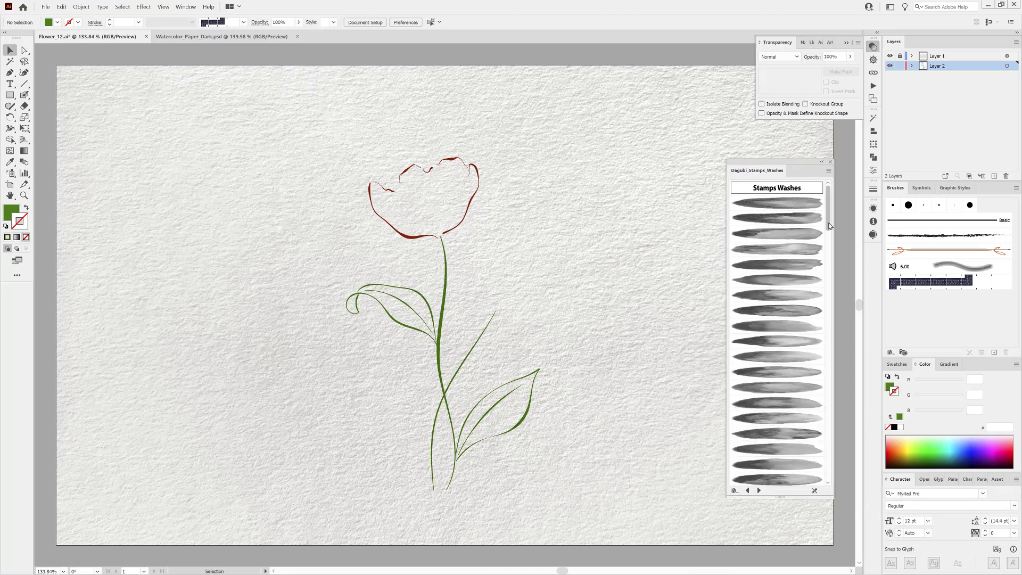
# Choose a light, evenly toned wash brush with the elliptical width profile, and confirm the Paintbrush tool options.
pyautogui.scroll(-5, 831, 266)
pyautogui.scroll(-5, 834, 276)
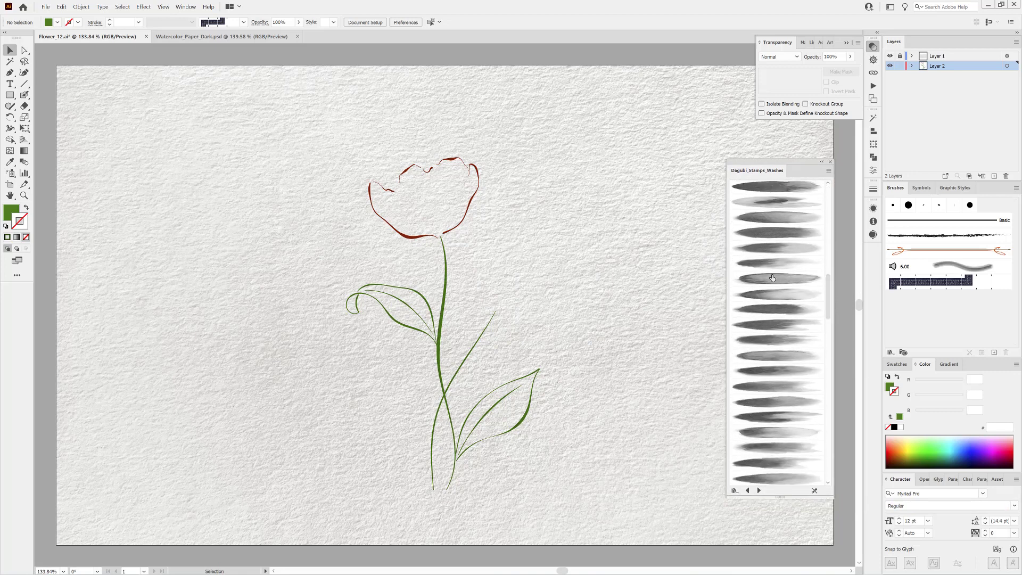
pyautogui.click(772, 278)
pyautogui.click(192, 23)
pyautogui.click(174, 56)
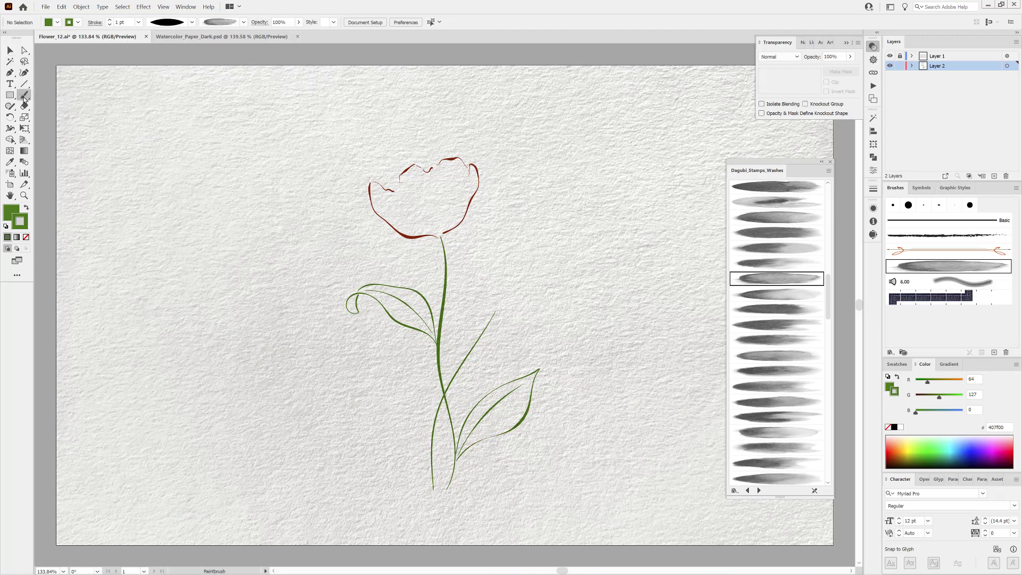
pyautogui.doubleClick(24, 95)
pyautogui.click(548, 250)
# Paint a green wash stroke along the lower right leaf and set its blending mode to Multiply.
pyautogui.moveTo(530, 377); pyautogui.dragTo(538, 370)
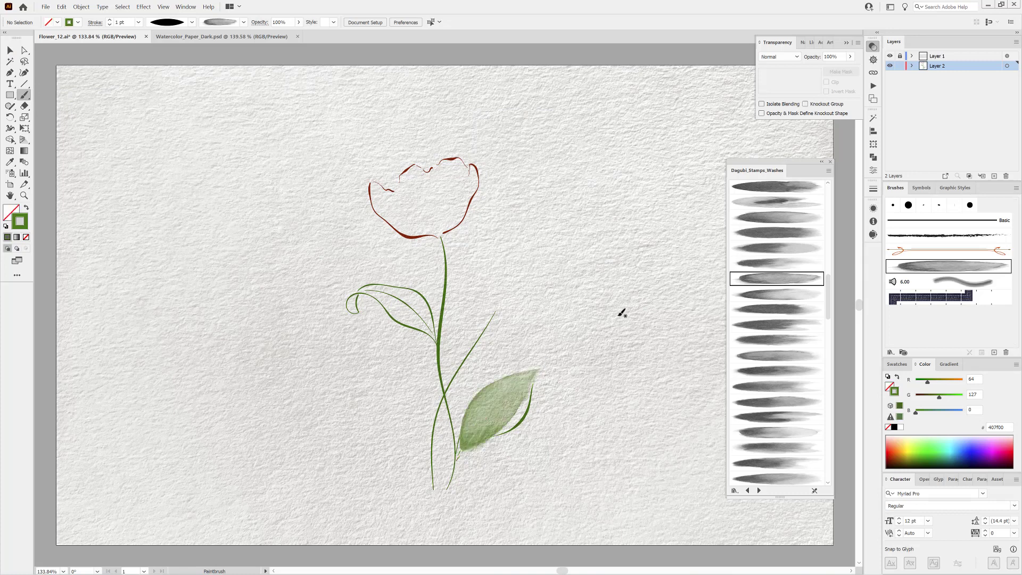
pyautogui.keyDown('ctrl'); pyautogui.click(514, 404); pyautogui.keyUp('ctrl')
pyautogui.click(779, 56)
pyautogui.click(777, 90)
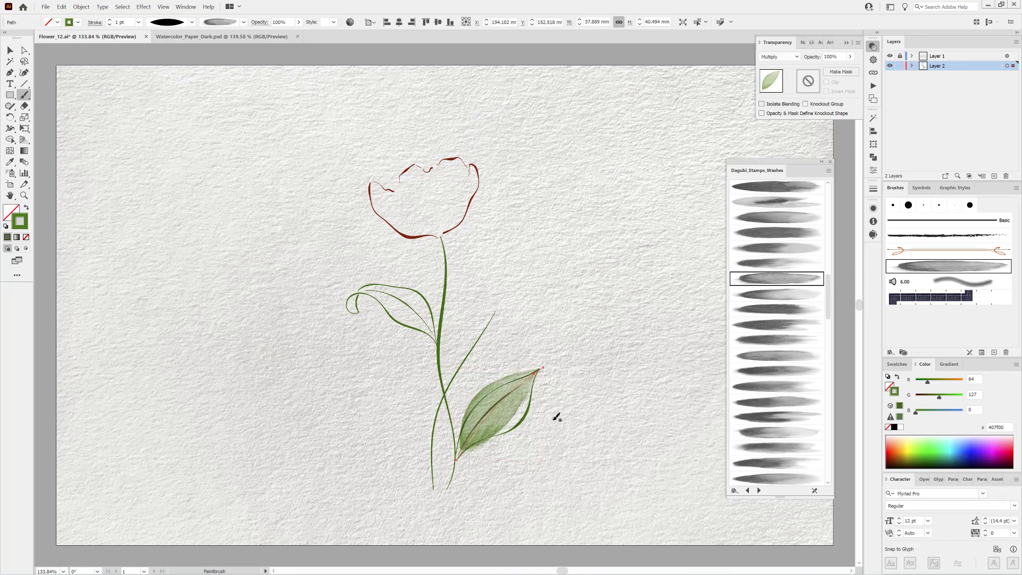
# Adjust the wash stroke's anchor points and curve with Direct Selection so the paint fills the lower right leaf outline.
pyautogui.click(24, 50)
pyautogui.click(542, 368)
pyautogui.moveTo(504, 405); pyautogui.dragTo(480, 426)
pyautogui.moveTo(457, 463); pyautogui.dragTo(457, 465)
pyautogui.click(647, 292)
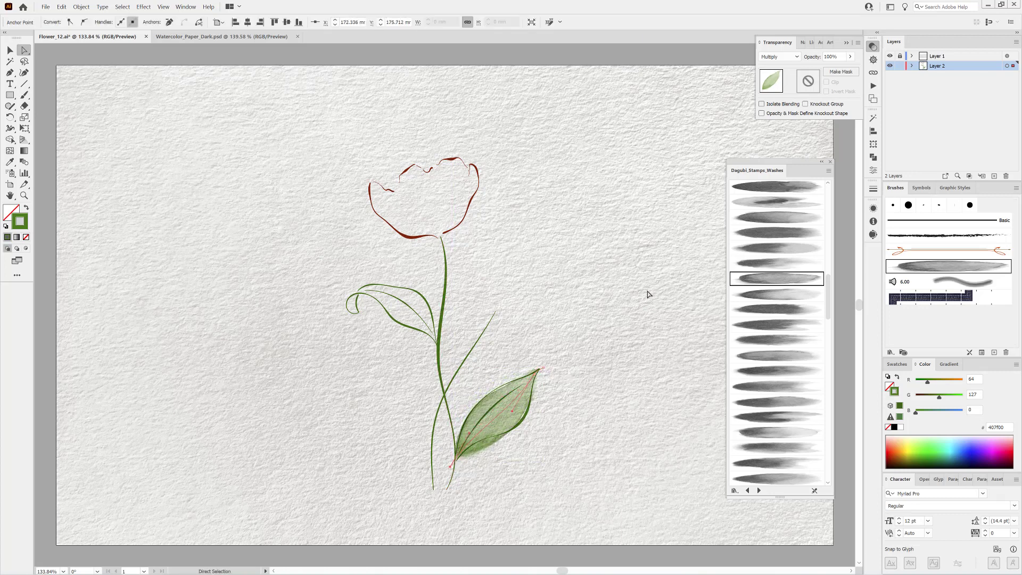
# Paint a green wash stroke inside the upper left leaf with a different, evenly toned wash brush.
pyautogui.click(24, 95)
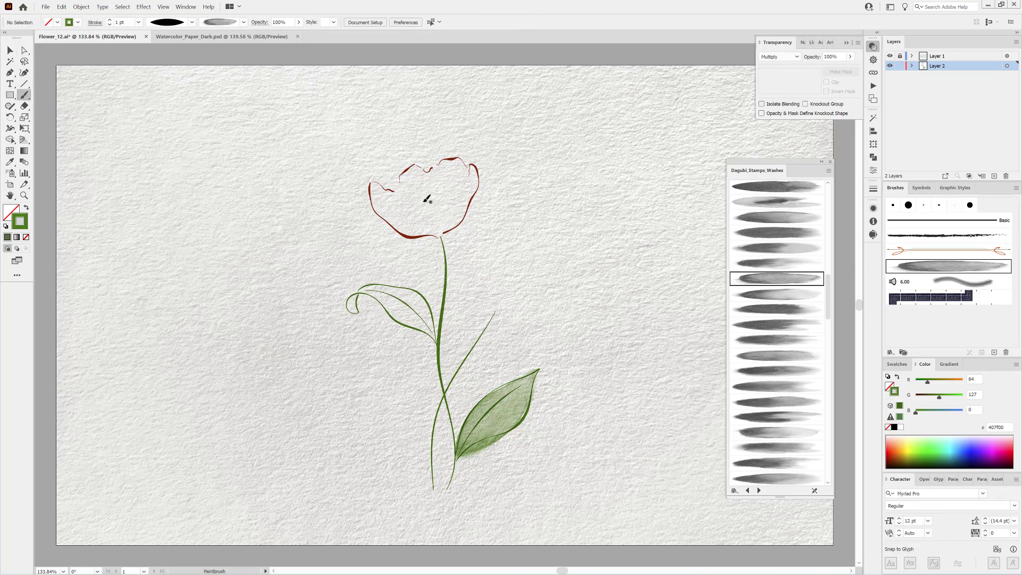
pyautogui.click(786, 356)
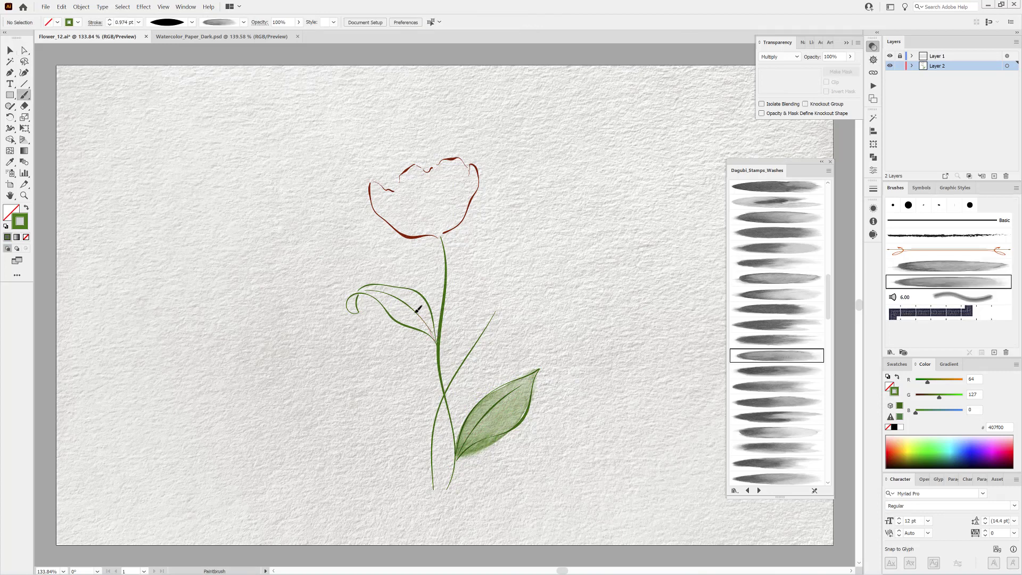
pyautogui.moveTo(380, 288); pyautogui.dragTo(363, 289)
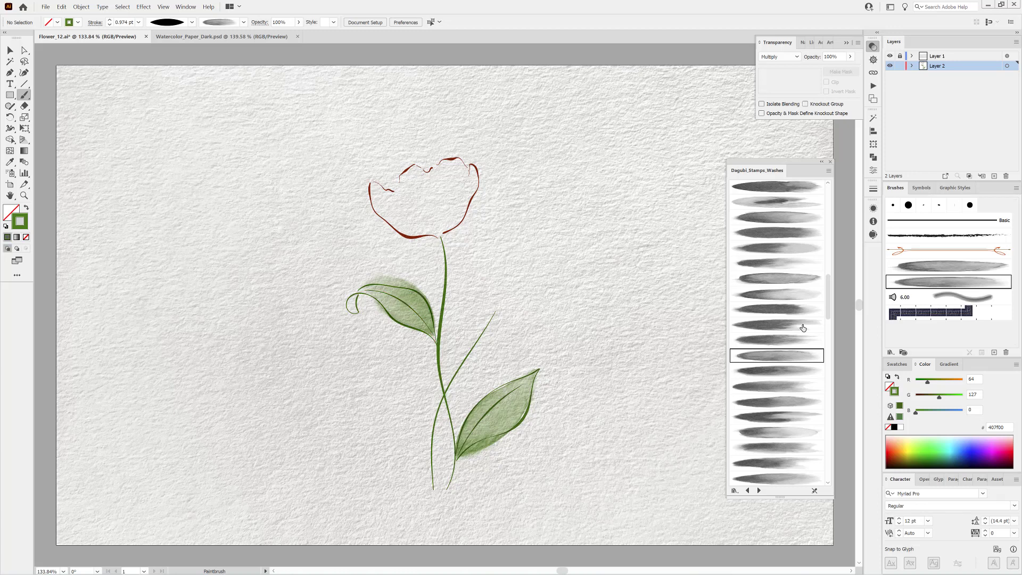
# Fill the curled tip of the upper left leaf with a darker wash brush stroke at 0.25 pt weight.
pyautogui.click(788, 314)
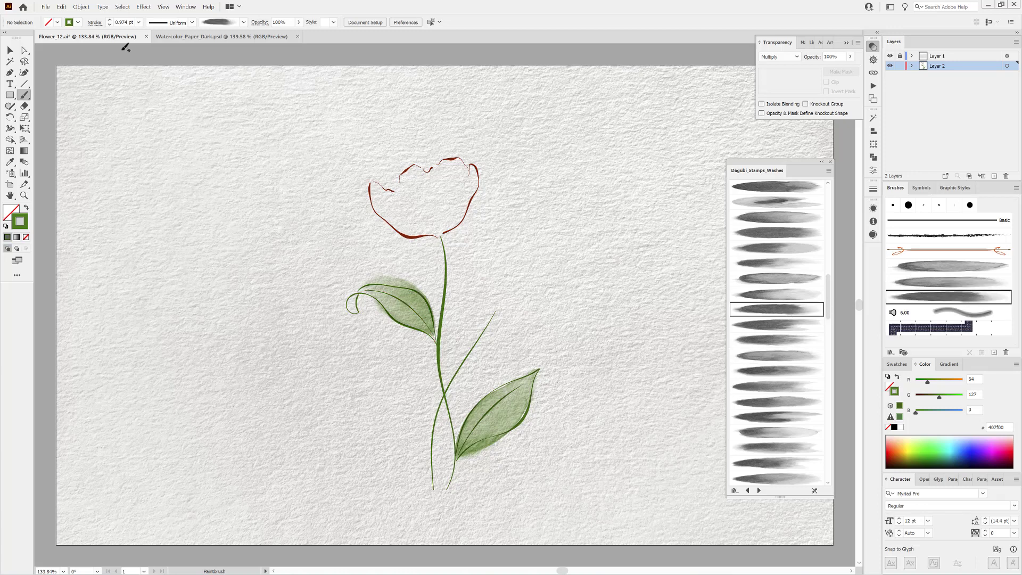
pyautogui.click(139, 23)
pyautogui.click(152, 46)
pyautogui.moveTo(353, 306); pyautogui.dragTo(356, 314)
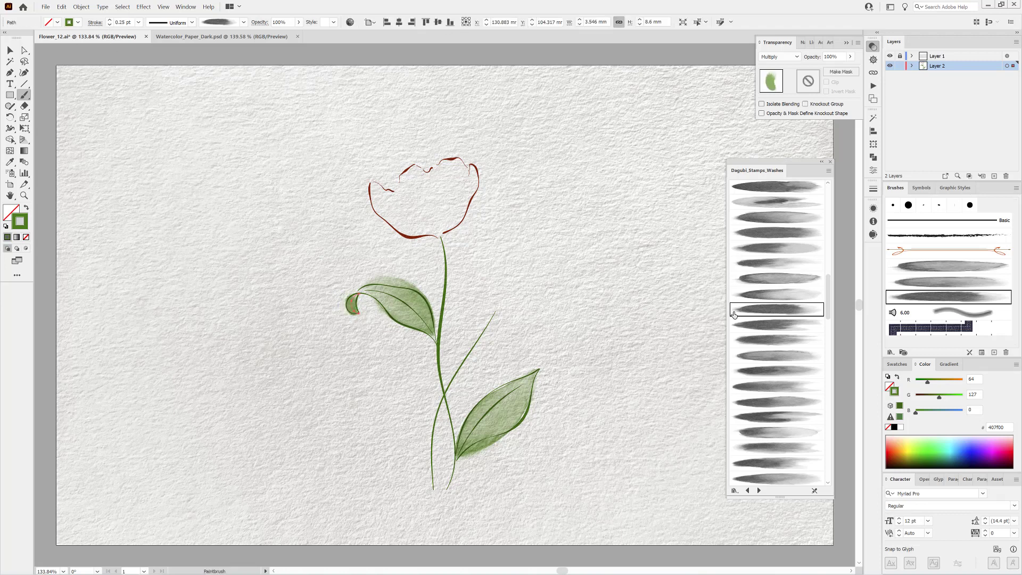
# Select the green wash strokes on both leaves and the curled tip, and expand their appearance.
pyautogui.press('v')
pyautogui.click(423, 318)
pyautogui.keyDown('shift'); pyautogui.click(519, 421); pyautogui.keyUp('shift')
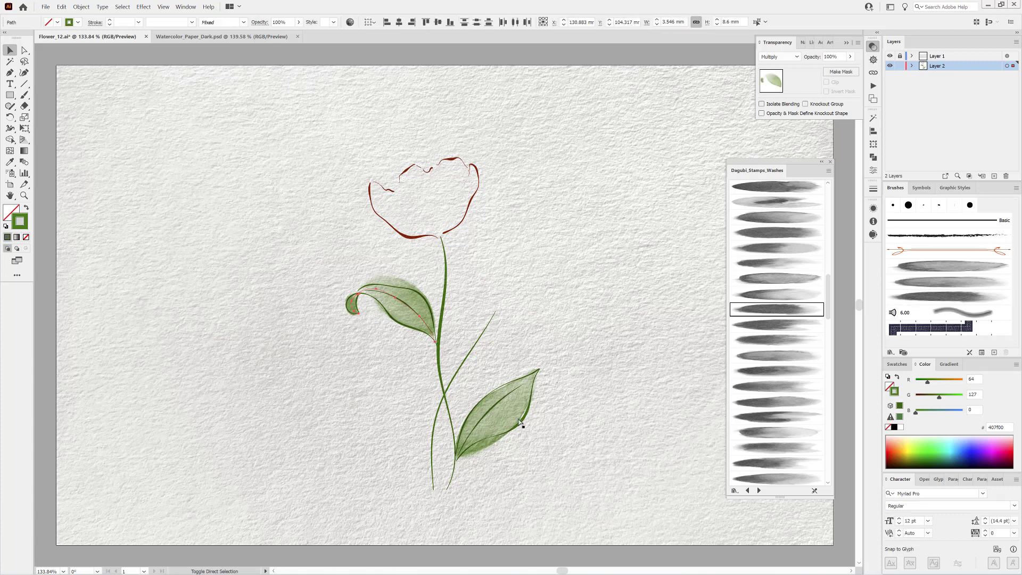
pyautogui.hotkey('ctrl', 'g')
pyautogui.click(82, 7)
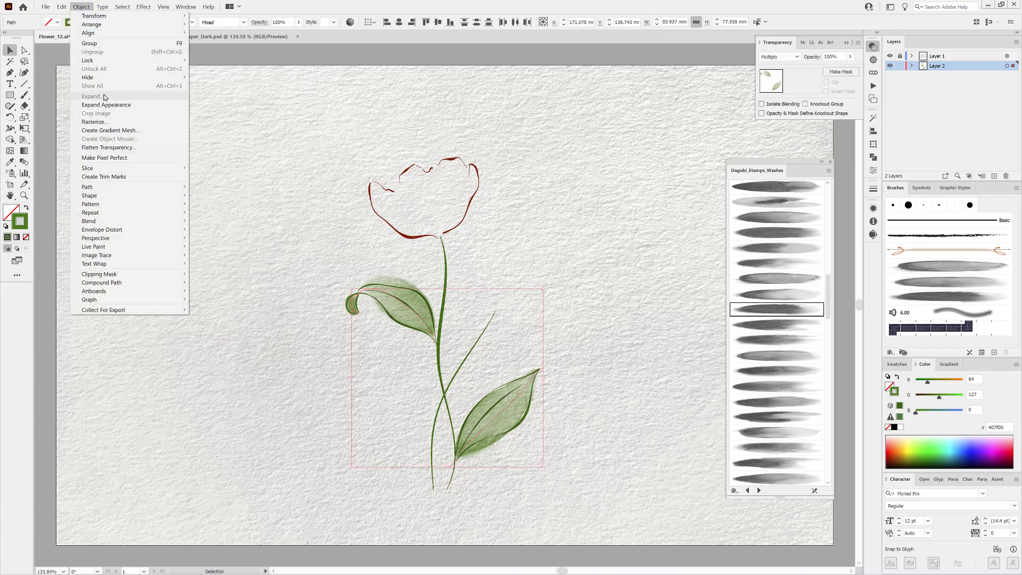
pyautogui.click(104, 139)
# Turn off Detail and Simplify in the Warp tool options, and hide the selection edges.
pyautogui.moveTo(10, 129); pyautogui.dragTo(22, 135)
pyautogui.doubleClick(15, 133)
pyautogui.click(448, 296)
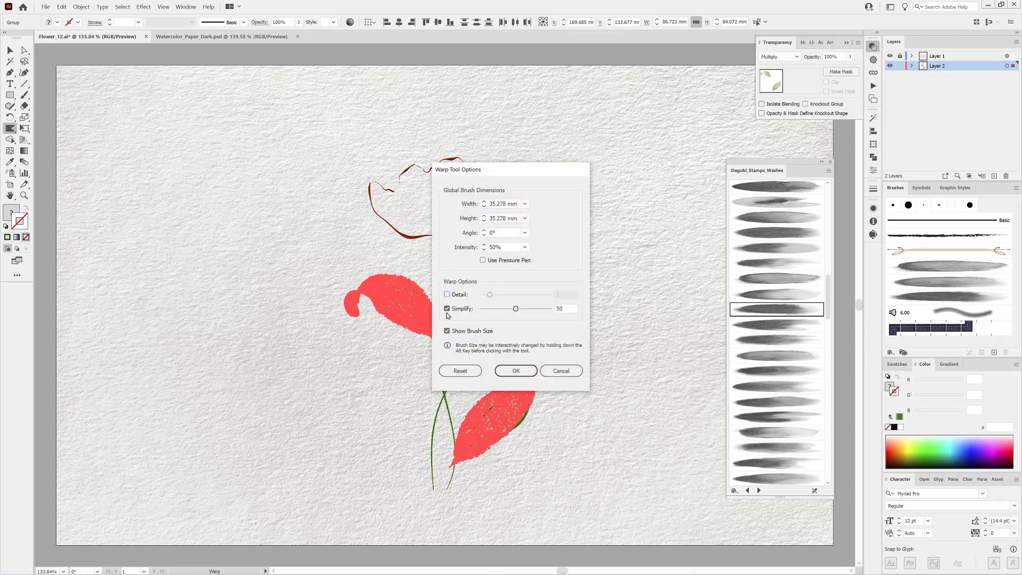
pyautogui.click(450, 314)
pyautogui.click(521, 369)
pyautogui.click(163, 7)
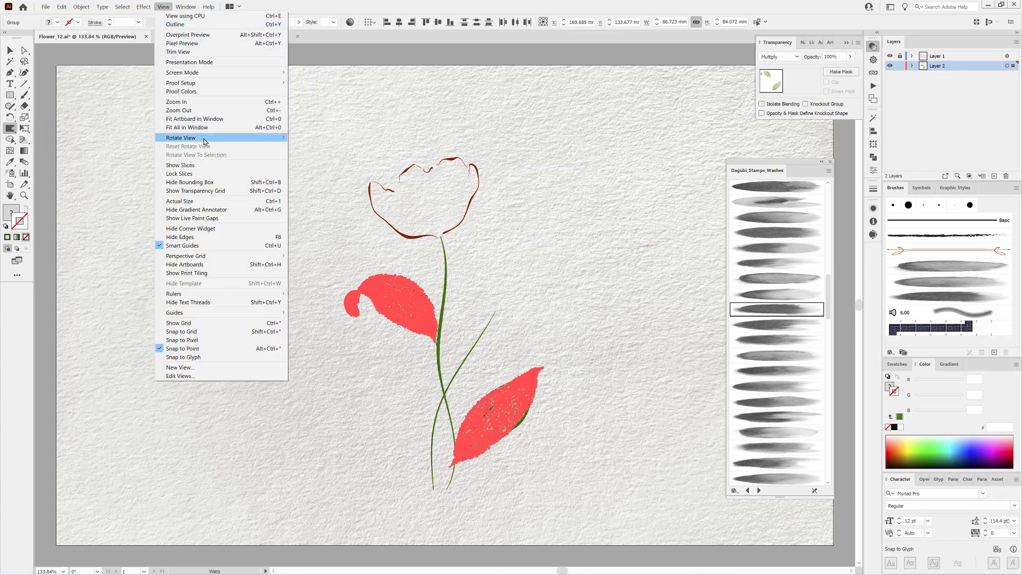
pyautogui.click(197, 238)
# Warp the expanded washes on the lower right and upper left leaves so the paint fits their outlines.
pyautogui.moveTo(513, 408)
pyautogui.mouseDown()
pyautogui.moveTo(547, 443)
pyautogui.moveTo(537, 404)
pyautogui.mouseUp()
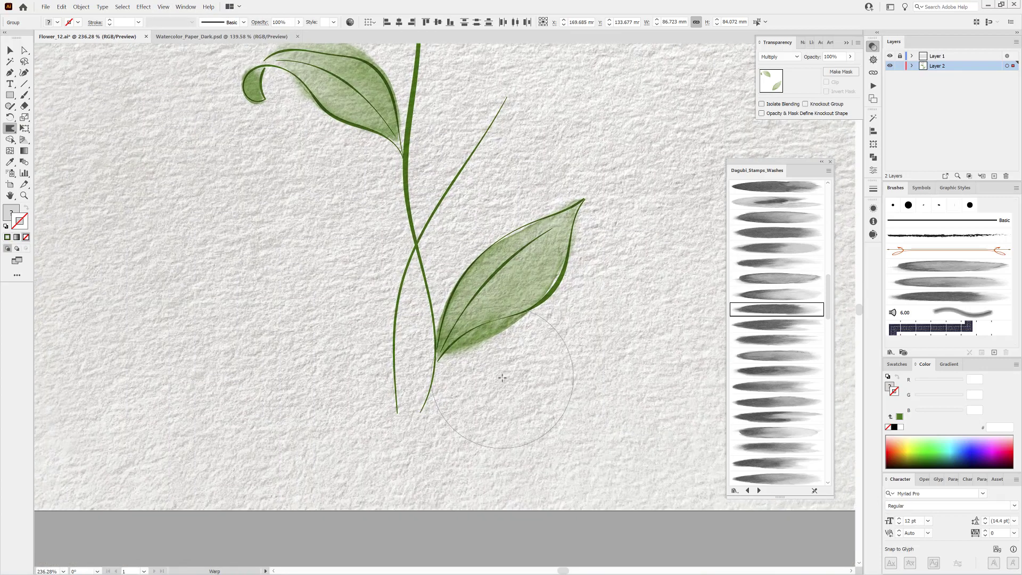
pyautogui.moveTo(501, 370); pyautogui.dragTo(497, 357)
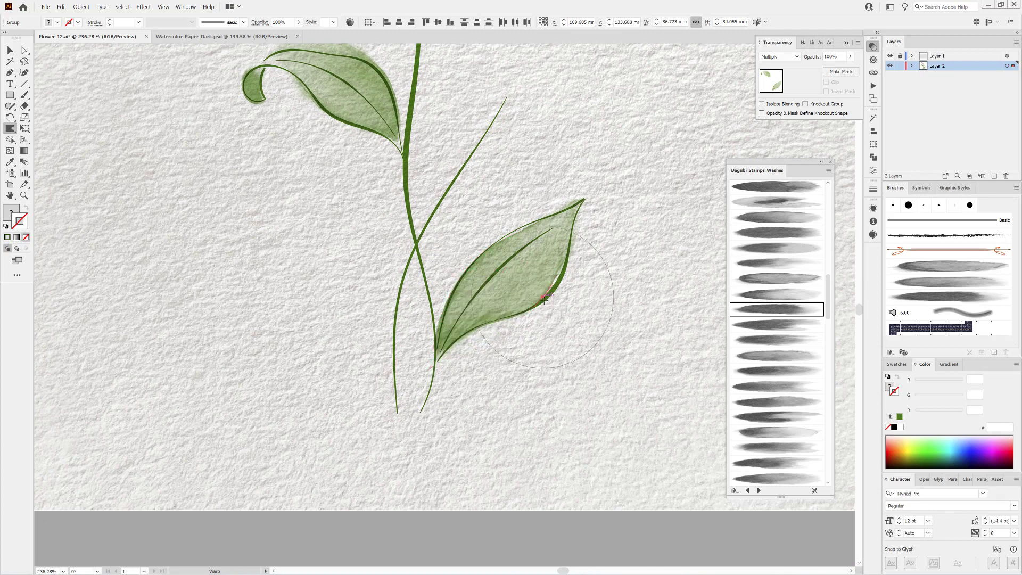
pyautogui.moveTo(580, 294); pyautogui.dragTo(505, 367)
pyautogui.moveTo(438, 203); pyautogui.dragTo(530, 365)
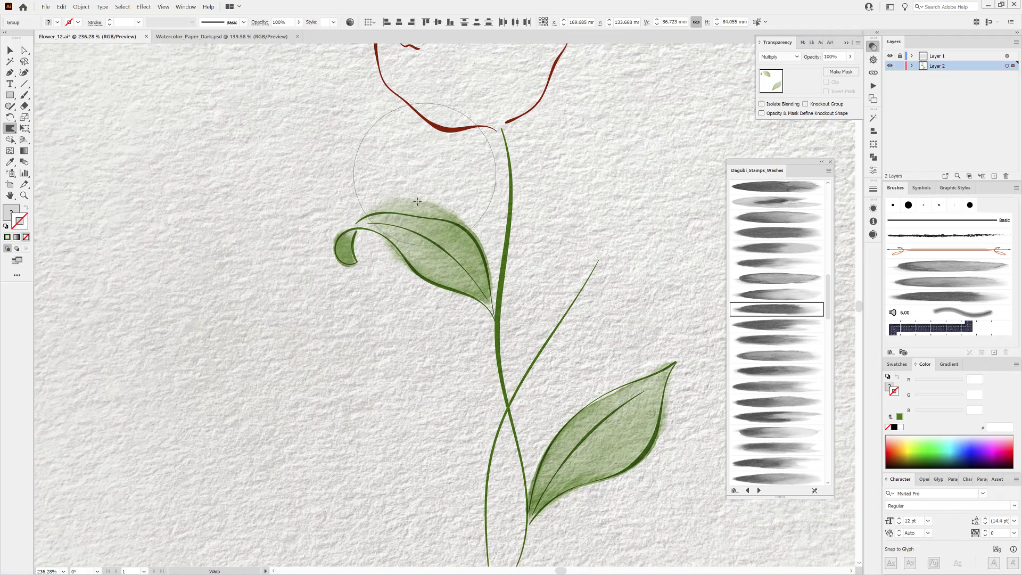
pyautogui.moveTo(368, 218)
pyautogui.mouseDown()
pyautogui.moveTo(420, 223)
pyautogui.moveTo(373, 210)
pyautogui.mouseUp()
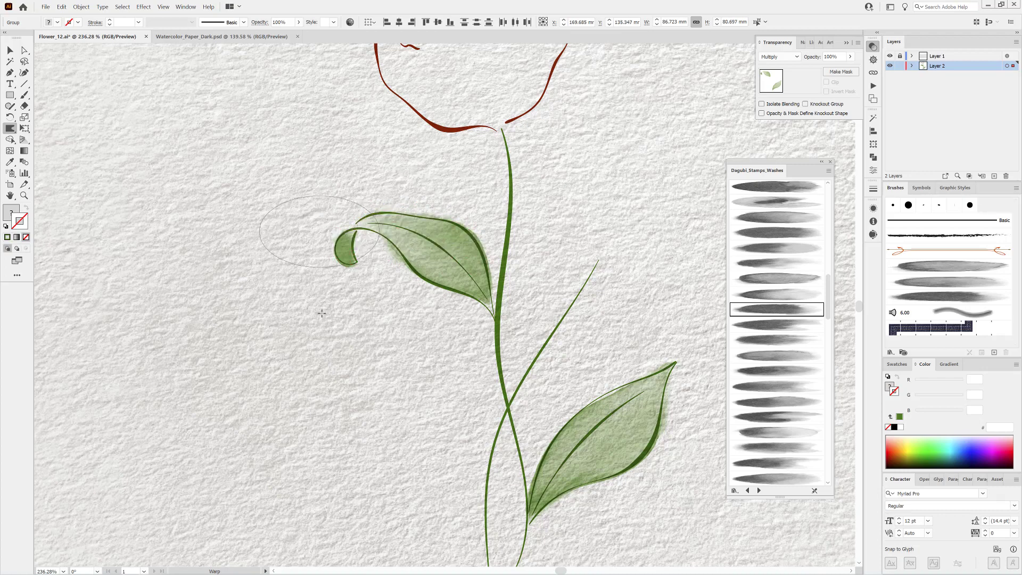
pyautogui.scroll(-4, 631, 307)
pyautogui.moveTo(631, 238); pyautogui.dragTo(538, 273)
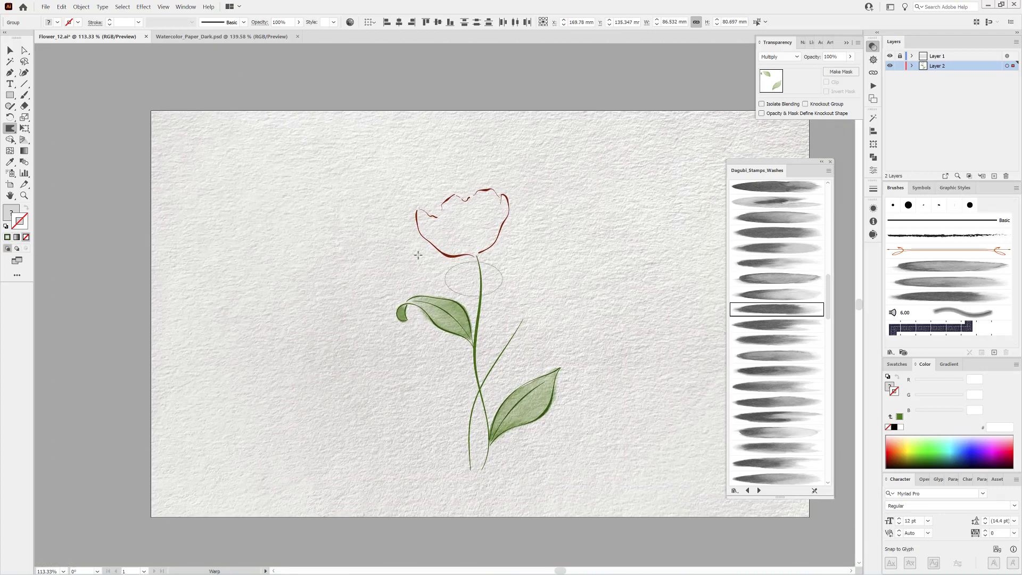
# Deselect the washes and paint a red (#e91e00) wash stroke at 1 pt down the flower head's right-centre part.
pyautogui.press('b')
pyautogui.hotkey('ctrl', 'shift', 'a')
pyautogui.scroll(1, 654, 297)
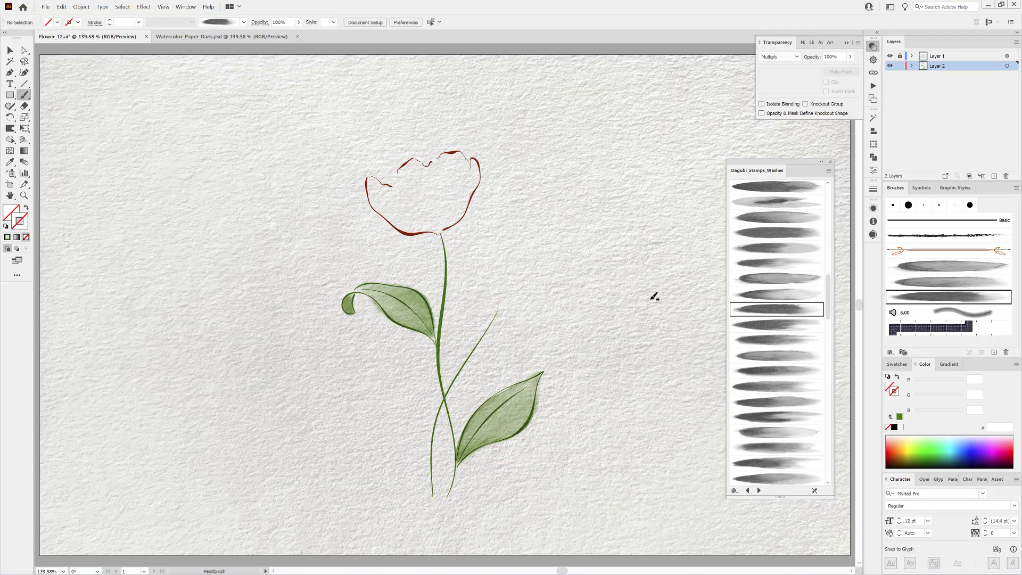
pyautogui.click(773, 326)
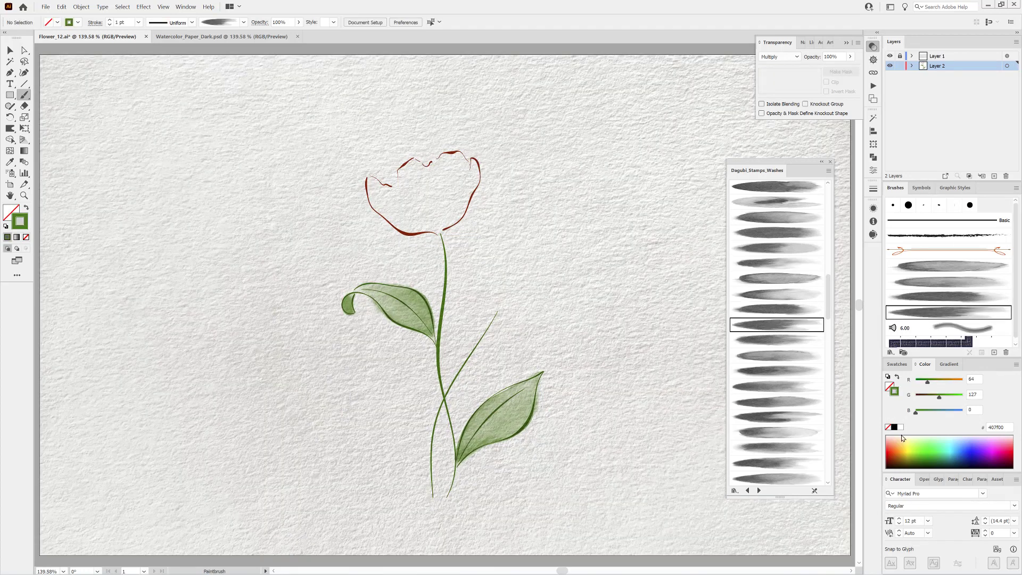
pyautogui.click(902, 436)
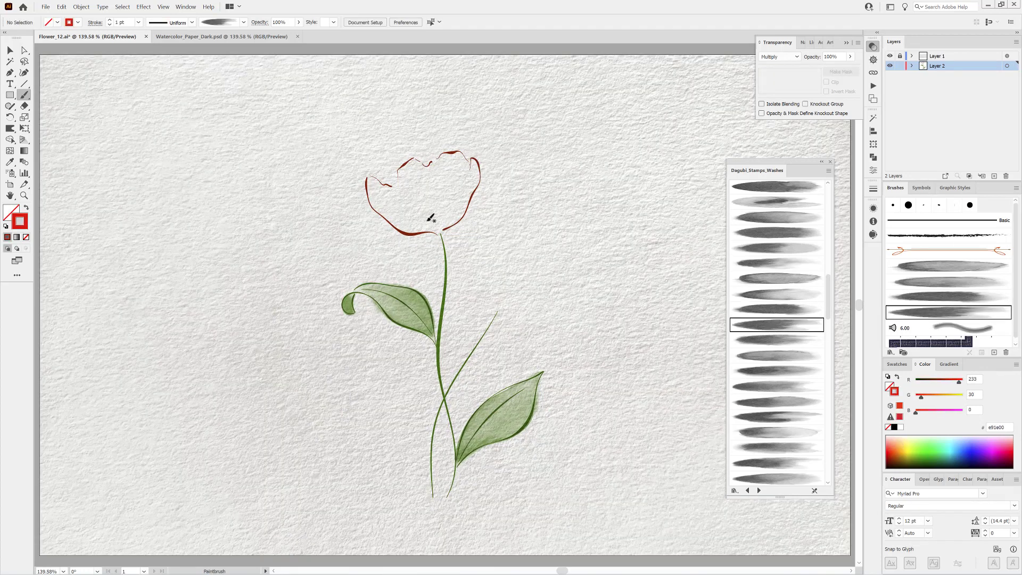
pyautogui.moveTo(453, 141)
pyautogui.mouseDown()
pyautogui.moveTo(467, 159)
pyautogui.moveTo(448, 210)
pyautogui.mouseUp()
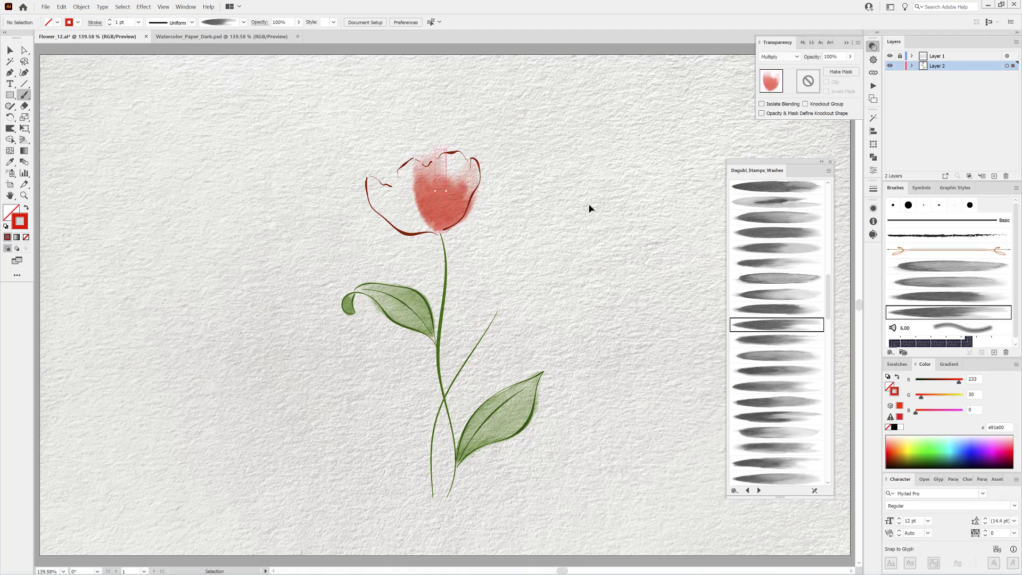
# Paint overlapping red wash strokes over the middle, left and right petals, using a different wash brush for each.
pyautogui.click(780, 343)
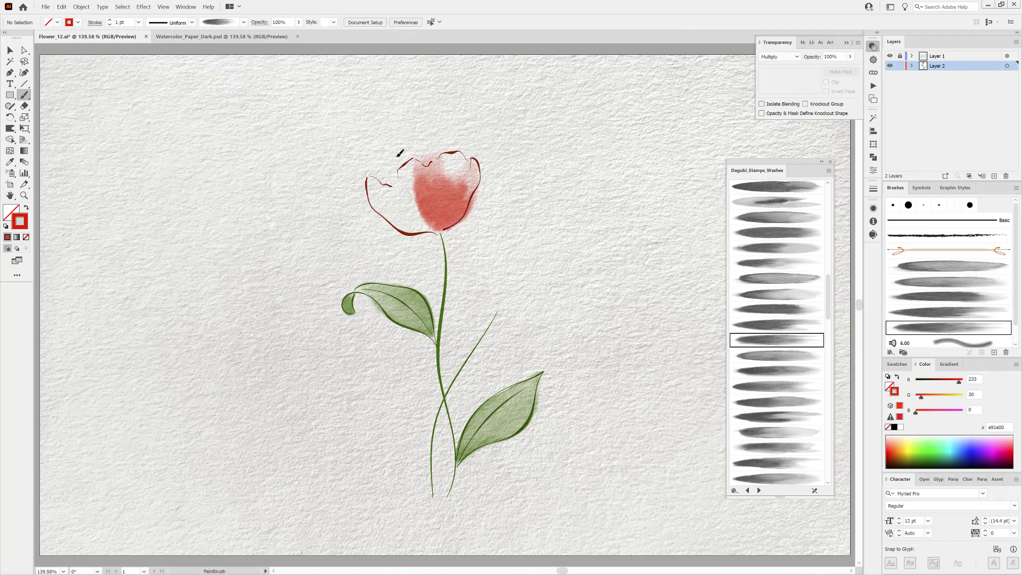
pyautogui.moveTo(400, 153); pyautogui.dragTo(417, 227)
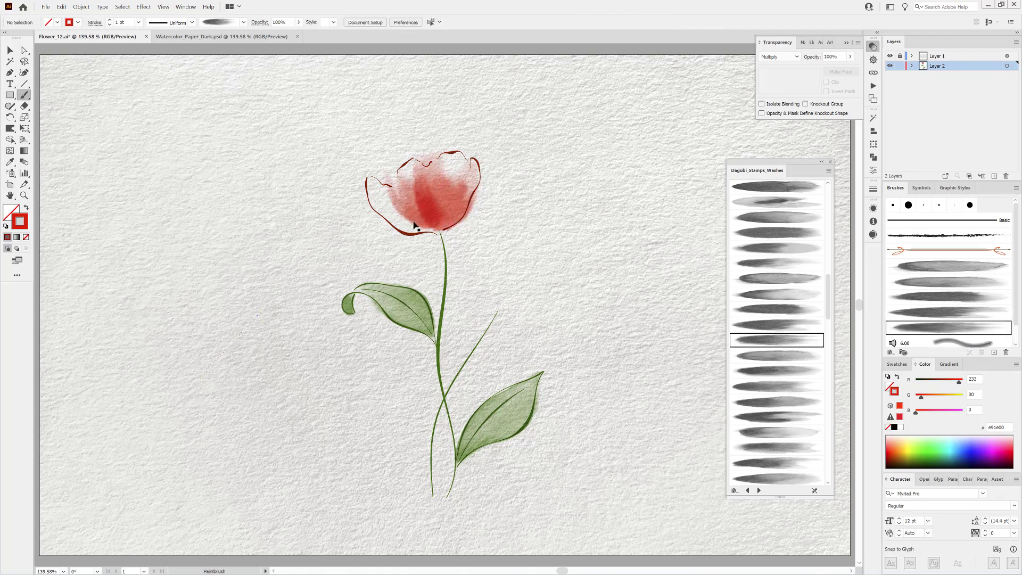
pyautogui.click(778, 387)
pyautogui.moveTo(357, 154); pyautogui.dragTo(408, 223)
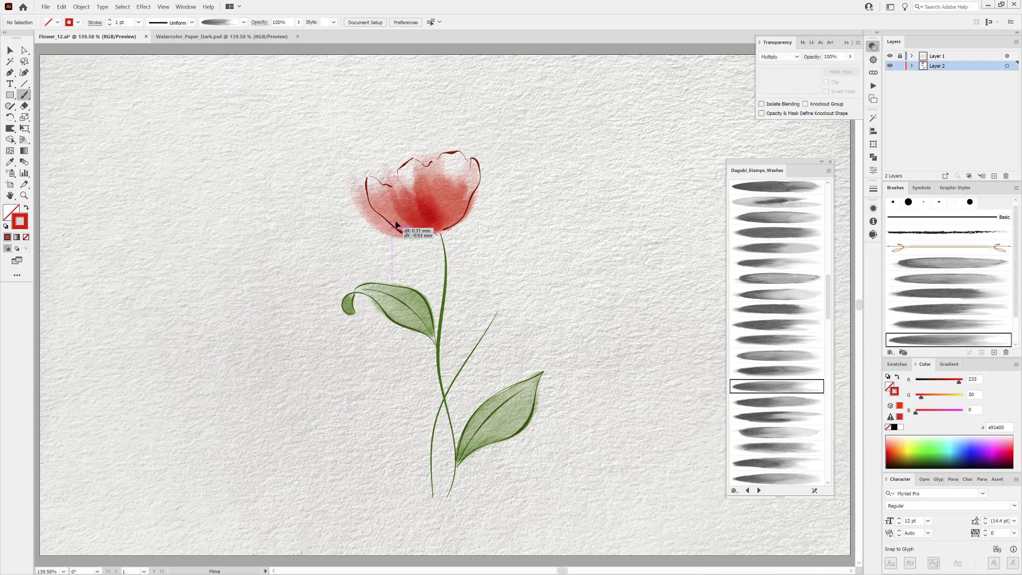
pyautogui.keyDown('ctrl'); pyautogui.click(653, 255); pyautogui.keyUp('ctrl')
pyautogui.click(788, 418)
pyautogui.moveTo(457, 176); pyautogui.dragTo(486, 202)
pyautogui.keyDown('ctrl'); pyautogui.click(639, 240); pyautogui.keyUp('ctrl')
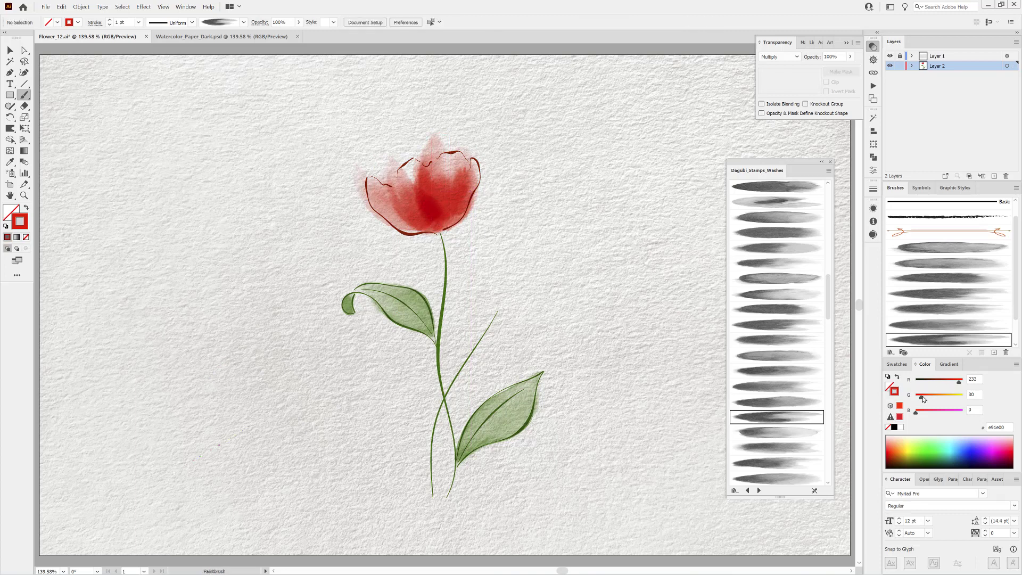
# Layer darker red (#c50000) strokes from another wash brush over the centre and left petals, setting the left one to 0.5 pt.
pyautogui.moveTo(923, 399); pyautogui.dragTo(952, 384)
pyautogui.scroll(-8, 788, 394)
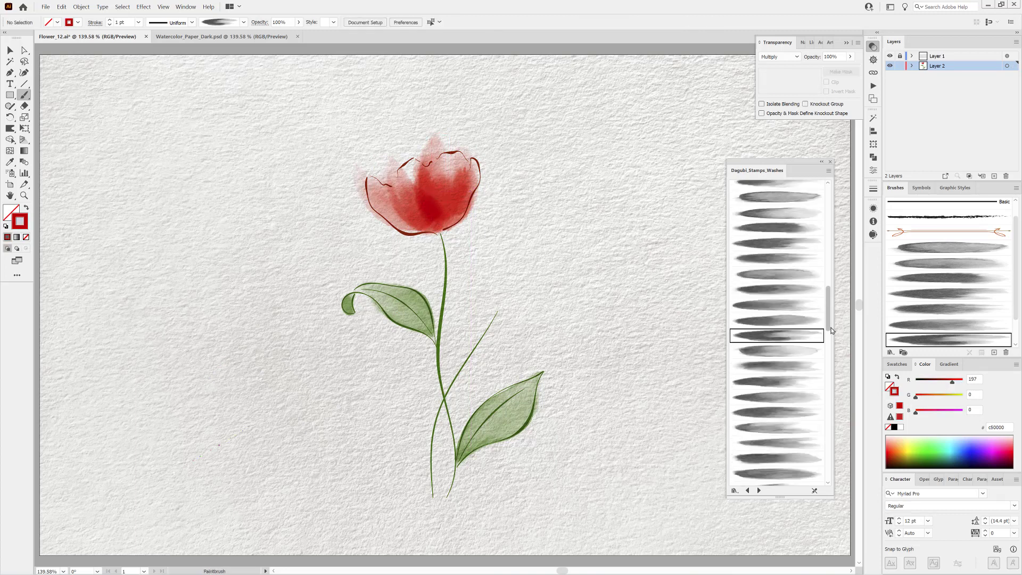
pyautogui.click(777, 380)
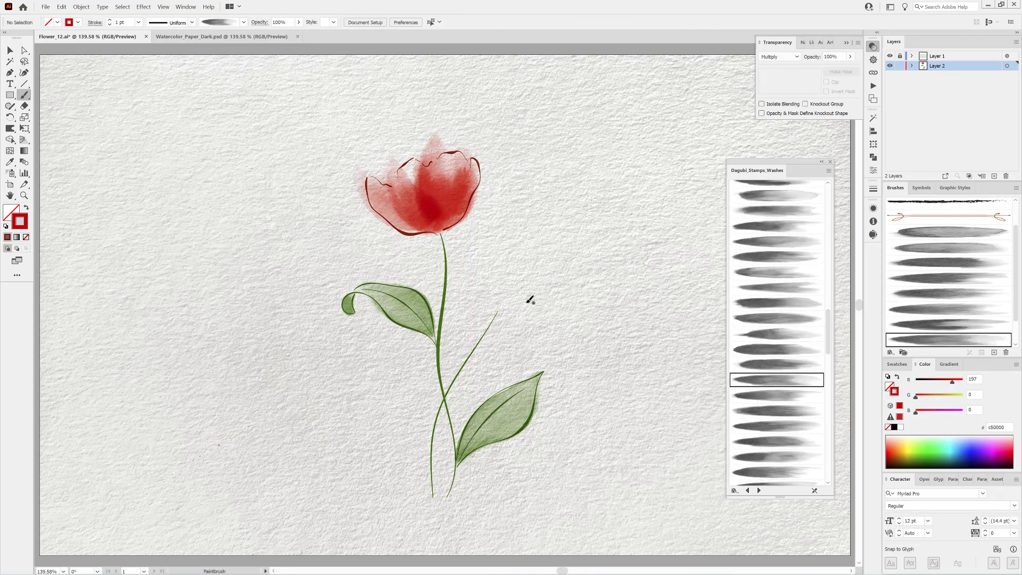
pyautogui.moveTo(449, 197); pyautogui.dragTo(441, 220)
pyautogui.moveTo(392, 186)
pyautogui.mouseDown()
pyautogui.moveTo(422, 220)
pyautogui.moveTo(417, 206)
pyautogui.moveTo(378, 213)
pyautogui.mouseUp()
pyautogui.click(109, 24)
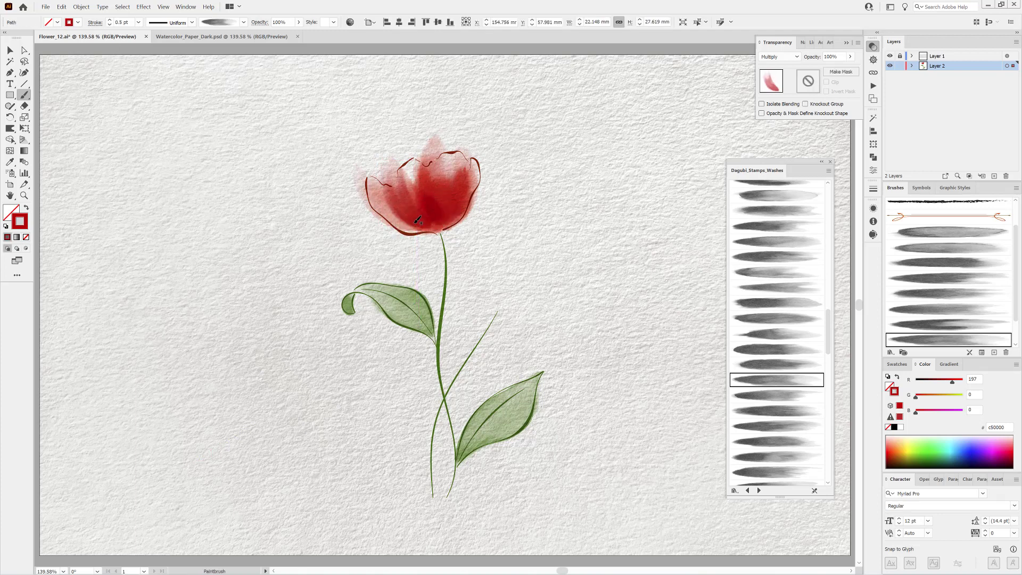
pyautogui.keyDown('ctrl'); pyautogui.click(650, 359); pyautogui.keyUp('ctrl')
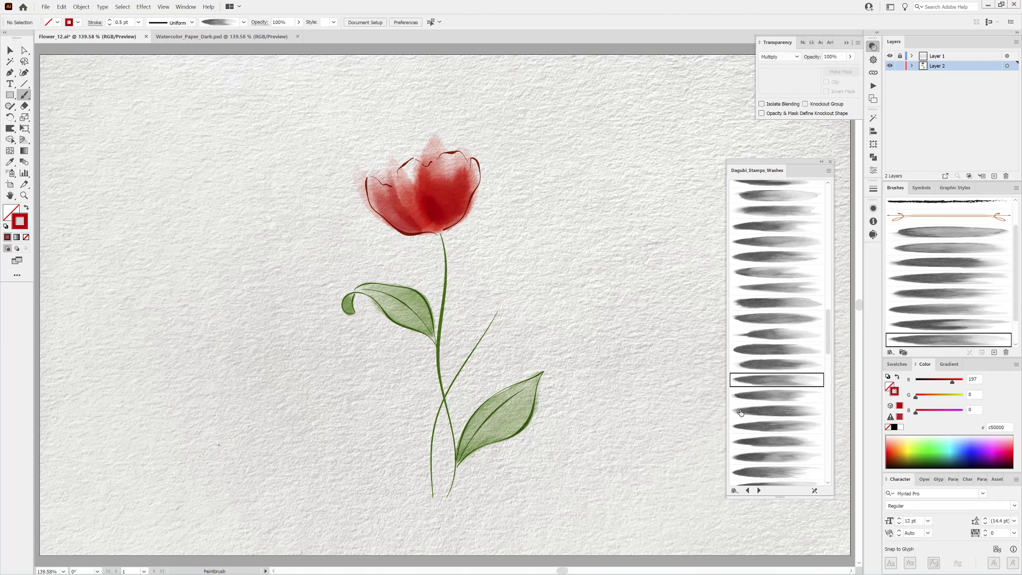
# Paint a green (#419400) wash stroke at 1 pt from the stem into the base of the flower head.
pyautogui.click(920, 456)
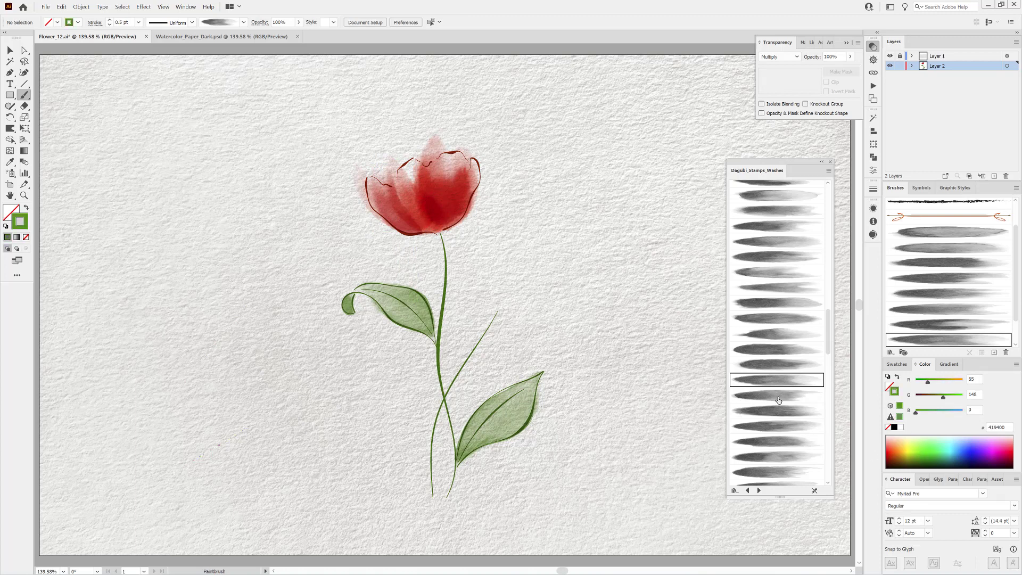
pyautogui.click(775, 442)
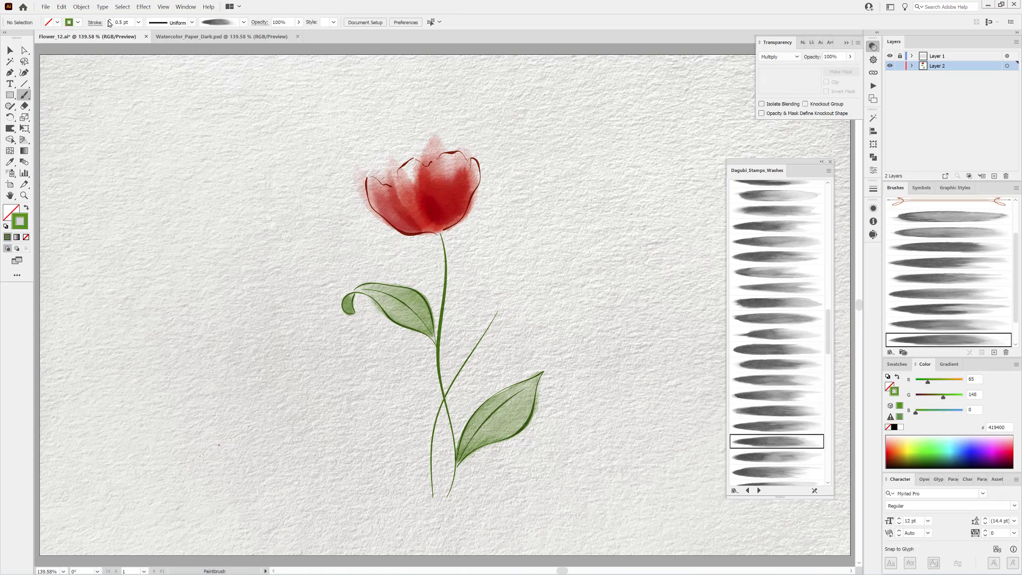
pyautogui.moveTo(442, 233); pyautogui.dragTo(438, 211)
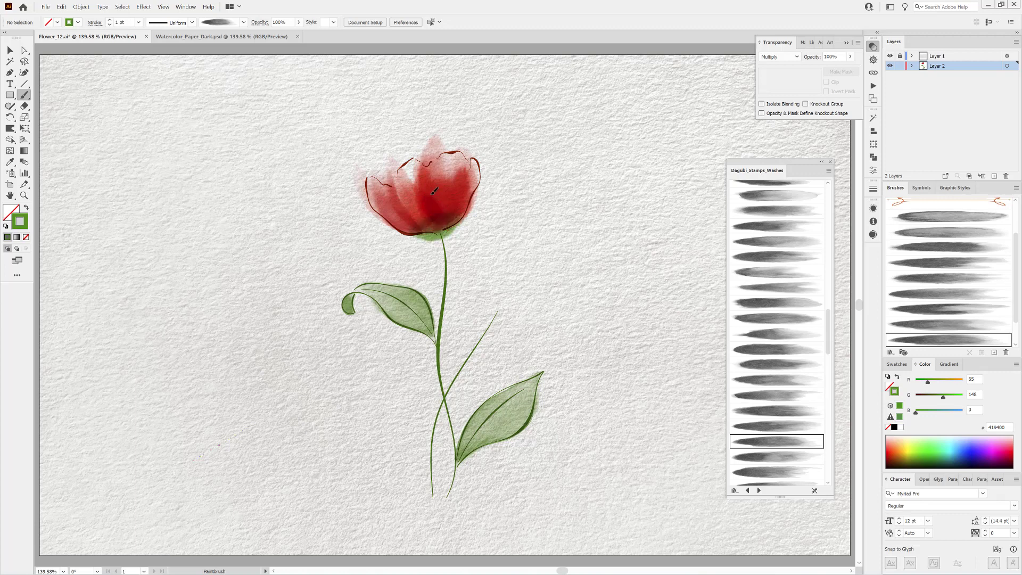
pyautogui.keyDown('ctrl'); pyautogui.click(682, 362); pyautogui.keyUp('ctrl')
# Add a second green stroke over the flower's base with another wash brush that fades out, and deselect it.
pyautogui.scroll(-5, 824, 339)
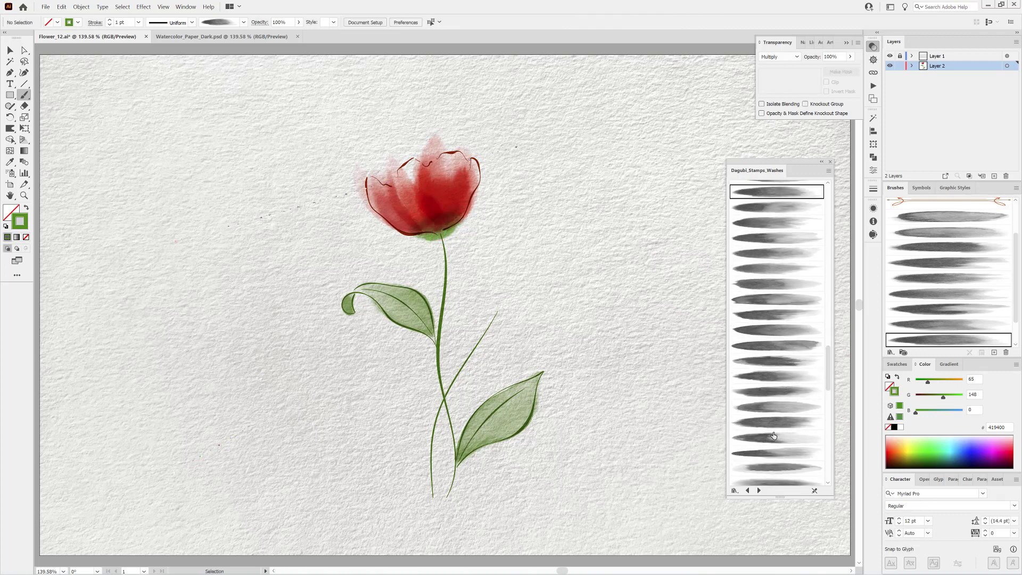
pyautogui.click(775, 453)
pyautogui.moveTo(443, 237)
pyautogui.mouseDown()
pyautogui.moveTo(438, 213)
pyautogui.moveTo(442, 221)
pyautogui.mouseUp()
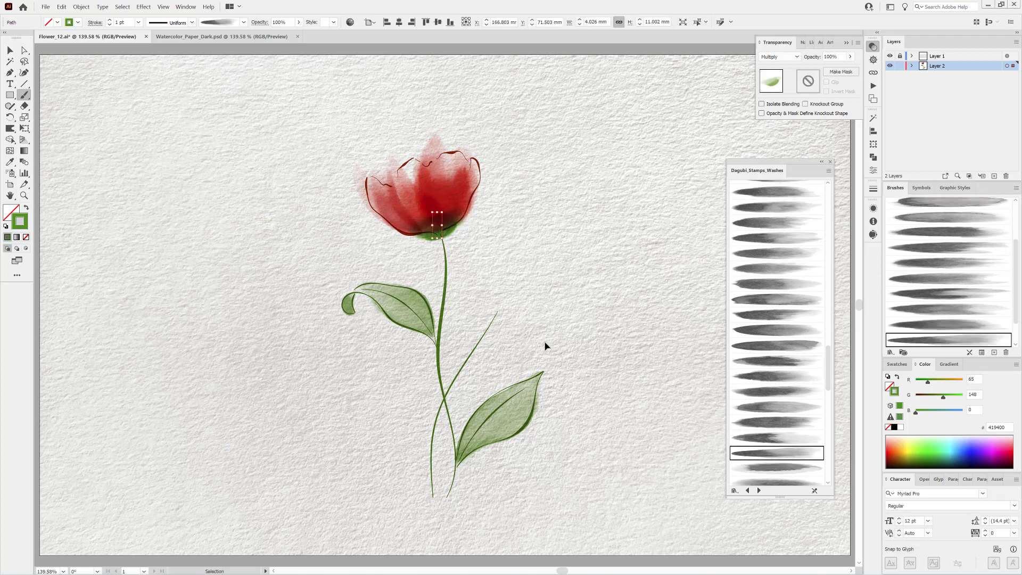
pyautogui.hotkey('ctrl', 'shift', 'a')
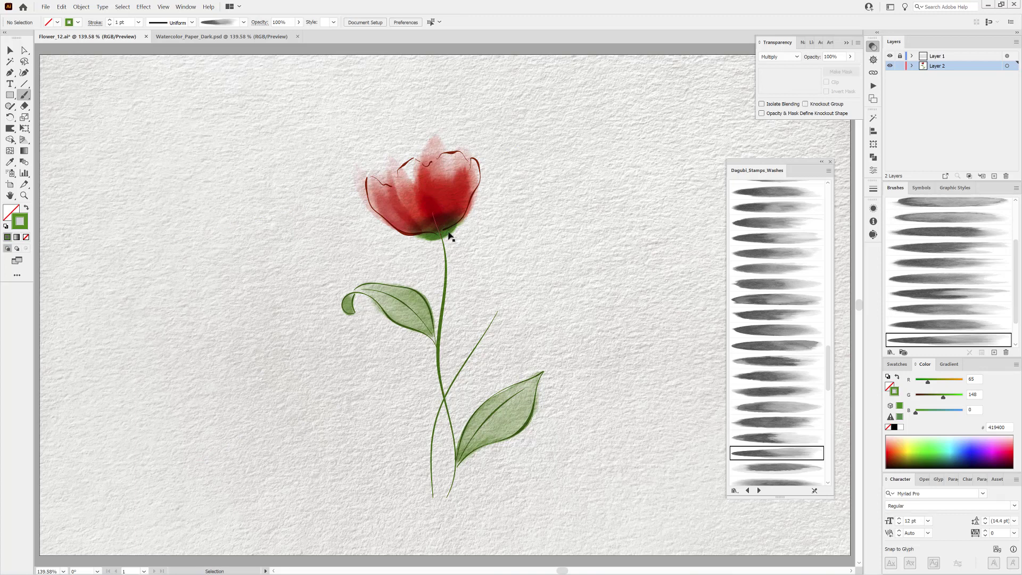
# Select the first green stroke at the flower's base through its path in Layer 2, and reduce its weight to 0.5 pt.
pyautogui.click(912, 66)
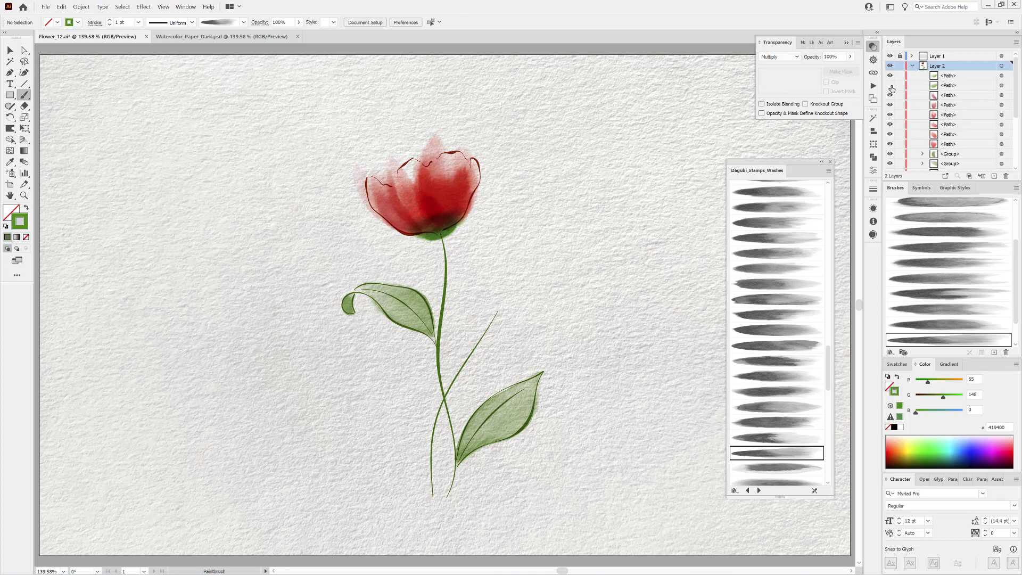
pyautogui.click(891, 86)
pyautogui.click(947, 88)
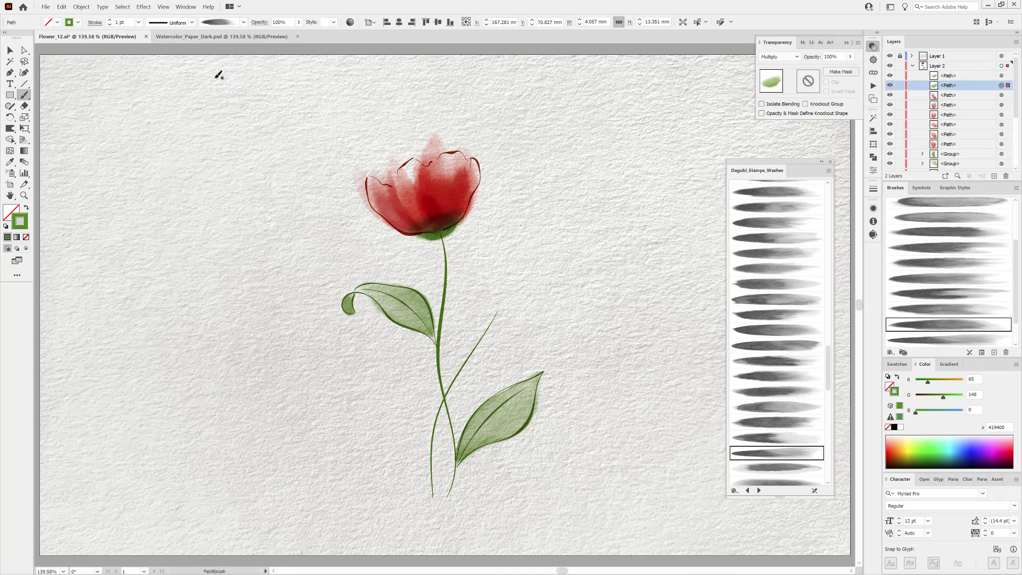
pyautogui.click(109, 24)
pyautogui.click(109, 25)
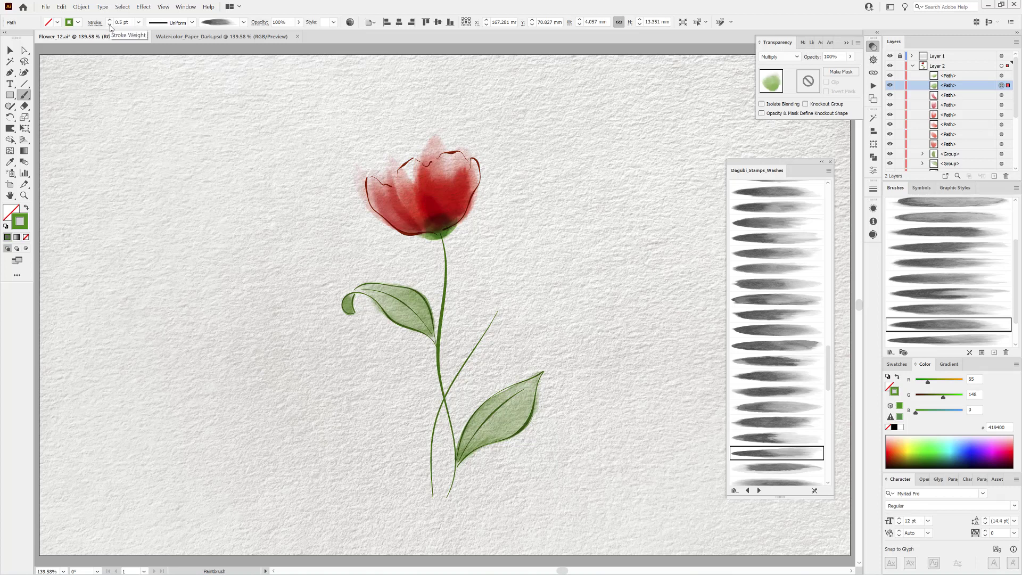
# Reduce the selected green stroke at the flower's base to 0.25 pt, adjust it into place and deselect it.
pyautogui.click(109, 25)
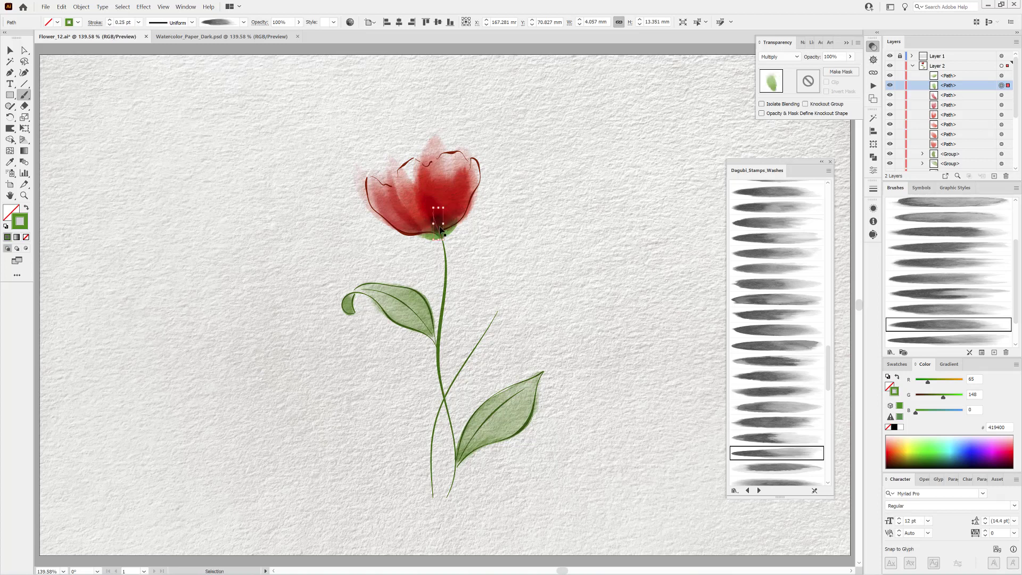
pyautogui.moveTo(424, 239)
pyautogui.mouseDown()
pyautogui.moveTo(470, 226)
pyautogui.moveTo(432, 235)
pyautogui.mouseUp()
pyautogui.keyDown('ctrl'); pyautogui.click(692, 282); pyautogui.keyUp('ctrl')
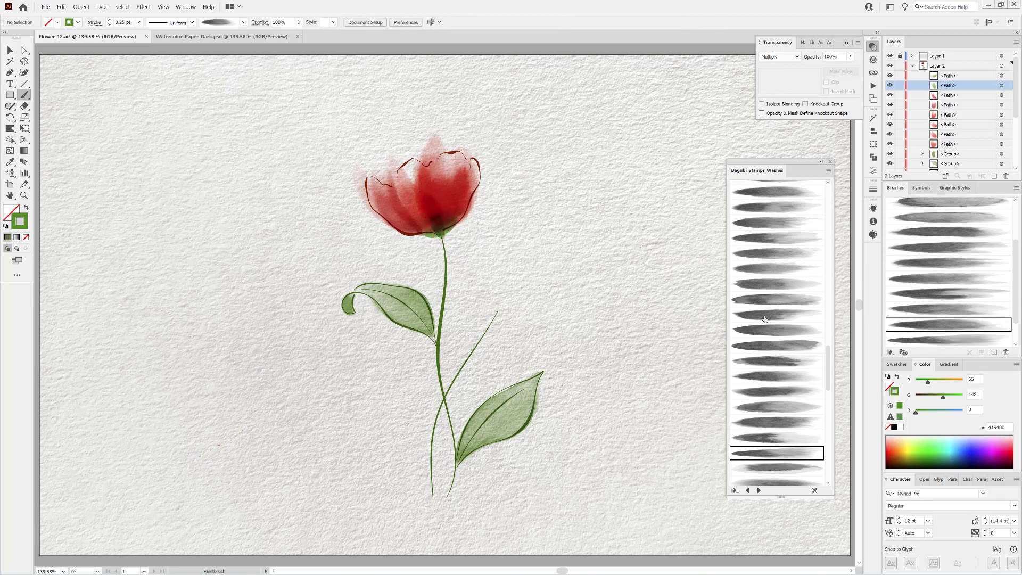
# Paint two more green strokes at 0.25 pt along the flower head's lower edge with different wash brushes.
pyautogui.click(758, 299)
pyautogui.moveTo(456, 220)
pyautogui.mouseDown()
pyautogui.moveTo(444, 235)
pyautogui.moveTo(375, 198)
pyautogui.mouseUp()
pyautogui.click(776, 191)
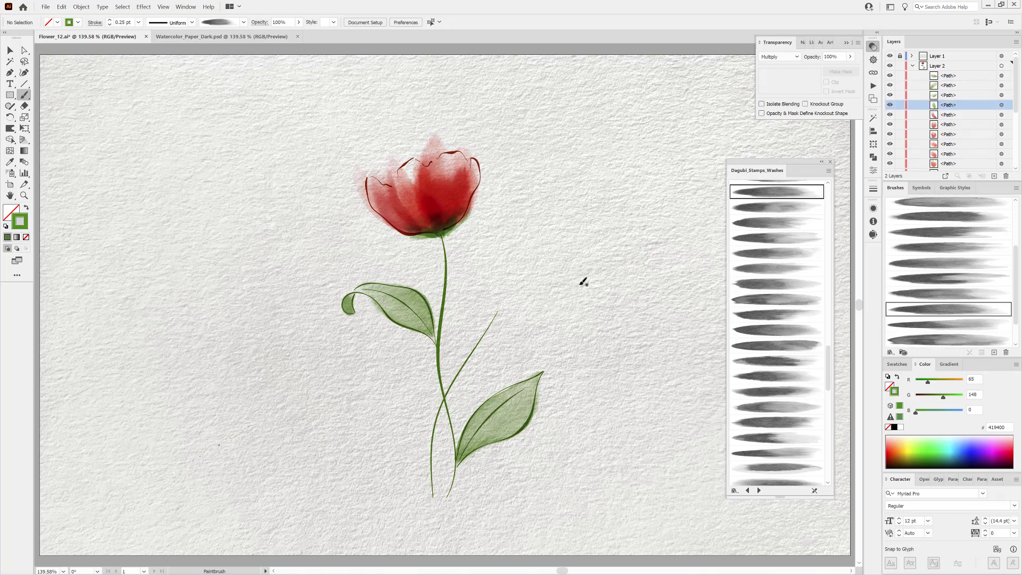
# Paint two yellow (#ffd431) strokes at 1 pt over the flower's left petals with another wash brush.
pyautogui.click(773, 284)
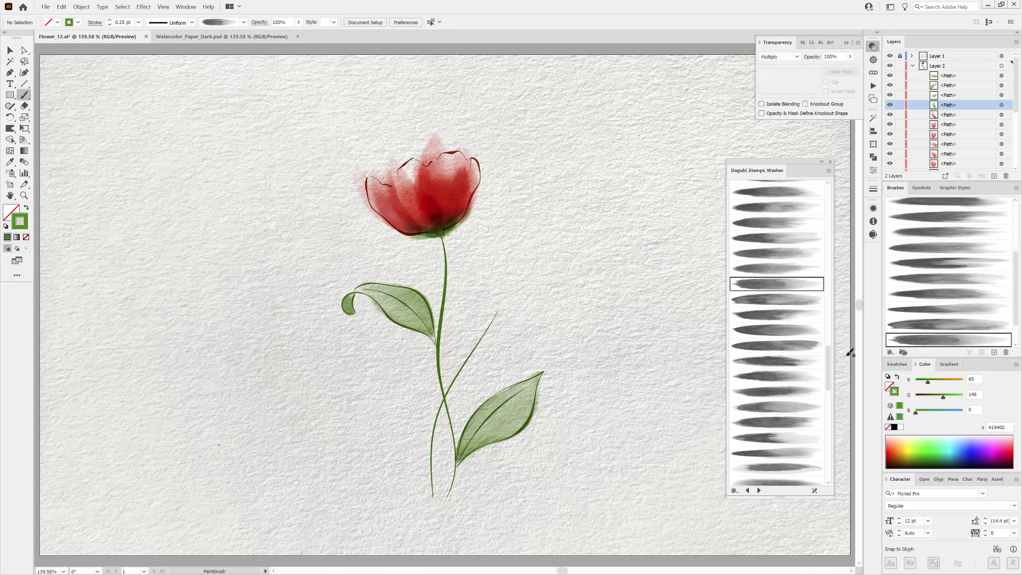
pyautogui.click(906, 442)
pyautogui.click(109, 22)
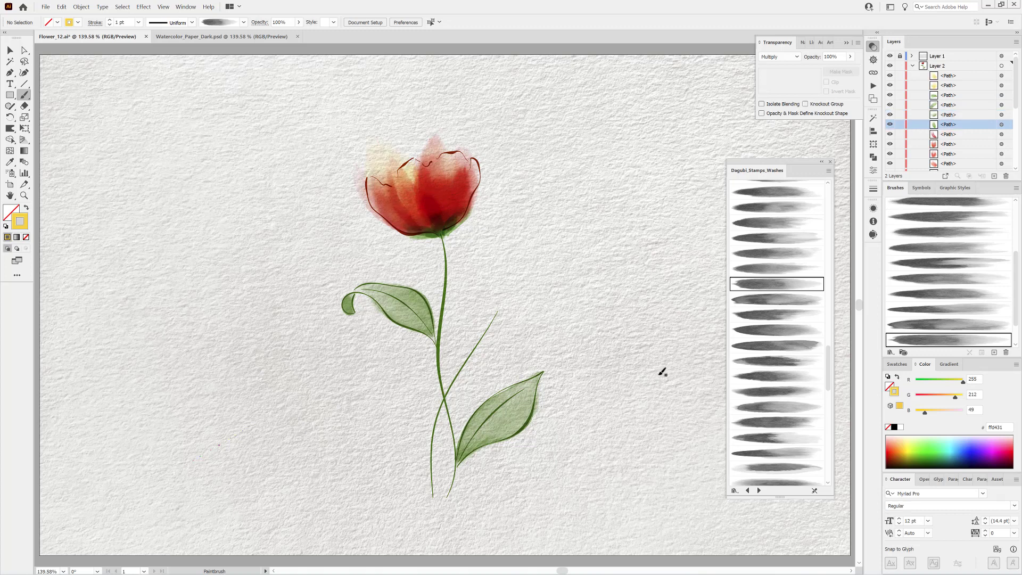
# Open the user-defined Noise_Gradient_Transparent brush library.
pyautogui.click(891, 353)
pyautogui.moveTo(893, 459)
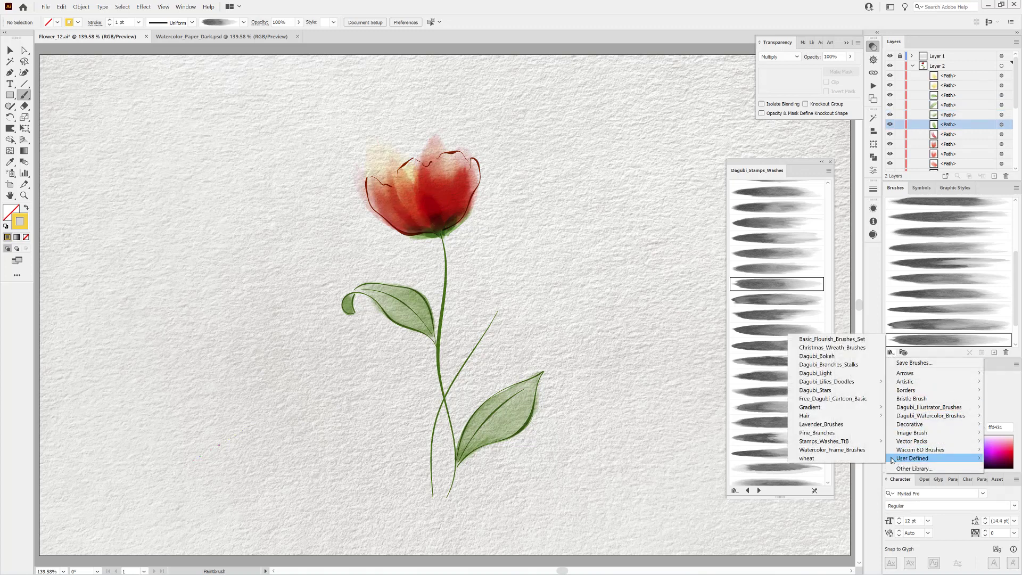
pyautogui.moveTo(810, 407)
pyautogui.click(904, 427)
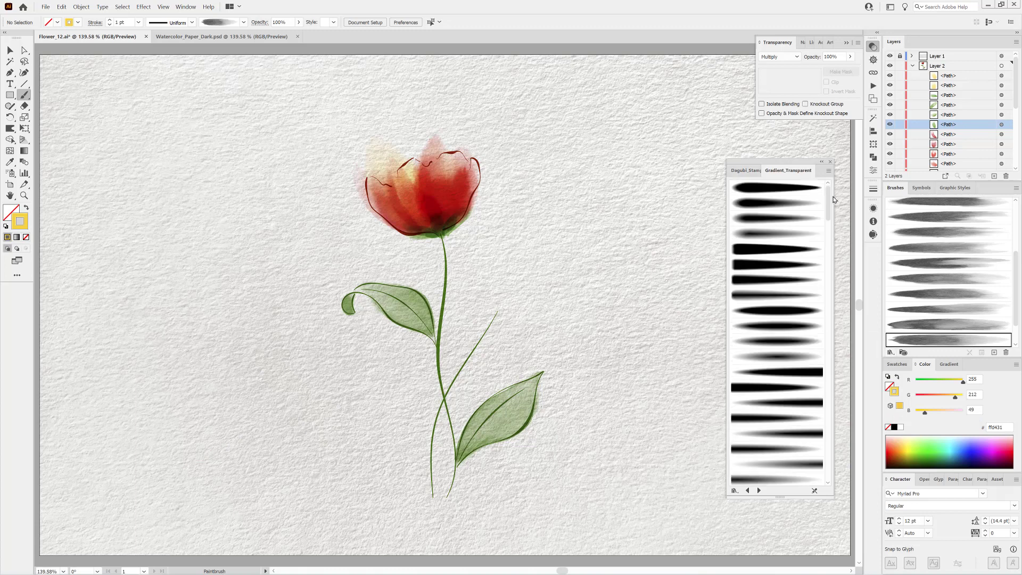
pyautogui.click(760, 490)
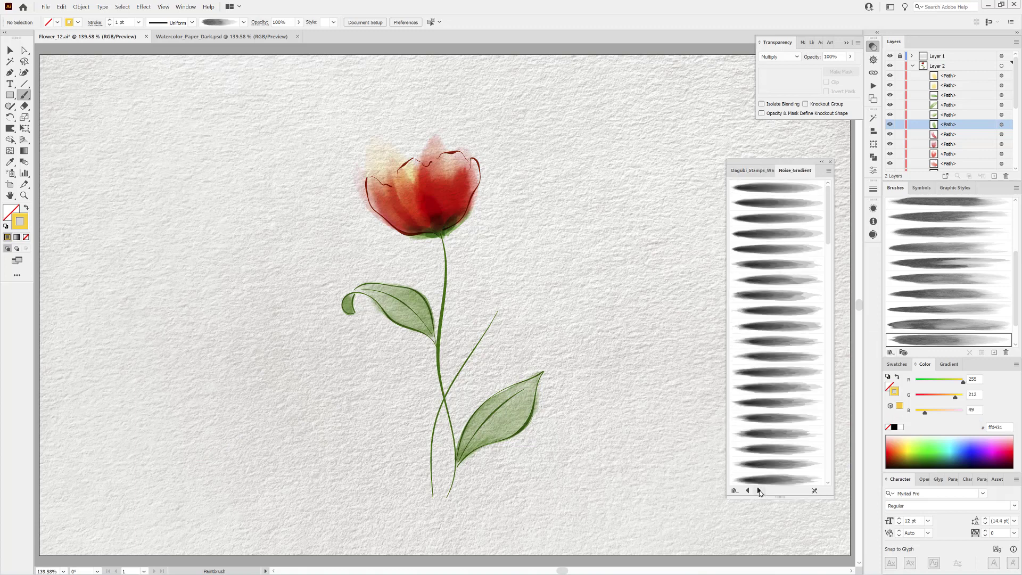
pyautogui.click(759, 491)
# Paint an olive green (#6c8c36) shading stroke at 1 pt inside the lower right leaf with a Noise_Gradient_Transparent brush.
pyautogui.moveTo(826, 219); pyautogui.dragTo(826, 464)
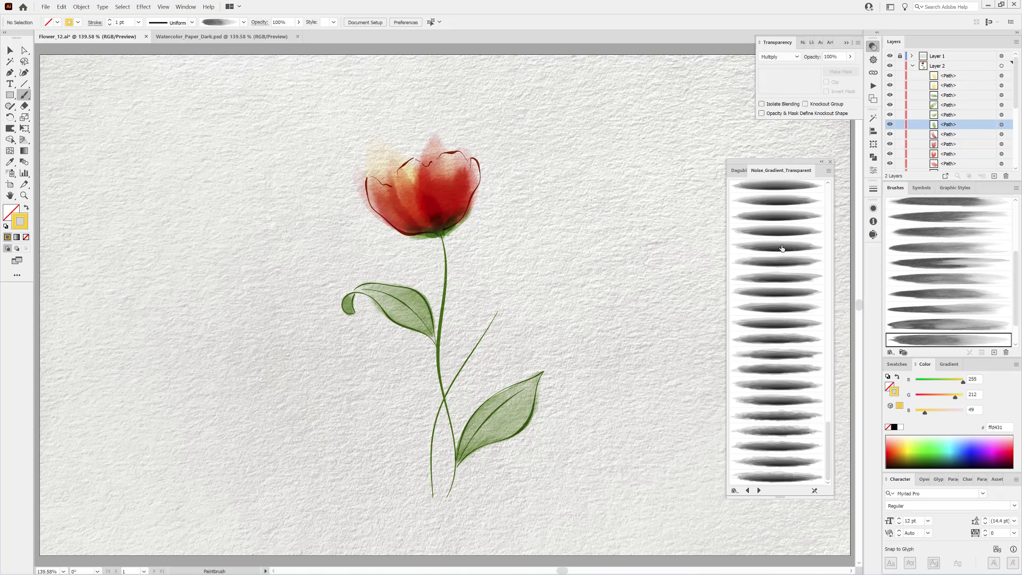
pyautogui.click(777, 218)
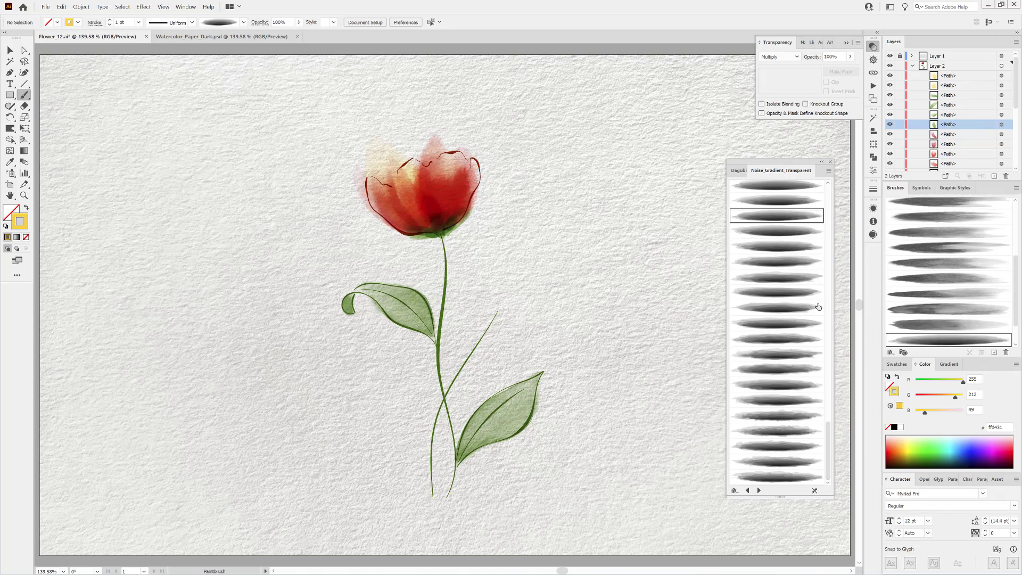
pyautogui.moveTo(912, 438); pyautogui.dragTo(917, 458)
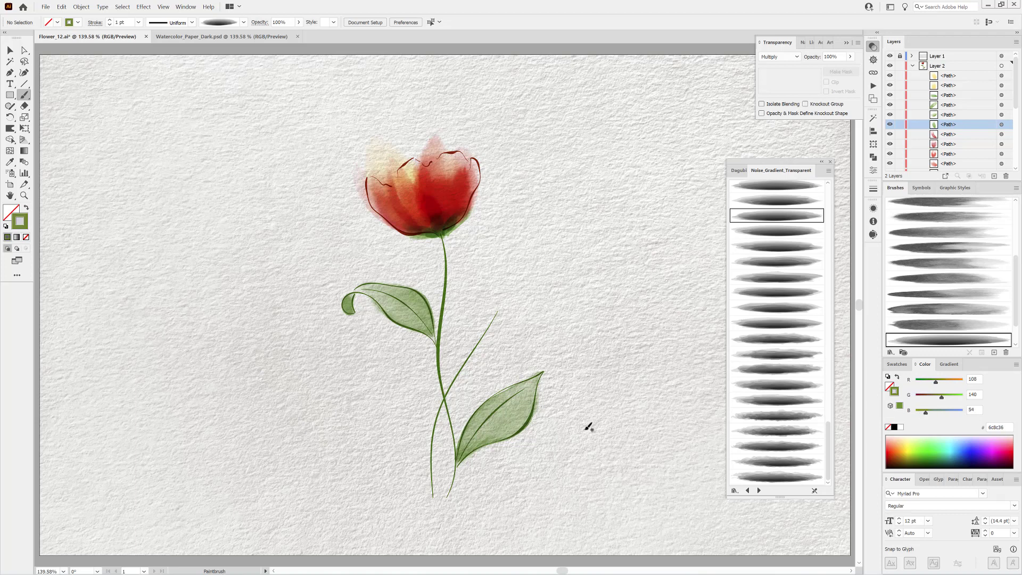
pyautogui.moveTo(467, 451); pyautogui.dragTo(515, 438)
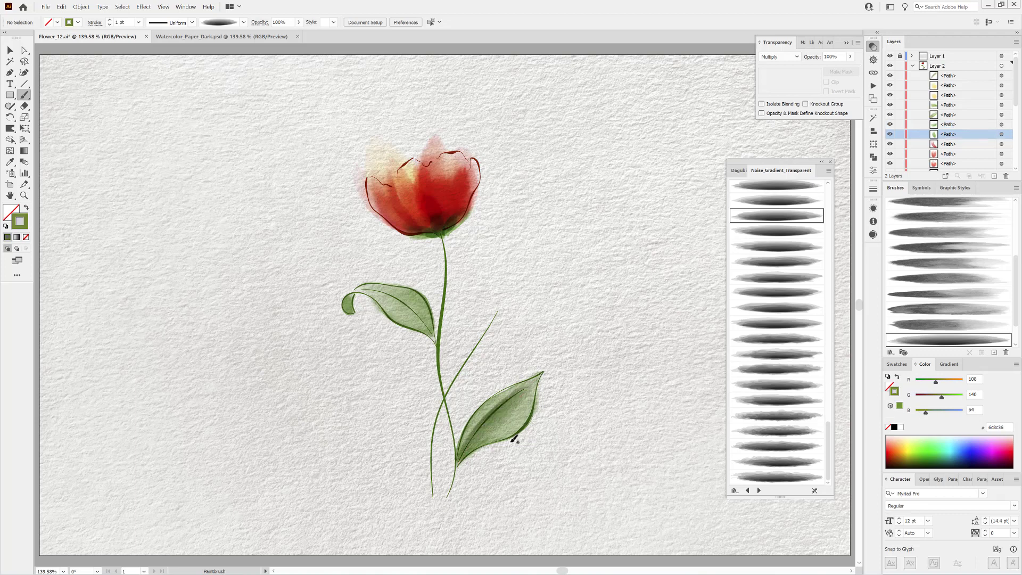
# Apply a width profile tapered at both ends to the lower leaf's shading stroke and warp it to fit the leaf.
pyautogui.keyDown('ctrl'); pyautogui.click(531, 417); pyautogui.keyUp('ctrl')
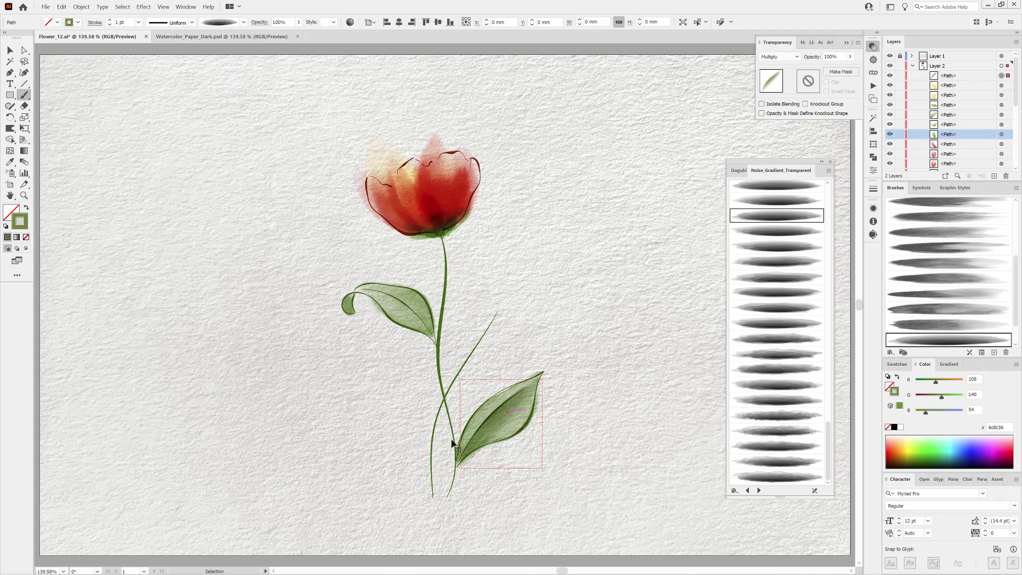
pyautogui.click(178, 23)
pyautogui.click(159, 52)
pyautogui.hotkey('shift', 'r')
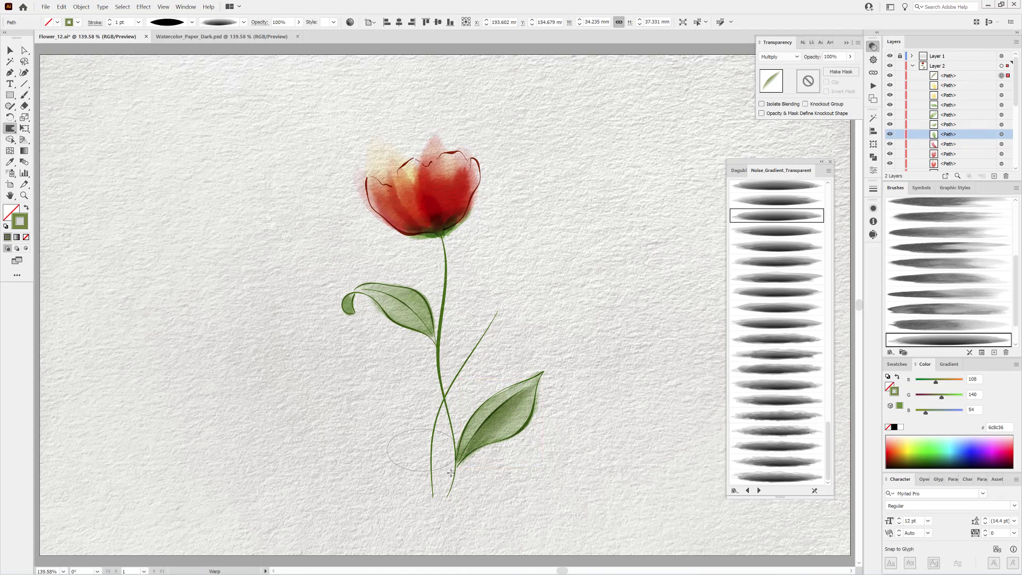
pyautogui.moveTo(468, 471); pyautogui.dragTo(477, 464)
# Paint a matching shading stroke inside the left leaf, set it to 0.8 pt and warp it to the leaf's shape.
pyautogui.press('b')
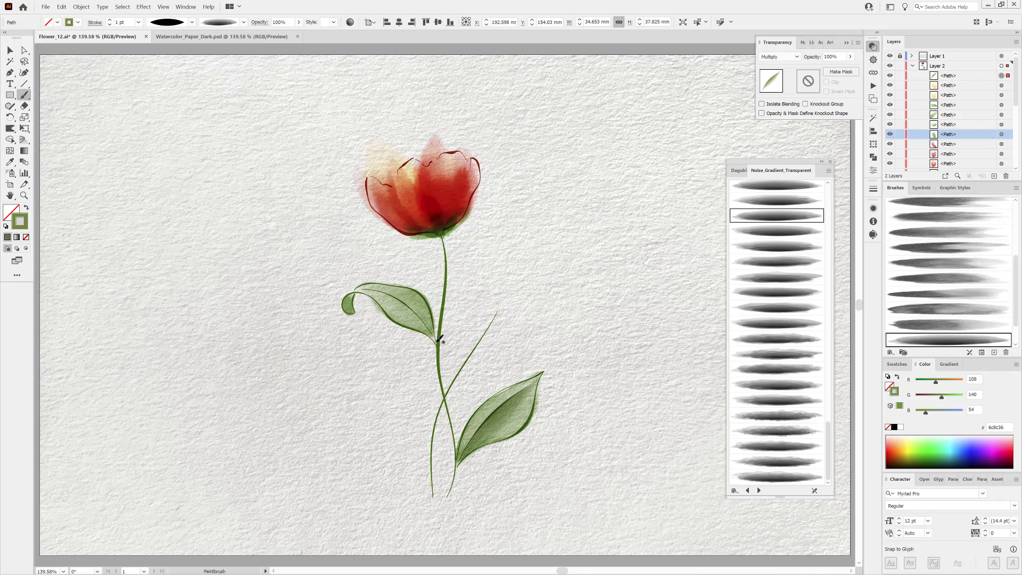
pyautogui.moveTo(362, 287)
pyautogui.mouseDown()
pyautogui.moveTo(295, 375)
pyautogui.moveTo(421, 344)
pyautogui.mouseUp()
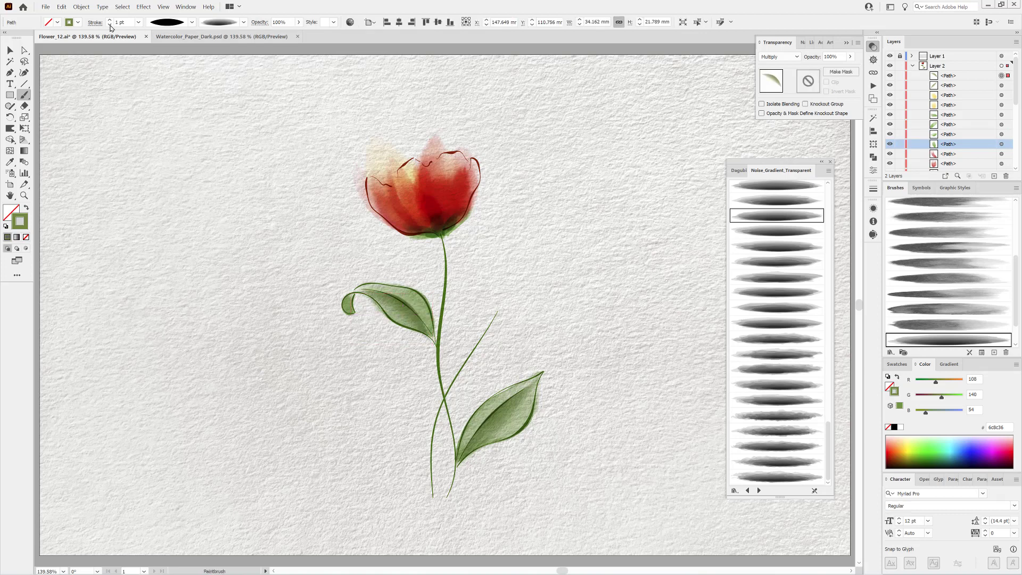
pyautogui.click(11, 130)
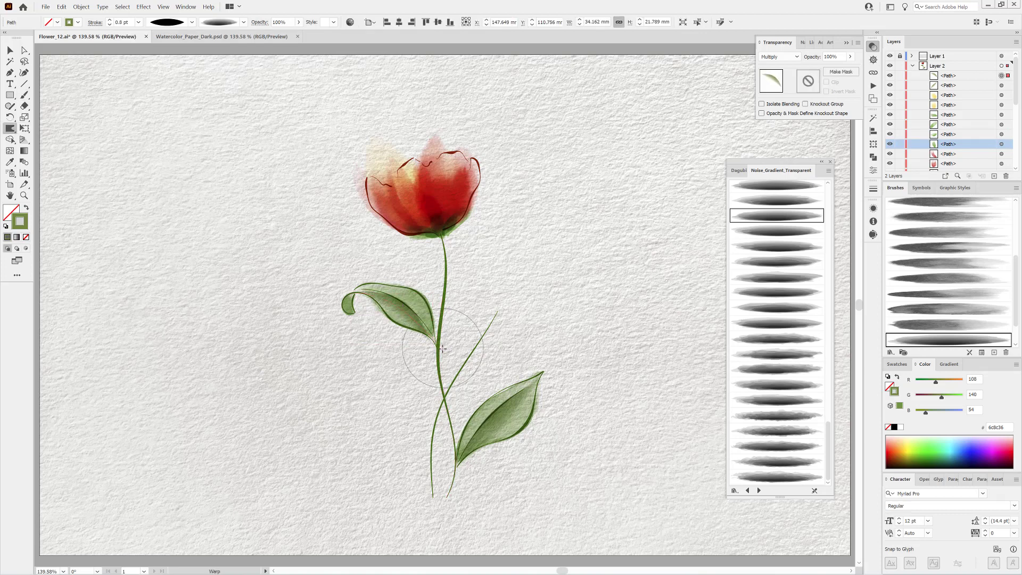
pyautogui.moveTo(421, 356); pyautogui.dragTo(429, 341)
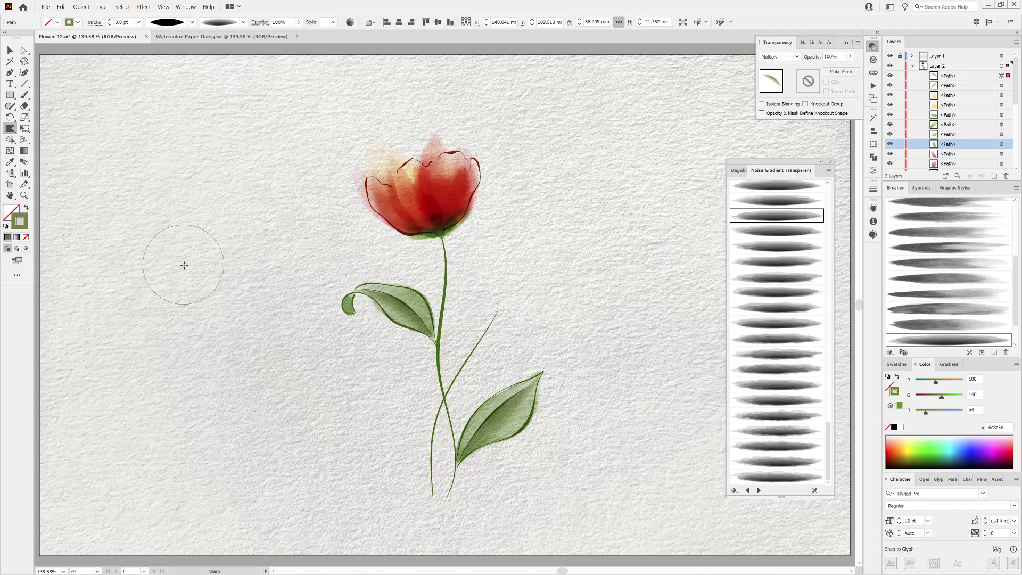
pyautogui.press('b')
pyautogui.keyDown('ctrl'); pyautogui.click(403, 416); pyautogui.keyUp('ctrl')
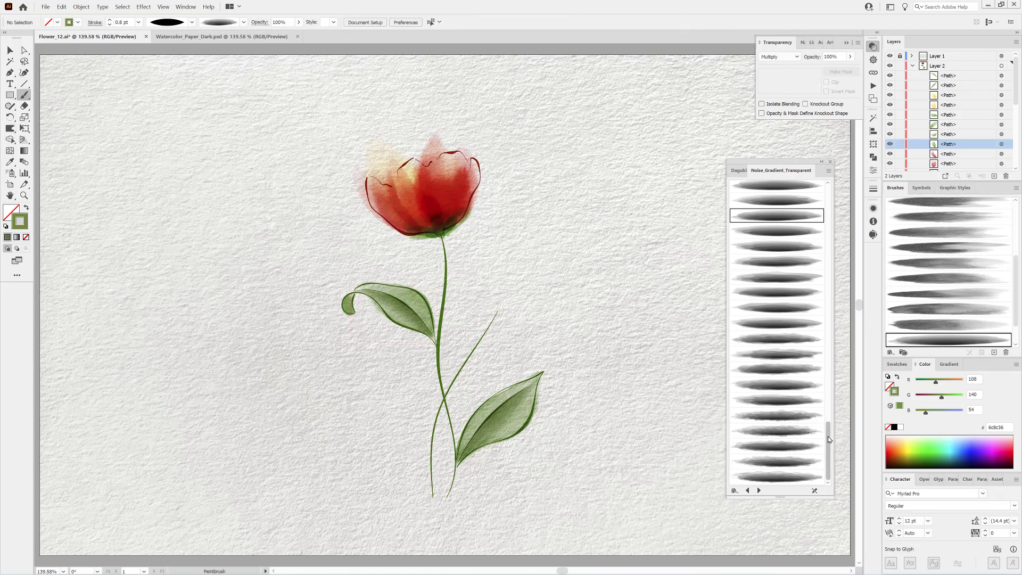
# Choose another Noise_Gradient_Transparent brush, mix purple (#621cab) using a test stroke at the thin stem's tip, and delete that stroke.
pyautogui.moveTo(828, 436)
pyautogui.mouseDown()
pyautogui.moveTo(848, 213)
pyautogui.moveTo(843, 232)
pyautogui.mouseUp()
pyautogui.click(778, 233)
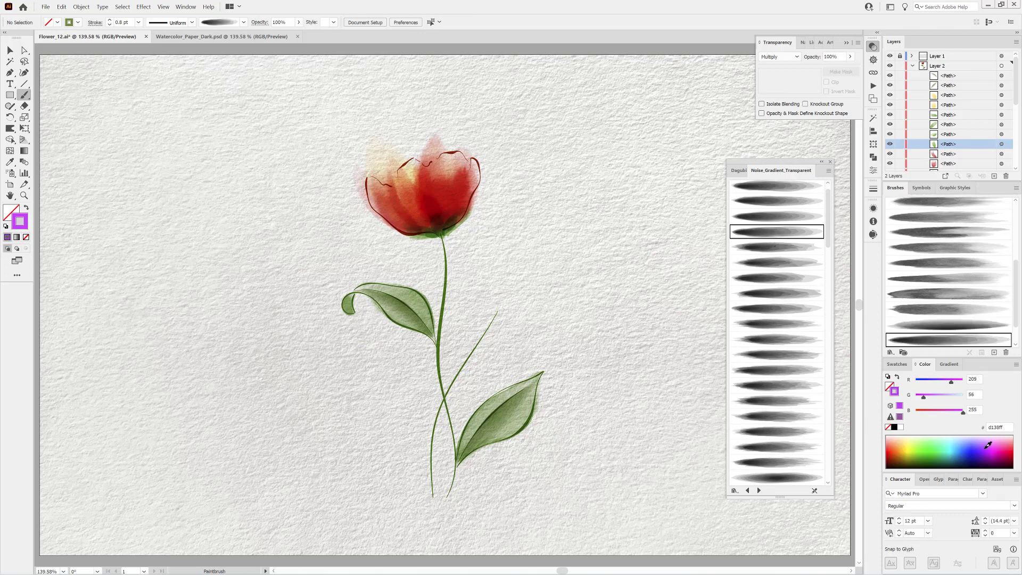
pyautogui.click(988, 448)
pyautogui.moveTo(917, 401); pyautogui.dragTo(923, 398)
pyautogui.moveTo(571, 294)
pyautogui.mouseDown()
pyautogui.moveTo(583, 270)
pyautogui.moveTo(539, 301)
pyautogui.moveTo(508, 302)
pyautogui.mouseUp()
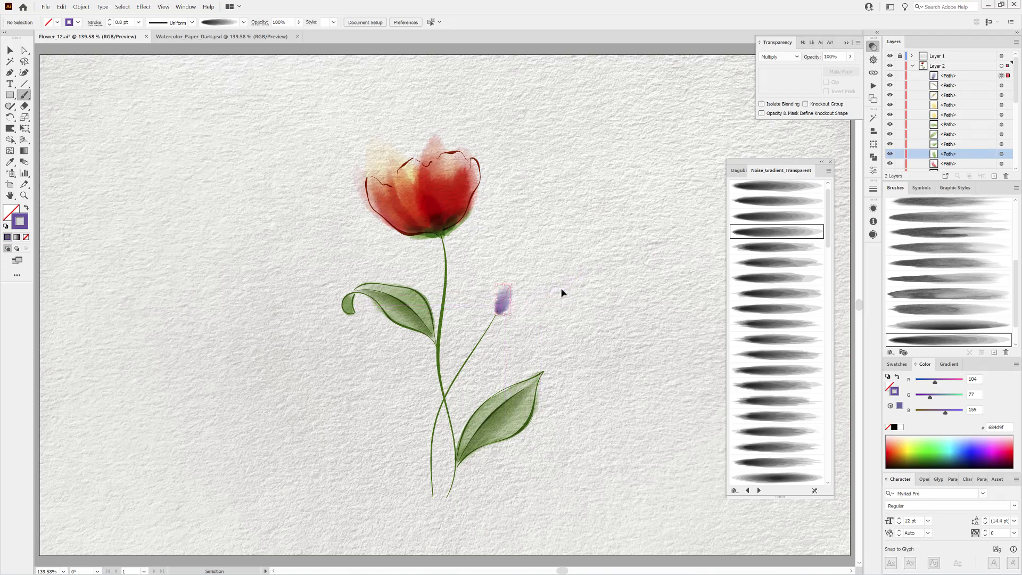
pyautogui.moveTo(932, 400); pyautogui.dragTo(925, 400)
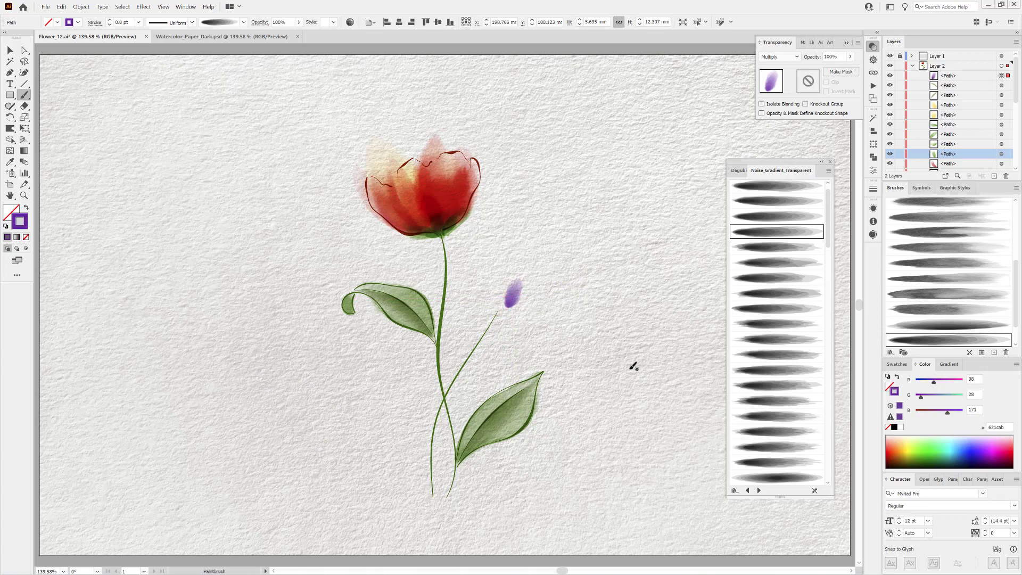
pyautogui.press('Delete')
# Build a tapering lavender spike above the thin stem from short purple strokes, using a second noise gradient brush at 0.6 pt.
pyautogui.moveTo(523, 319); pyautogui.dragTo(552, 334)
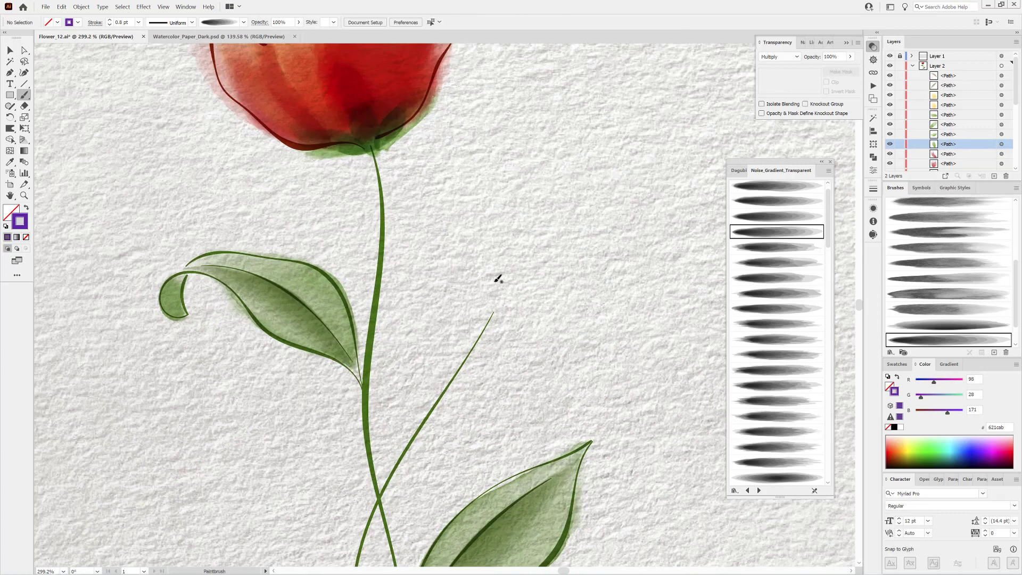
pyautogui.moveTo(477, 306)
pyautogui.mouseDown()
pyautogui.moveTo(498, 269)
pyautogui.moveTo(527, 260)
pyautogui.moveTo(533, 223)
pyautogui.moveTo(557, 199)
pyautogui.mouseUp()
pyautogui.moveTo(517, 307); pyautogui.dragTo(523, 299)
pyautogui.moveTo(528, 273)
pyautogui.mouseDown()
pyautogui.moveTo(554, 231)
pyautogui.moveTo(552, 211)
pyautogui.mouseUp()
pyautogui.click(773, 248)
pyautogui.moveTo(560, 175)
pyautogui.mouseDown()
pyautogui.moveTo(564, 167)
pyautogui.moveTo(577, 178)
pyautogui.mouseUp()
pyautogui.moveTo(583, 163); pyautogui.dragTo(586, 155)
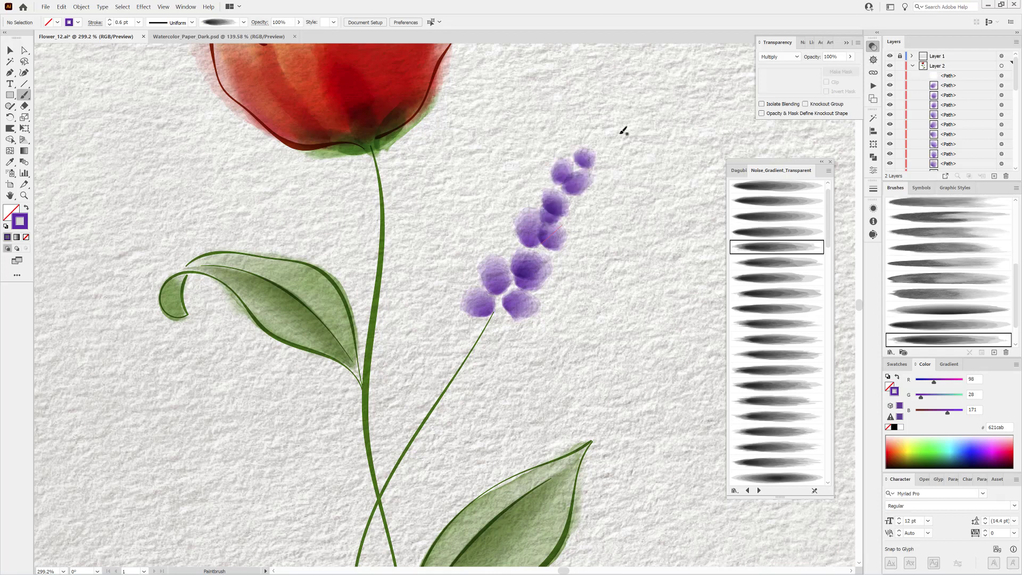
# Layer more short purple strokes over the lower and middle part of the lavender spike to make it denser.
pyautogui.moveTo(570, 216); pyautogui.dragTo(574, 208)
pyautogui.moveTo(508, 249); pyautogui.dragTo(513, 241)
pyautogui.moveTo(528, 293); pyautogui.dragTo(532, 285)
pyautogui.moveTo(502, 296); pyautogui.dragTo(534, 236)
pyautogui.moveTo(561, 216); pyautogui.dragTo(566, 208)
pyautogui.moveTo(508, 314); pyautogui.dragTo(512, 306)
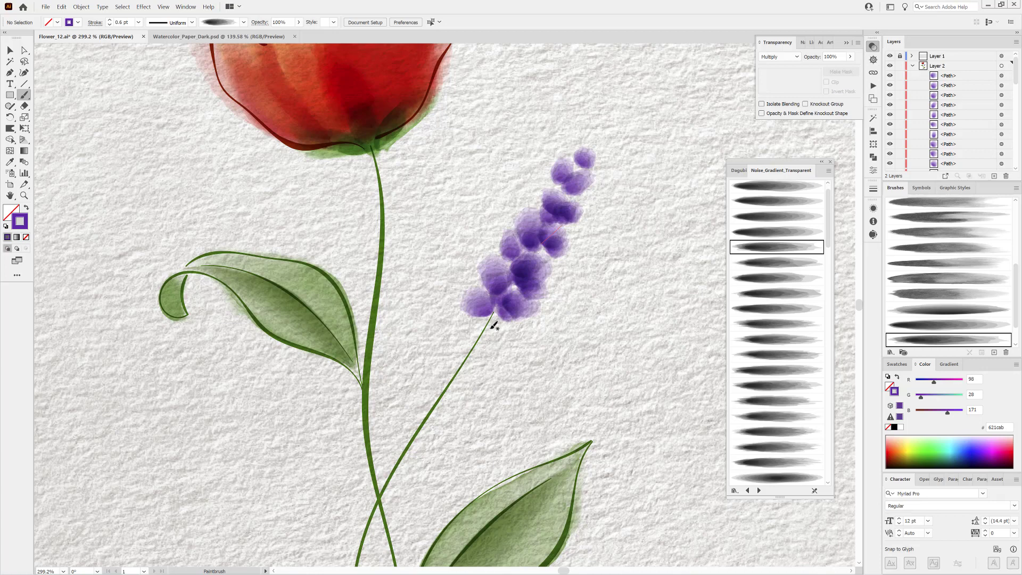
# Select all the purple lavender strokes, leaving the thin stem out of the selection.
pyautogui.keyDown('ctrl'); pyautogui.keyDown('alt'); pyautogui.click(522, 315); pyautogui.keyUp('alt'); pyautogui.keyUp('ctrl')
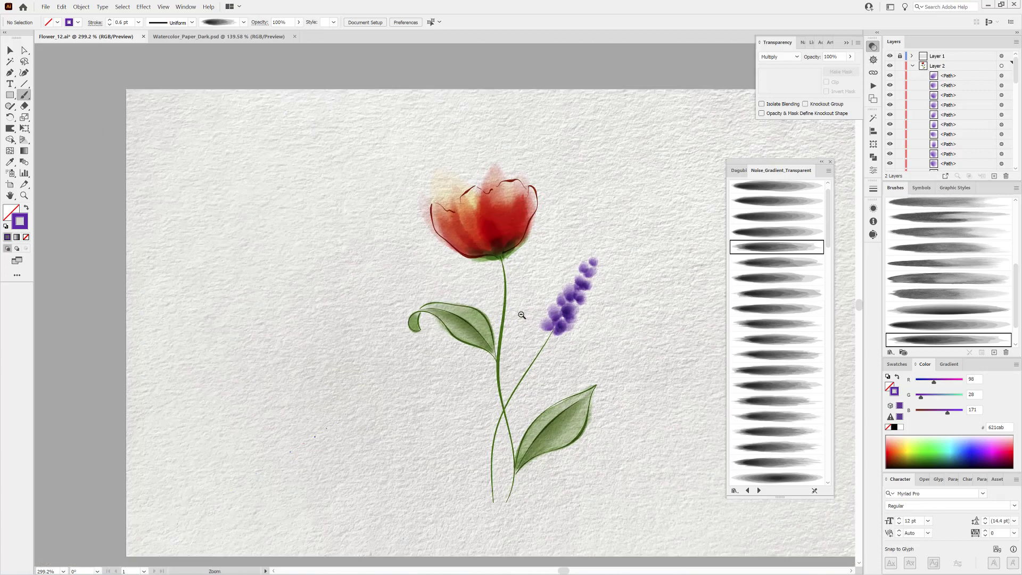
pyautogui.keyDown('alt'); pyautogui.click(522, 316); pyautogui.keyUp('alt')
pyautogui.moveTo(557, 320); pyautogui.dragTo(564, 308)
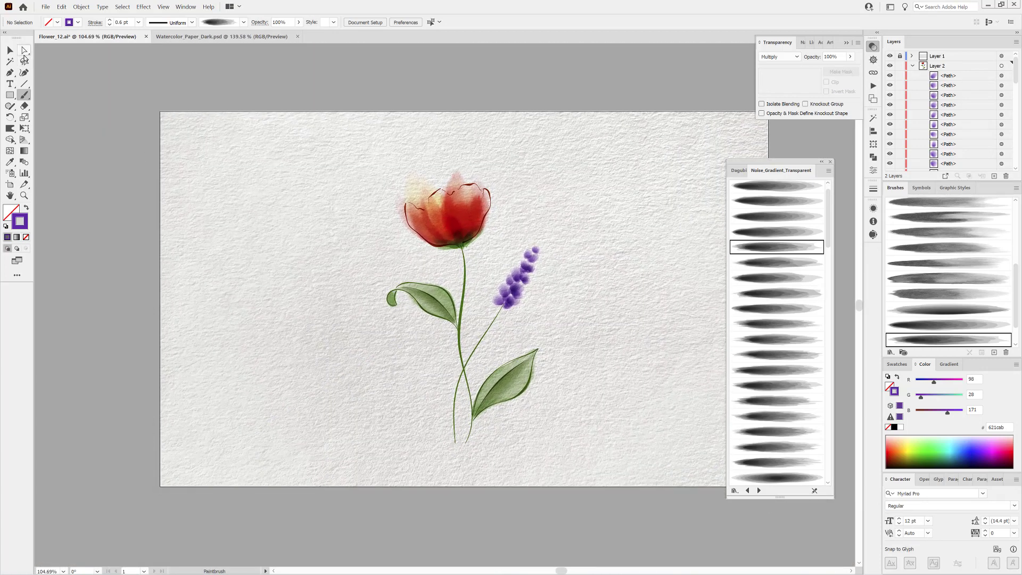
pyautogui.press('v')
pyautogui.click(491, 309)
pyautogui.scroll(5, 520, 351)
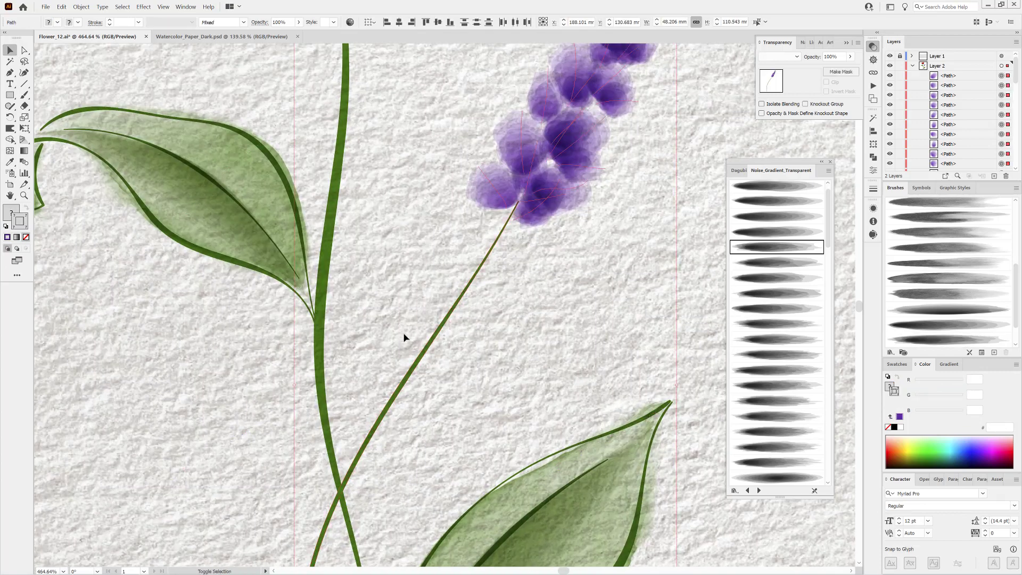
pyautogui.click(474, 388)
pyautogui.scroll(-3, 589, 308)
pyautogui.click(568, 222)
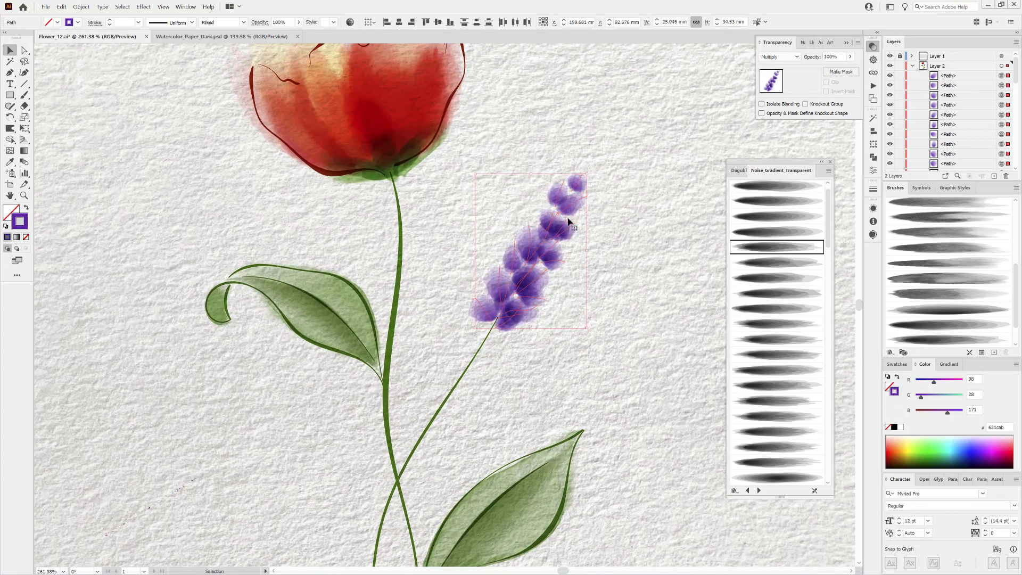
# Scale the selected lavender strokes down to about 22.2 by 30.6 mm and adjust the Transform options.
pyautogui.moveTo(587, 174)
pyautogui.mouseDown()
pyautogui.moveTo(559, 207)
pyautogui.moveTo(622, 135)
pyautogui.moveTo(577, 188)
pyautogui.mouseUp()
pyautogui.click(874, 144)
pyautogui.click(858, 113)
pyautogui.click(894, 154)
# Warp the lavender spike into a slightly curved shape following its stem, and deselect it.
pyautogui.click(9, 128)
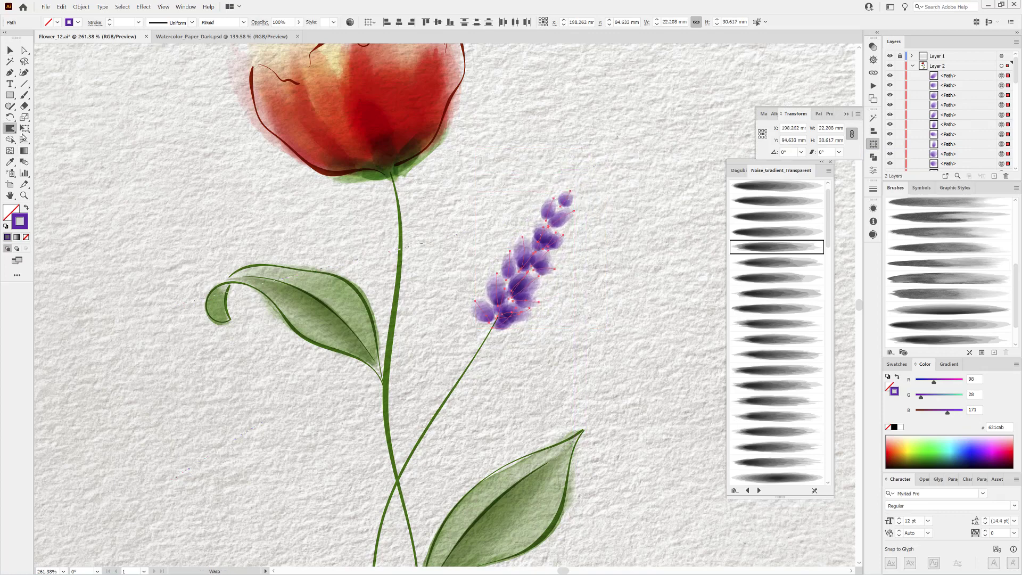
pyautogui.scroll(-3, 554, 276)
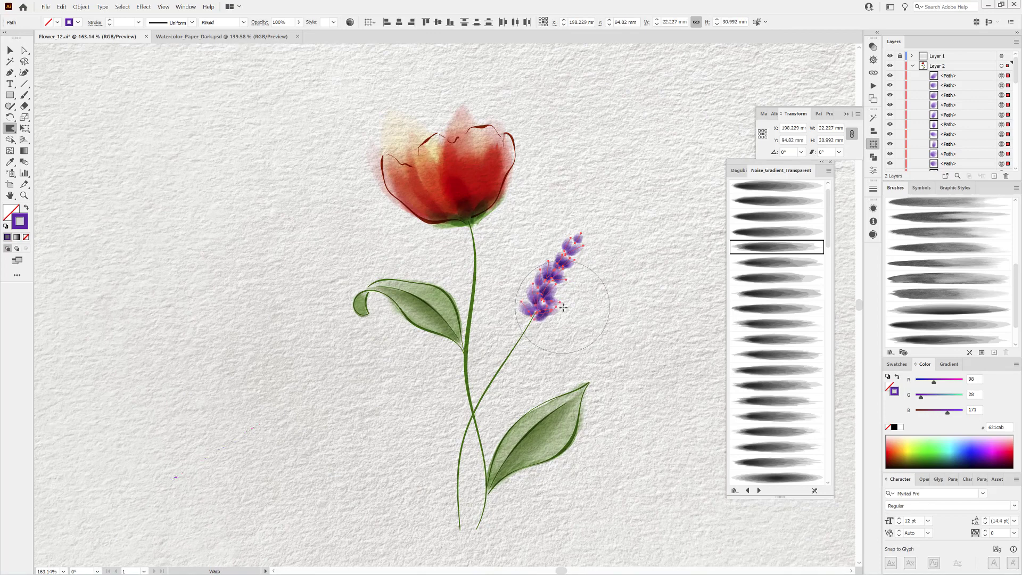
pyautogui.moveTo(548, 301); pyautogui.dragTo(532, 265)
pyautogui.hotkey('ctrl', 'shift', 'a')
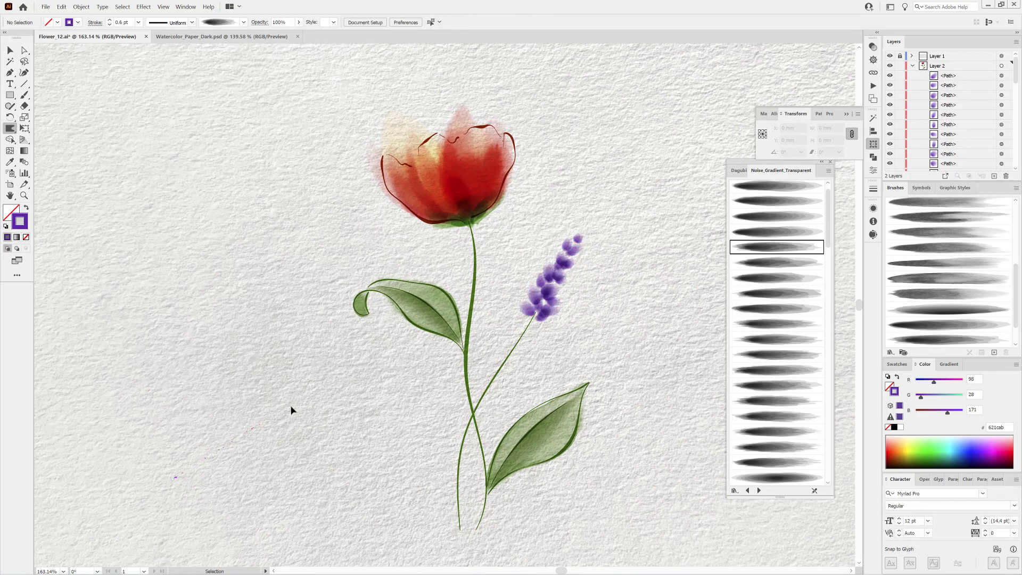
pyautogui.hotkey('ctrl', '0')
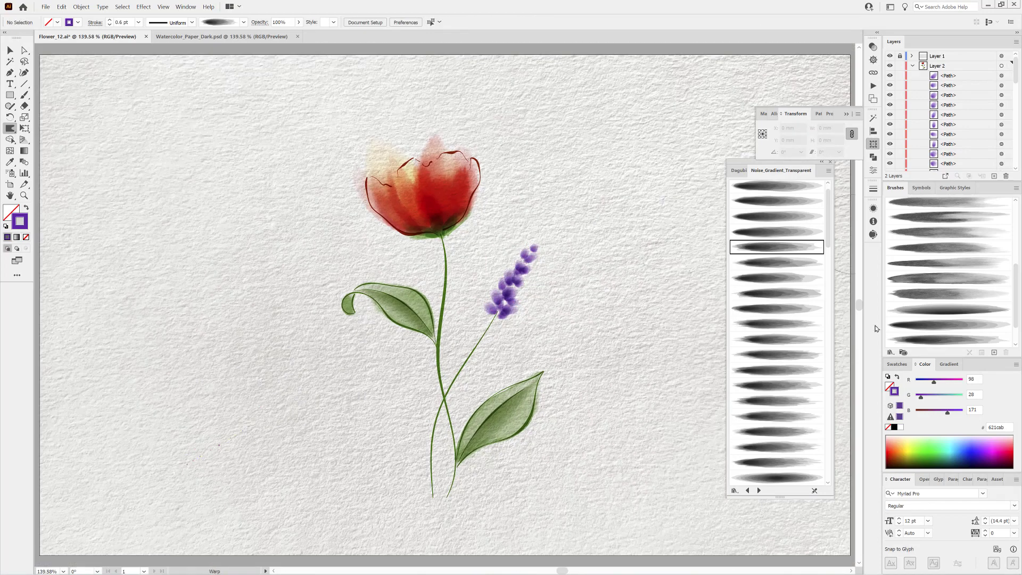
# Load the Dagubi watercolor splatter brush library and choose a fine dotted splatter brush near its end.
pyautogui.click(890, 353)
pyautogui.moveTo(930, 408)
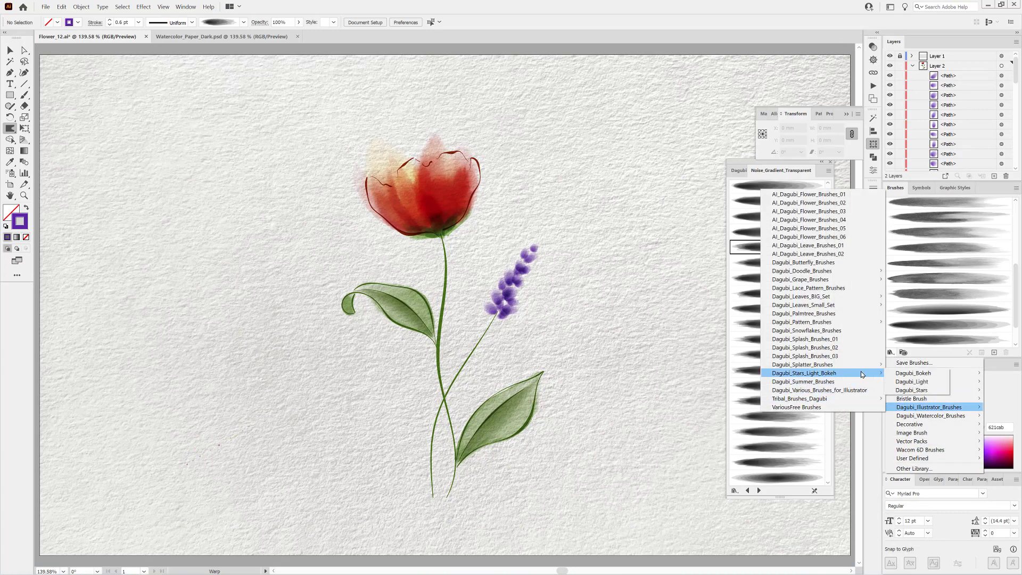
pyautogui.moveTo(863, 367)
pyautogui.click(905, 382)
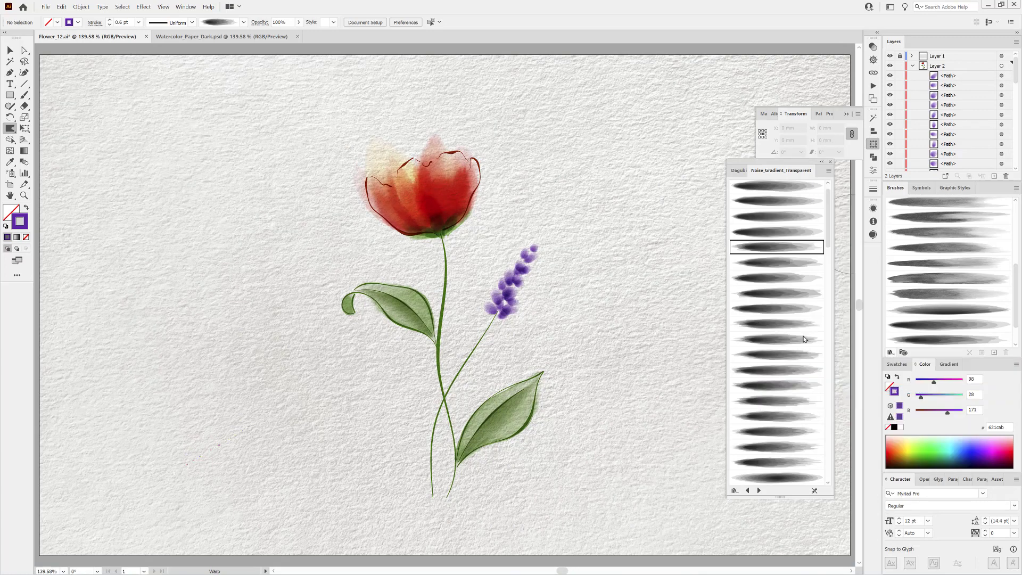
pyautogui.moveTo(830, 208)
pyautogui.mouseDown()
pyautogui.moveTo(851, 352)
pyautogui.moveTo(830, 458)
pyautogui.mouseUp()
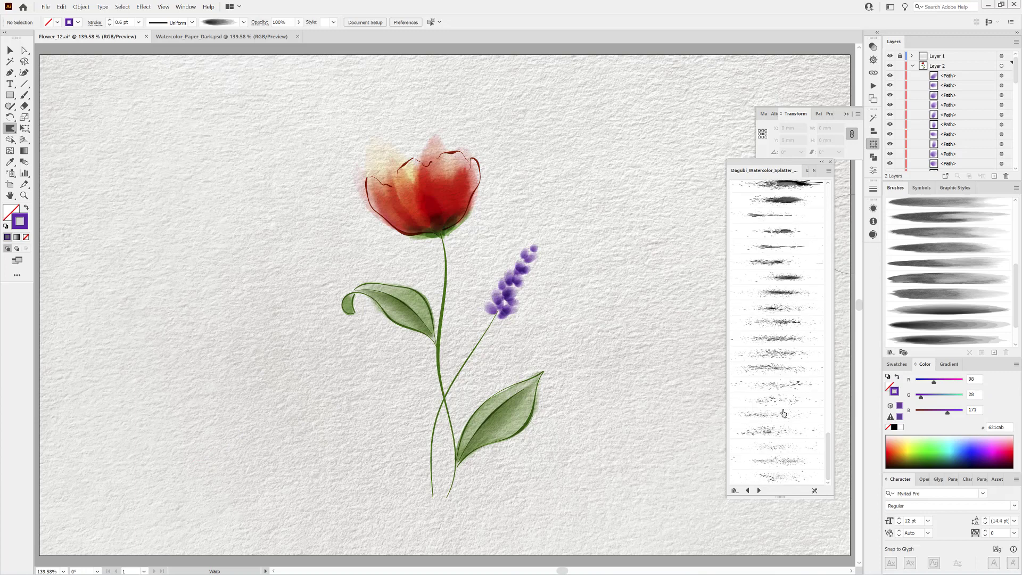
pyautogui.click(784, 405)
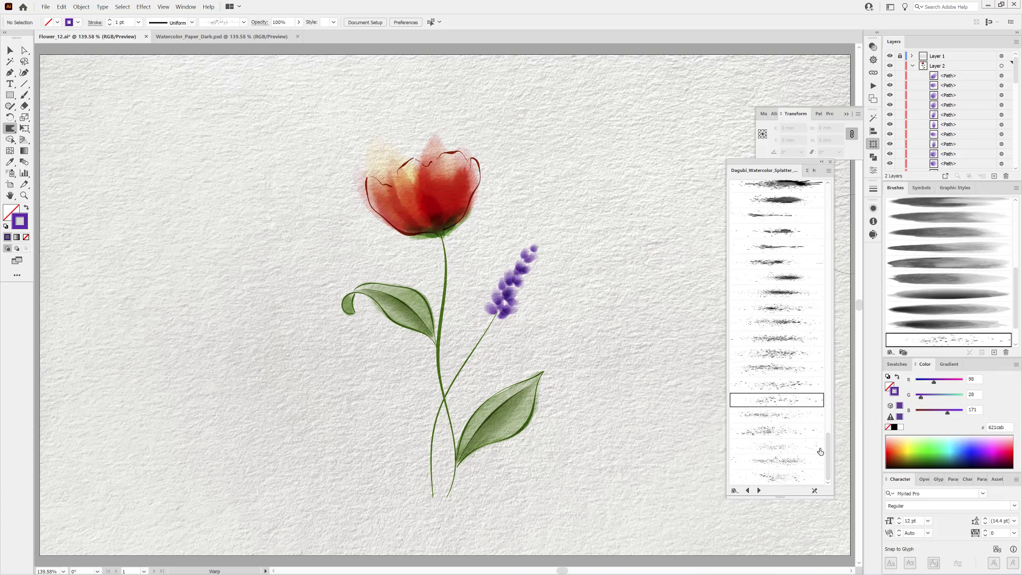
# Paint a dark green (226300) splatter stroke with Multiply blending between the thin lavender stem and the lower leaf.
pyautogui.click(923, 458)
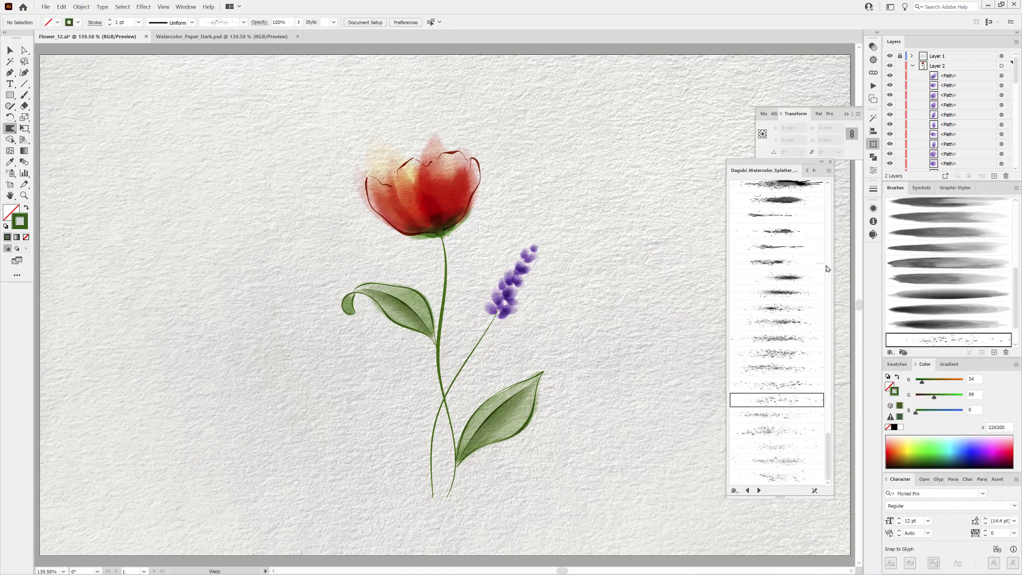
pyautogui.click(873, 46)
pyautogui.click(774, 57)
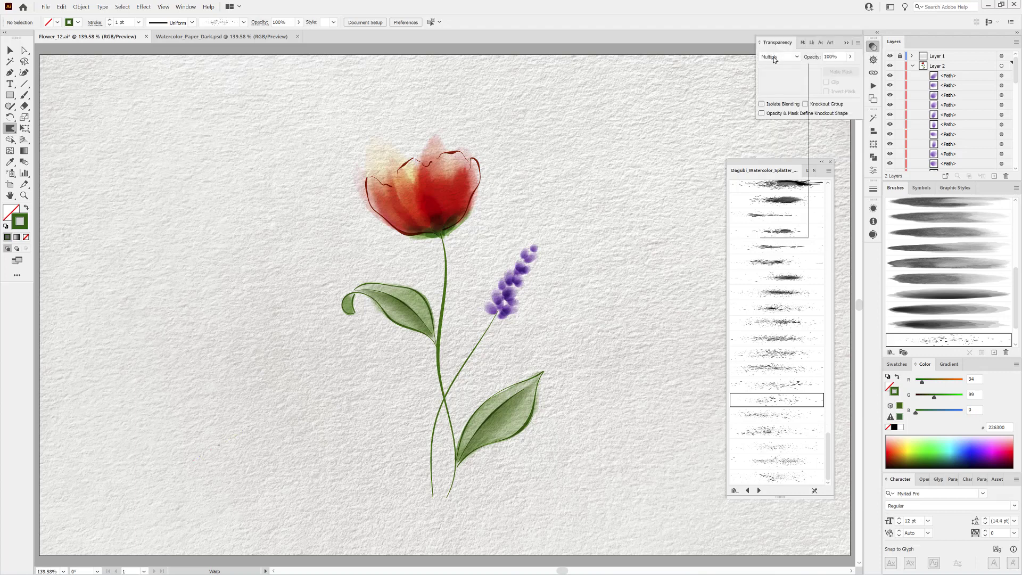
pyautogui.click(24, 94)
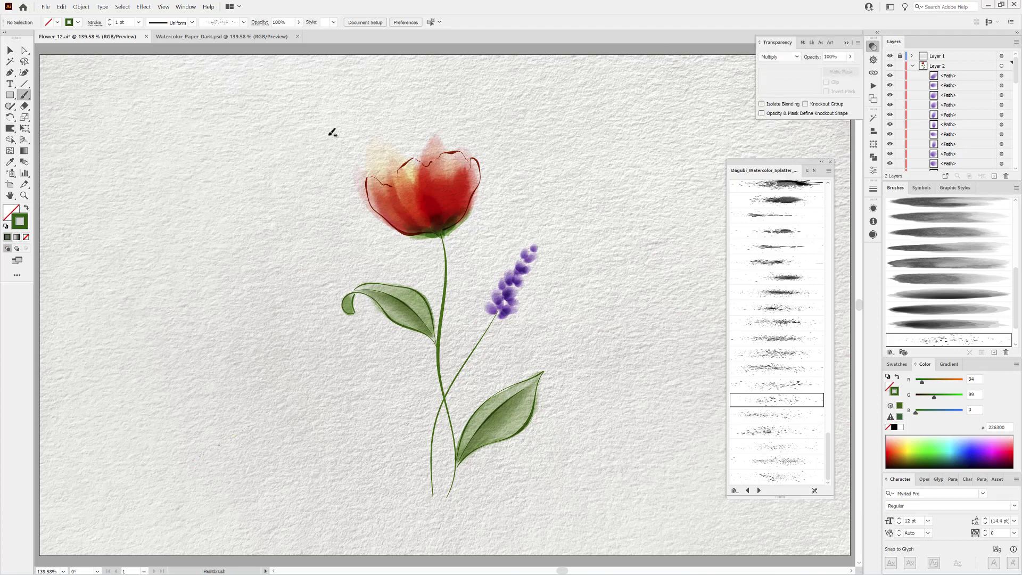
pyautogui.moveTo(500, 346)
pyautogui.mouseDown()
pyautogui.moveTo(467, 403)
pyautogui.moveTo(468, 388)
pyautogui.mouseUp()
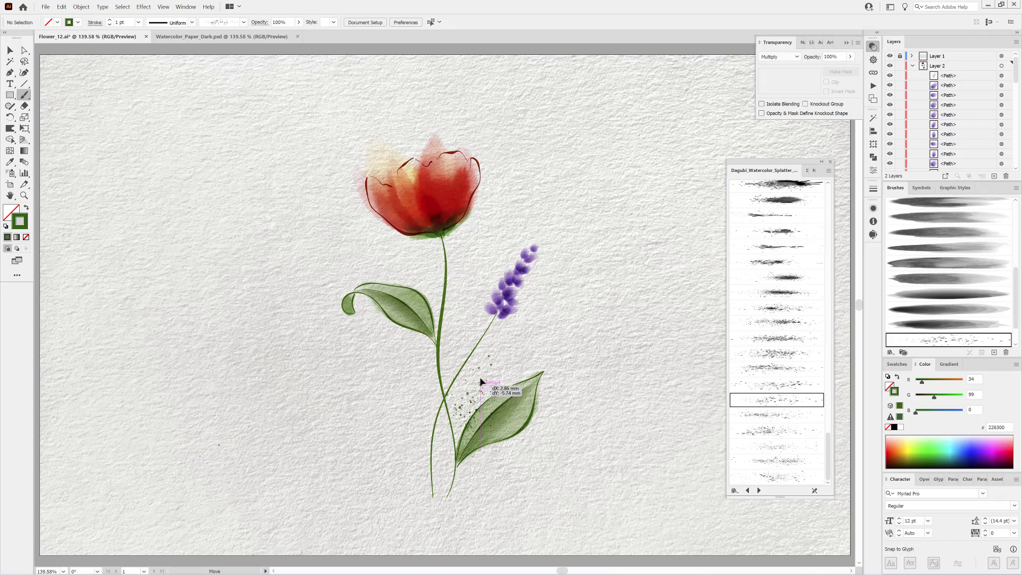
# Add a second green splatter with another fine dotted brush where the upper leaf meets the stem, and deselect it.
pyautogui.click(779, 381)
pyautogui.moveTo(429, 344)
pyautogui.mouseDown()
pyautogui.moveTo(438, 318)
pyautogui.moveTo(401, 330)
pyautogui.moveTo(366, 296)
pyautogui.moveTo(411, 335)
pyautogui.mouseUp()
pyautogui.keyDown('ctrl'); pyautogui.click(365, 300); pyautogui.keyUp('ctrl')
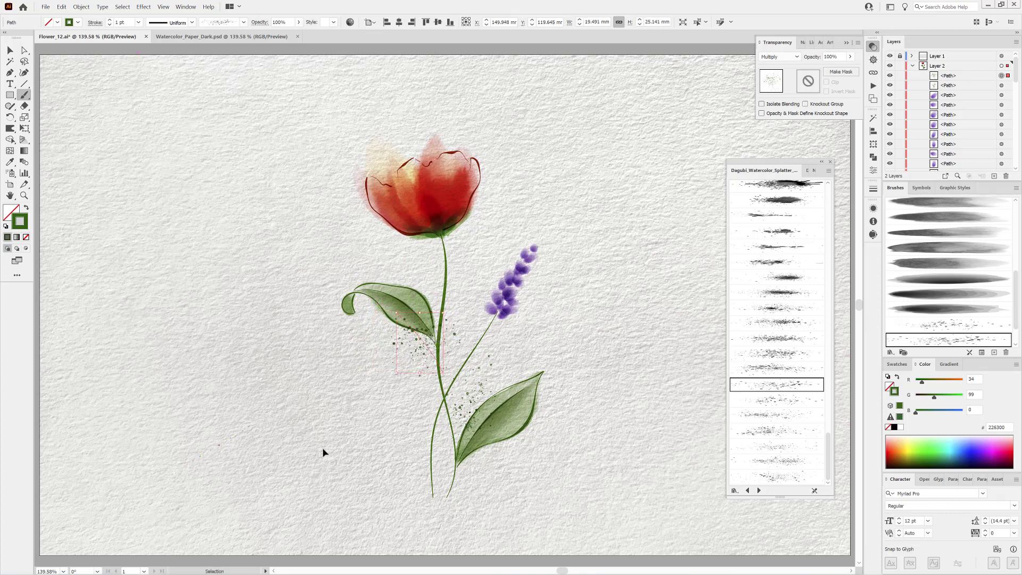
pyautogui.keyDown('ctrl'); pyautogui.click(638, 411); pyautogui.keyUp('ctrl')
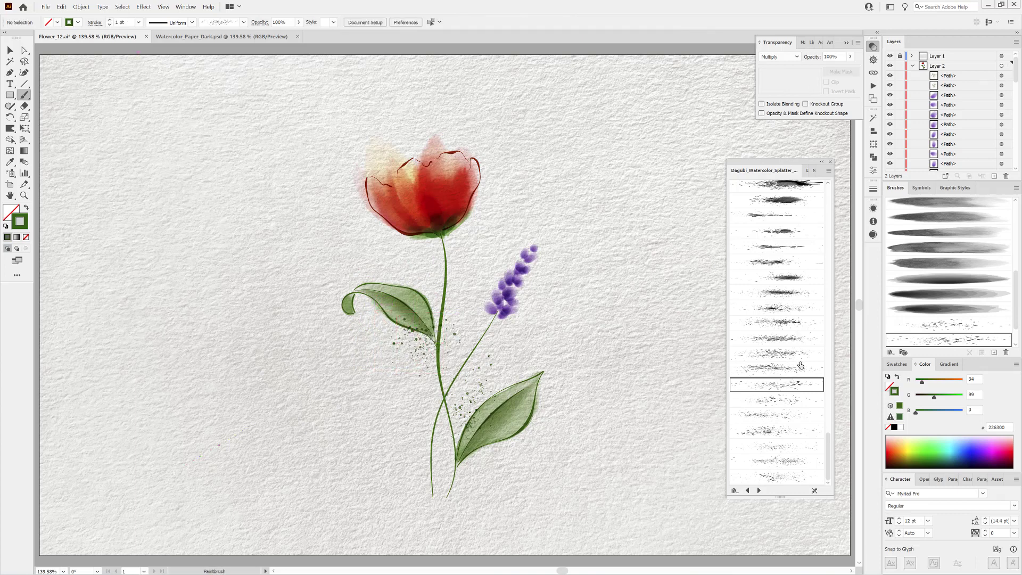
# Paint a sparse orange-red (e92e00) splatter, place it over the upper part of the flower's pale petal, and deselect it.
pyautogui.click(795, 450)
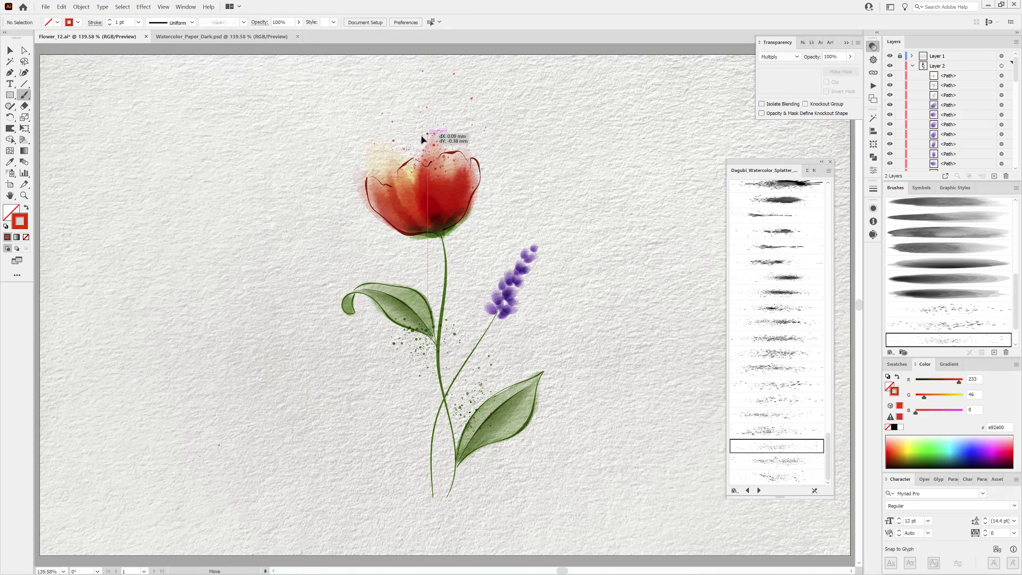
pyautogui.moveTo(454, 118); pyautogui.dragTo(341, 215)
pyautogui.keyDown('ctrl'); pyautogui.click(657, 170); pyautogui.keyUp('ctrl')
# Paint a denser dark red (aa0000) splatter above the pale petal, scale it to about 28.8 by 25.4 mm, and deselect it.
pyautogui.click(799, 384)
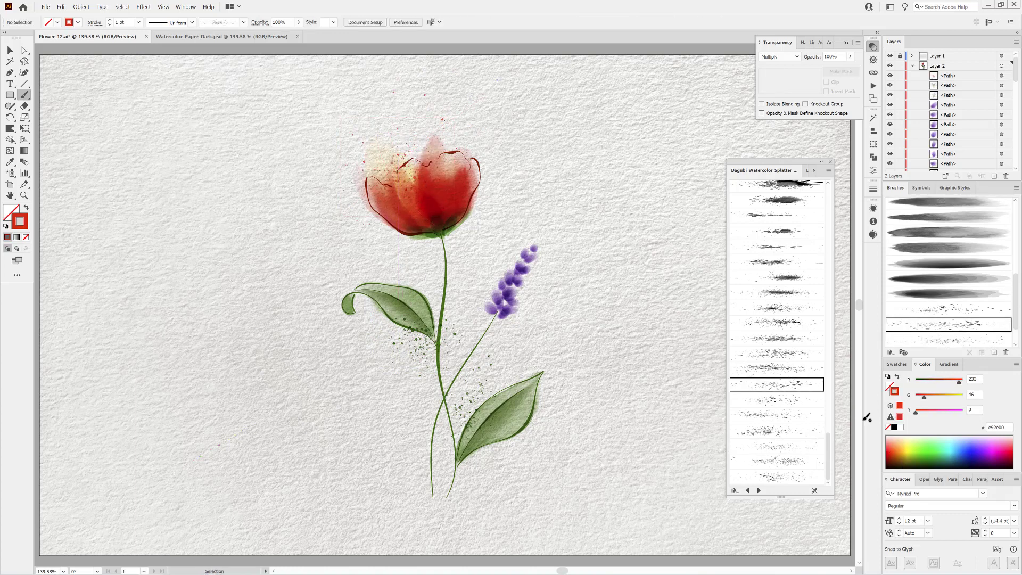
pyautogui.moveTo(925, 401); pyautogui.dragTo(916, 398)
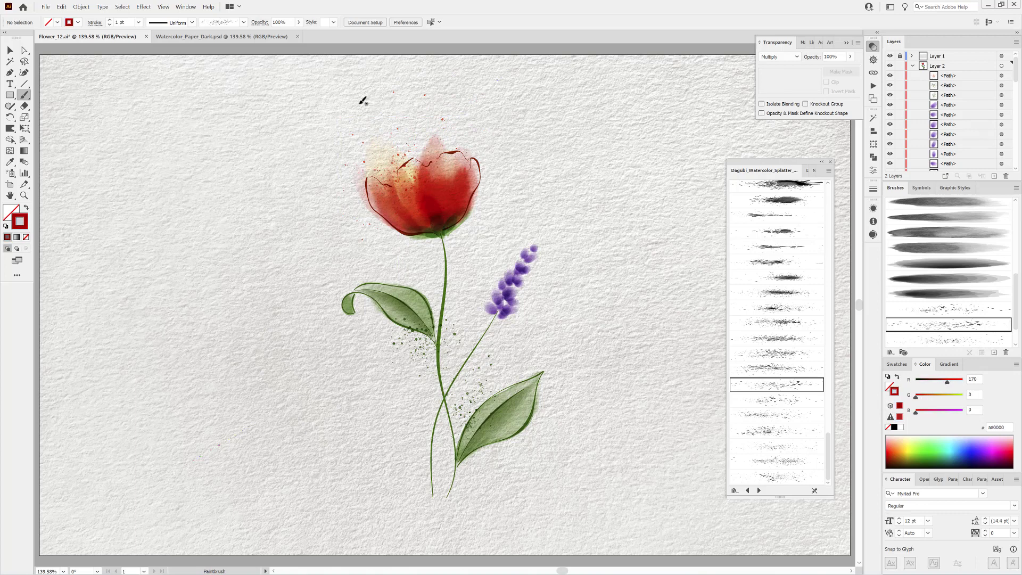
pyautogui.moveTo(363, 101); pyautogui.dragTo(431, 157)
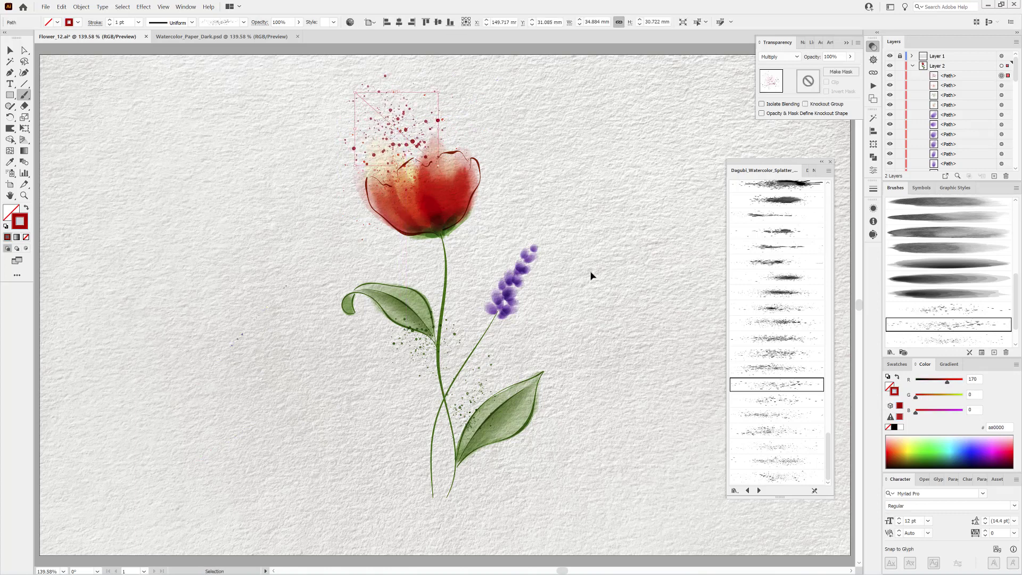
pyautogui.moveTo(439, 93); pyautogui.dragTo(424, 105)
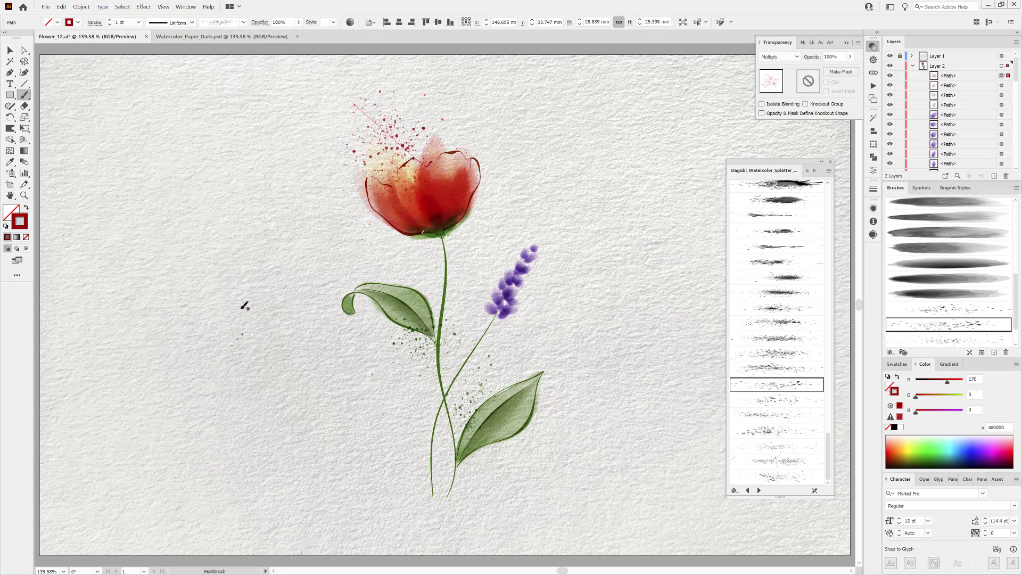
pyautogui.keyDown('ctrl'); pyautogui.click(253, 335); pyautogui.keyUp('ctrl')
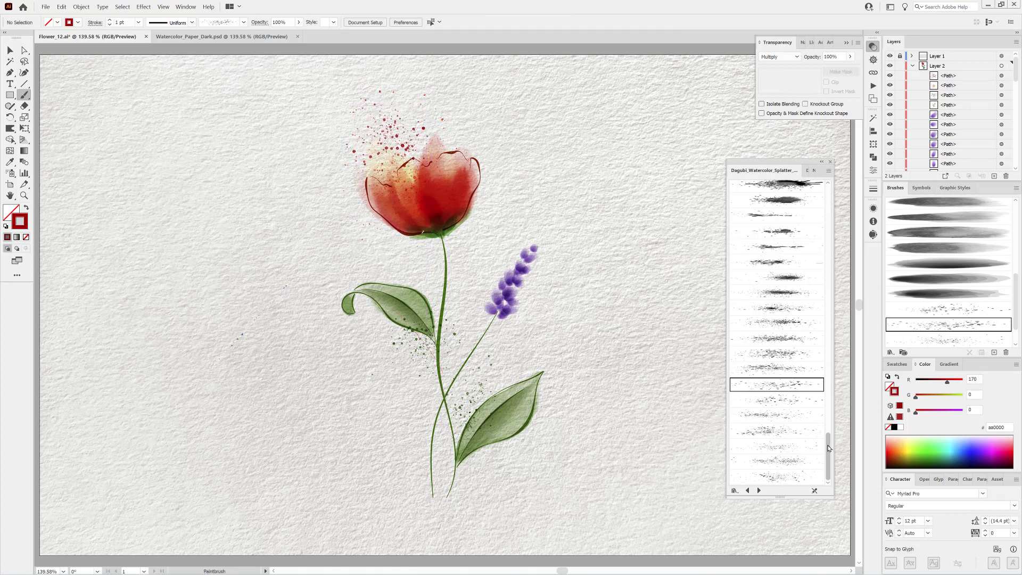
# Paint a large vertical splash beside the lavender with a bold splatter brush and set its color to light green b3cba9.
pyautogui.moveTo(829, 449); pyautogui.dragTo(844, 376)
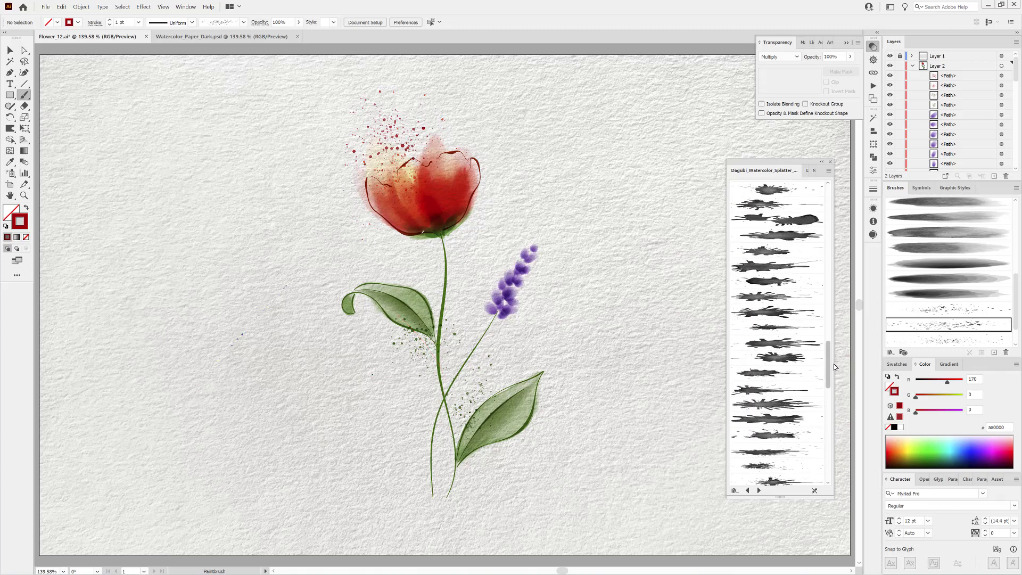
pyautogui.click(785, 327)
pyautogui.click(912, 438)
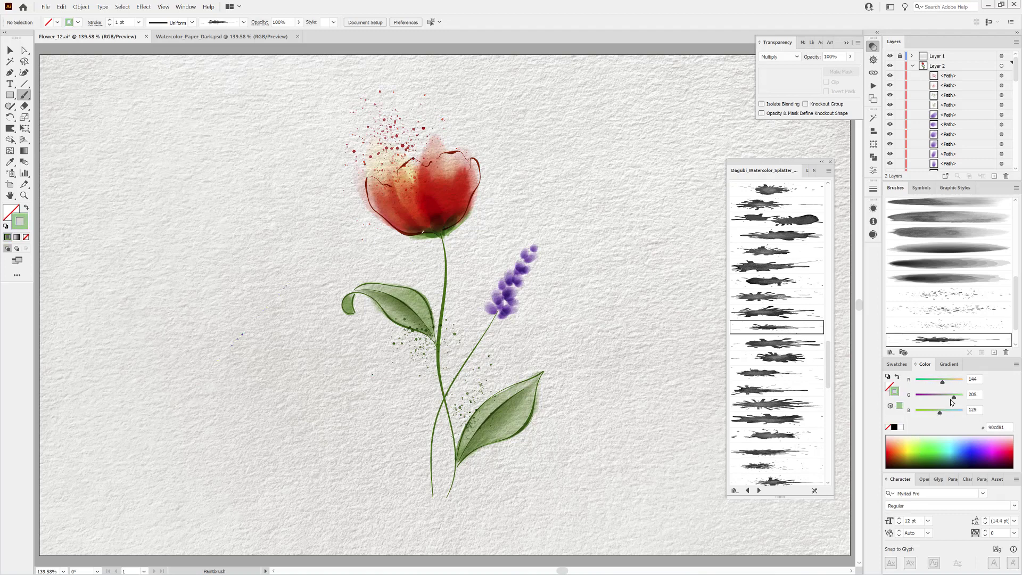
pyautogui.moveTo(952, 403); pyautogui.dragTo(951, 401)
pyautogui.moveTo(599, 410); pyautogui.dragTo(605, 245)
pyautogui.keyDown('ctrl'); pyautogui.click(611, 338); pyautogui.keyUp('ctrl')
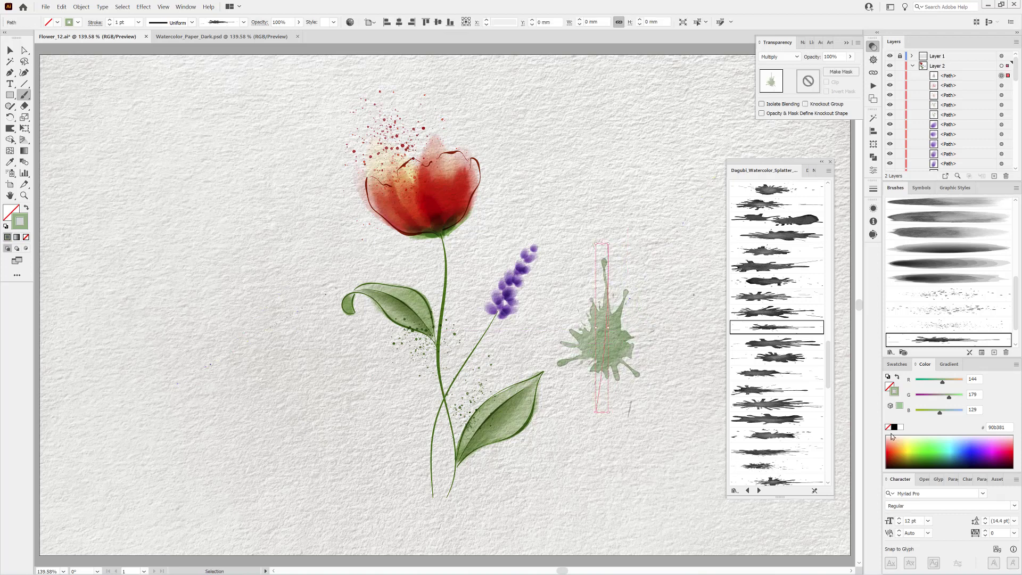
pyautogui.moveTo(950, 397); pyautogui.dragTo(955, 401)
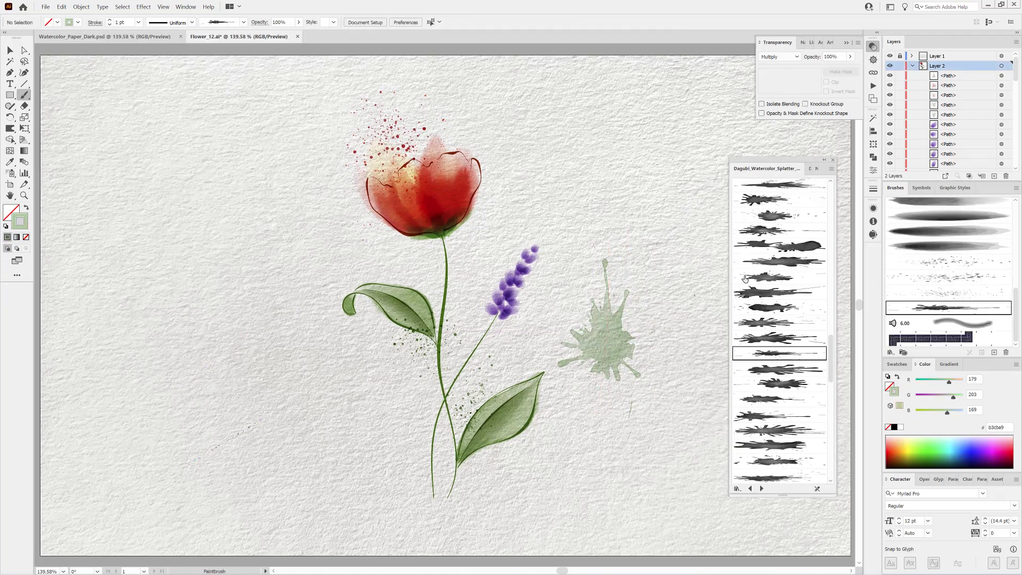
# Create a new layer with a rectangle covering the whole artboard, and move the splash path into that layer.
pyautogui.click(994, 176)
pyautogui.click(10, 95)
pyautogui.moveTo(40, 53)
pyautogui.mouseDown()
pyautogui.moveTo(492, 431)
pyautogui.moveTo(811, 532)
pyautogui.moveTo(851, 556)
pyautogui.mouseUp()
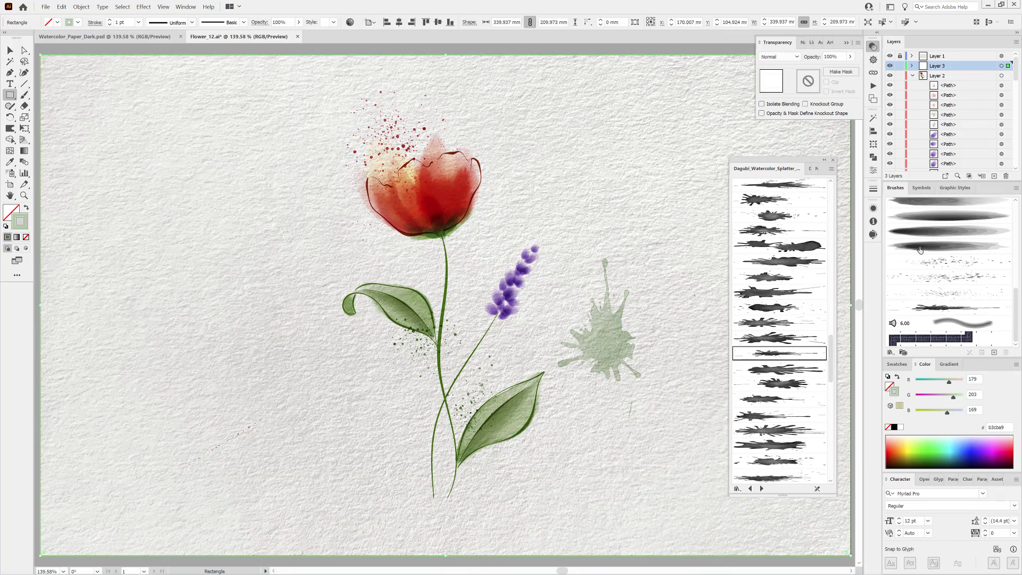
pyautogui.moveTo(945, 86); pyautogui.dragTo(957, 69)
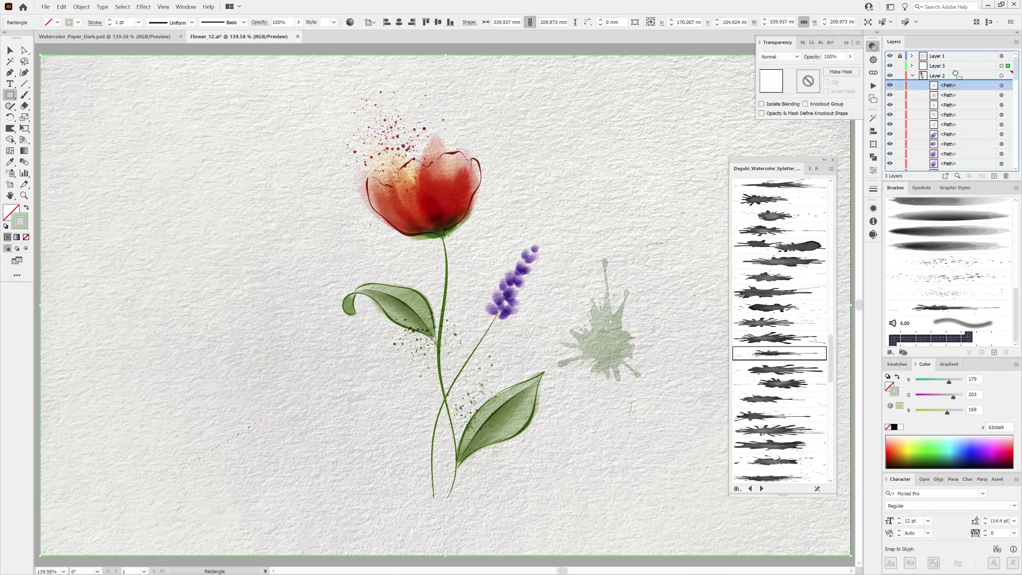
pyautogui.click(914, 67)
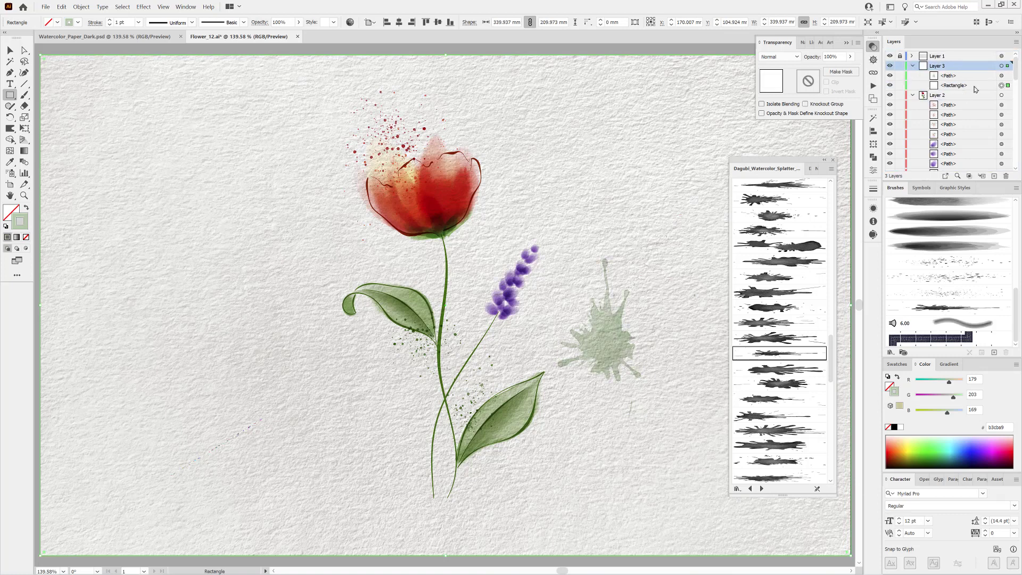
# Select the green splash and move it to the base of the flower stems, over the artboard's lower edge.
pyautogui.click(1002, 76)
pyautogui.hotkey('ctrl', '1')
pyautogui.press('v')
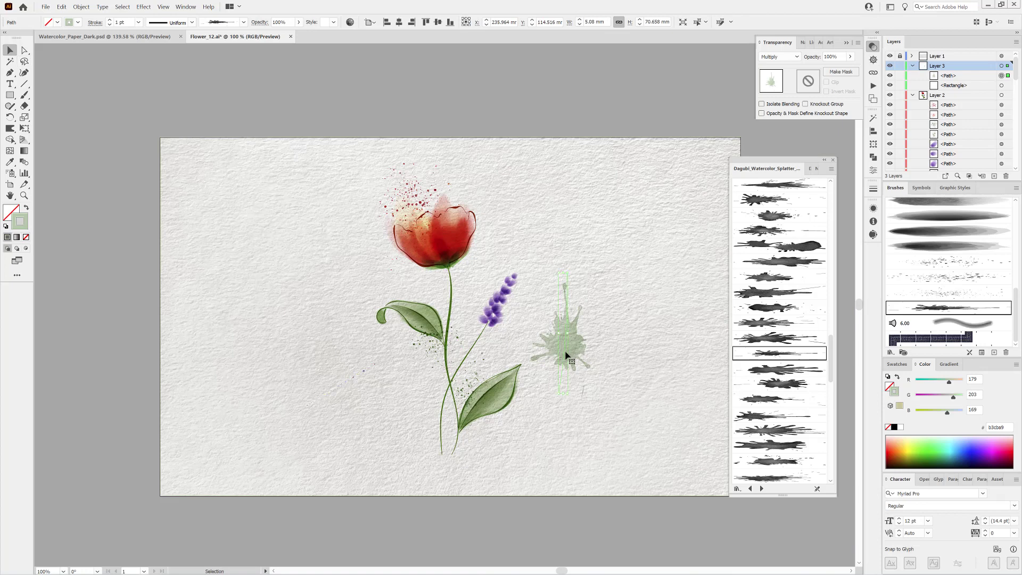
pyautogui.moveTo(566, 355)
pyautogui.mouseDown()
pyautogui.moveTo(477, 487)
pyautogui.moveTo(447, 511)
pyautogui.mouseUp()
# Apply a different splatter brush to the splash, then enlarge and rotate it around the stem bases to about 87 by 99 mm.
pyautogui.scroll(3, 807, 323)
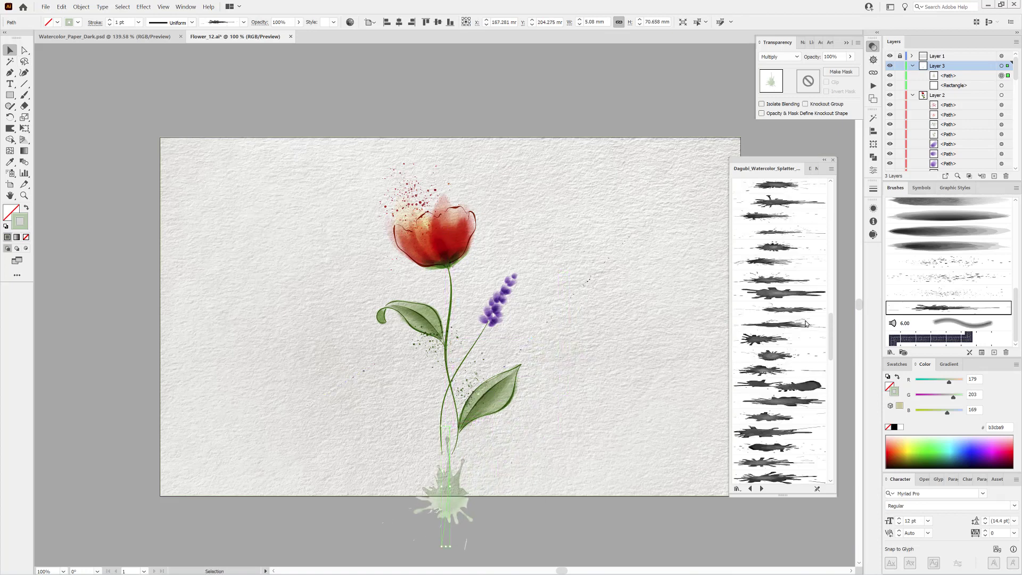
pyautogui.scroll(2, 807, 323)
pyautogui.moveTo(787, 161); pyautogui.dragTo(801, 154)
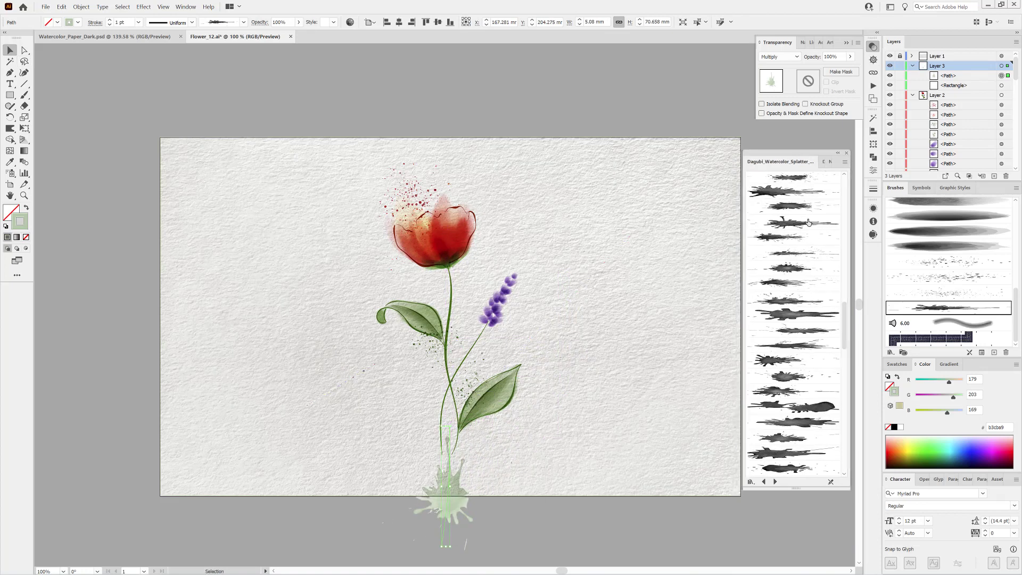
pyautogui.click(799, 254)
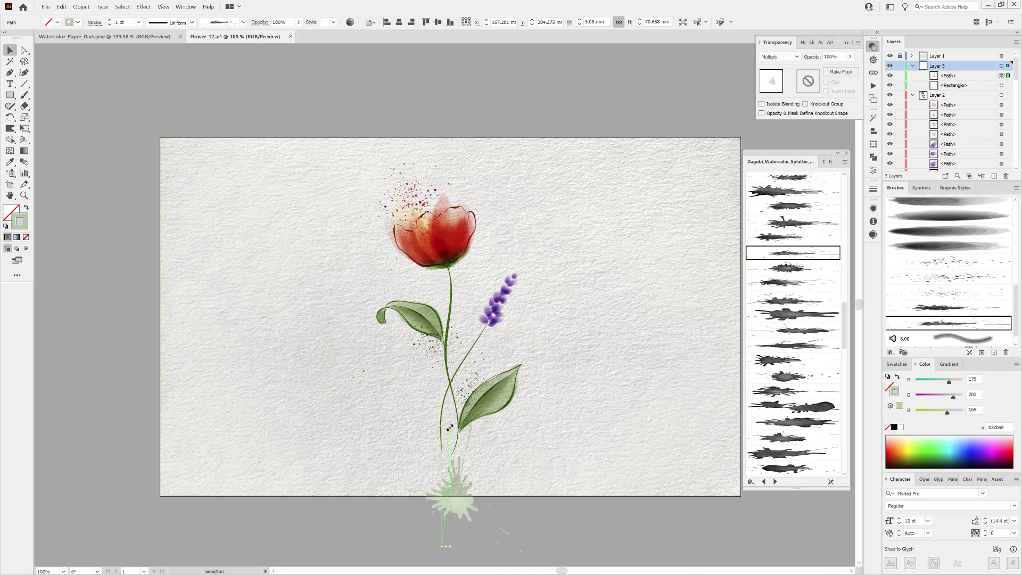
pyautogui.moveTo(450, 427); pyautogui.dragTo(458, 321)
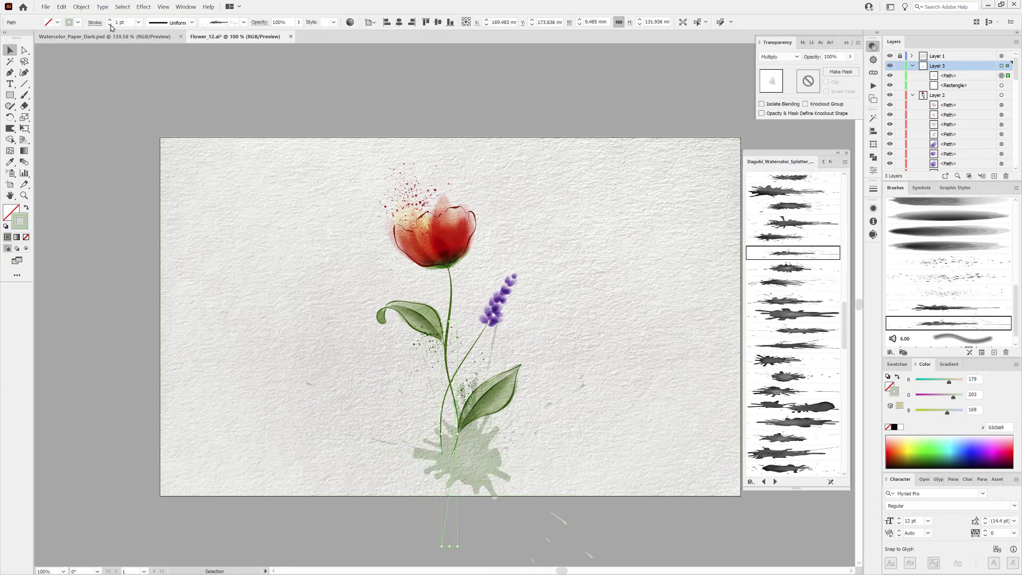
pyautogui.moveTo(460, 318)
pyautogui.mouseDown()
pyautogui.moveTo(529, 347)
pyautogui.moveTo(473, 463)
pyautogui.mouseUp()
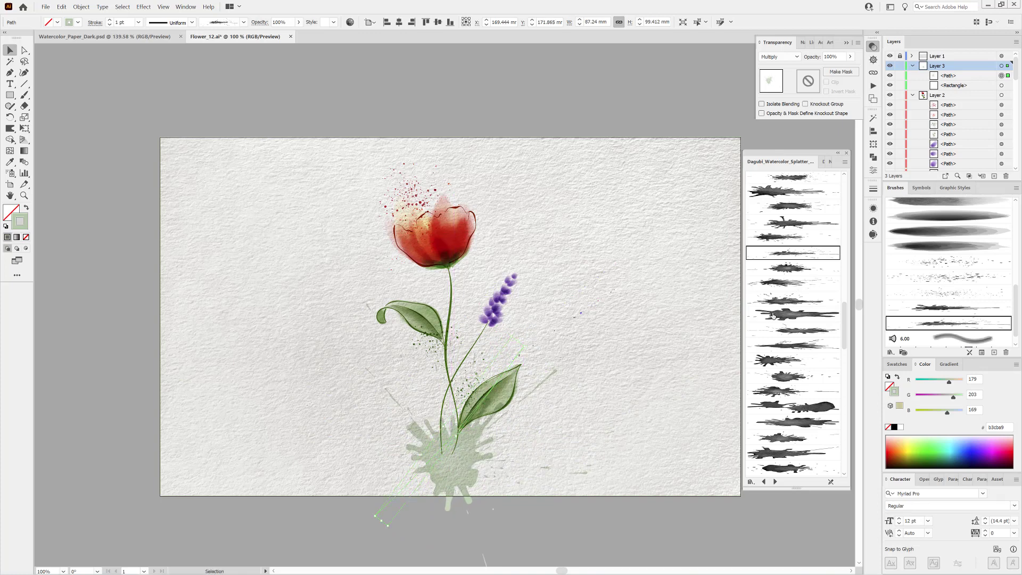
# Place the rectangle above the splash in Layer 3, clip the layer with it, and nudge the splash slightly.
pyautogui.click(954, 86)
pyautogui.click(122, 7)
pyautogui.click(137, 40)
pyautogui.click(947, 76)
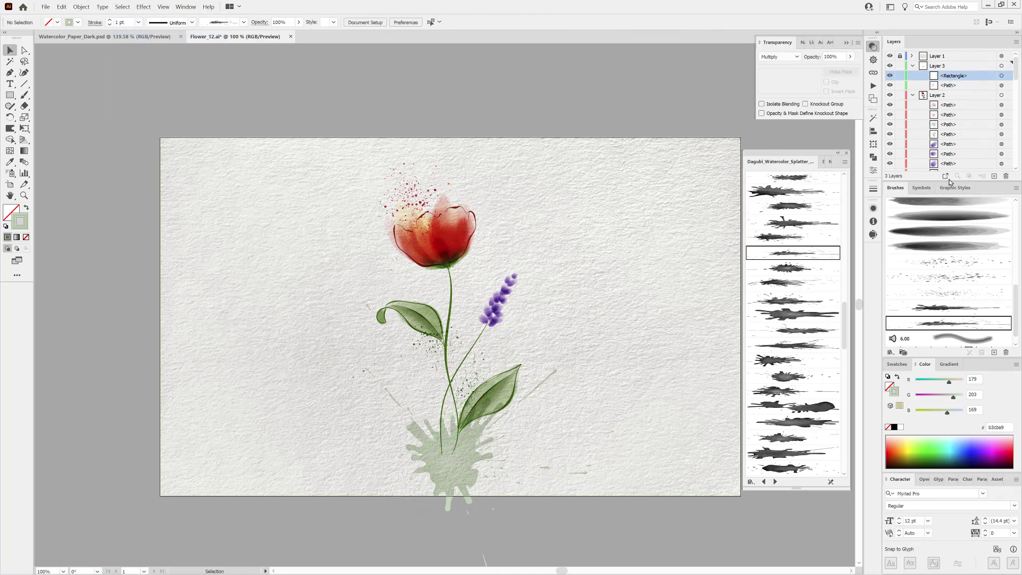
pyautogui.click(967, 66)
pyautogui.click(969, 176)
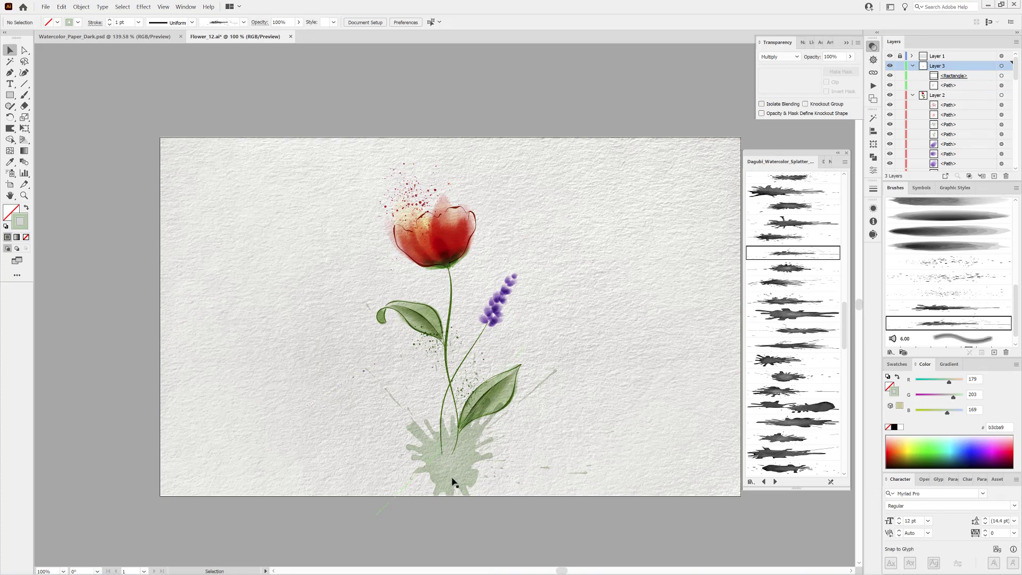
pyautogui.scroll(1, 452, 479)
pyautogui.moveTo(463, 461); pyautogui.dragTo(461, 450)
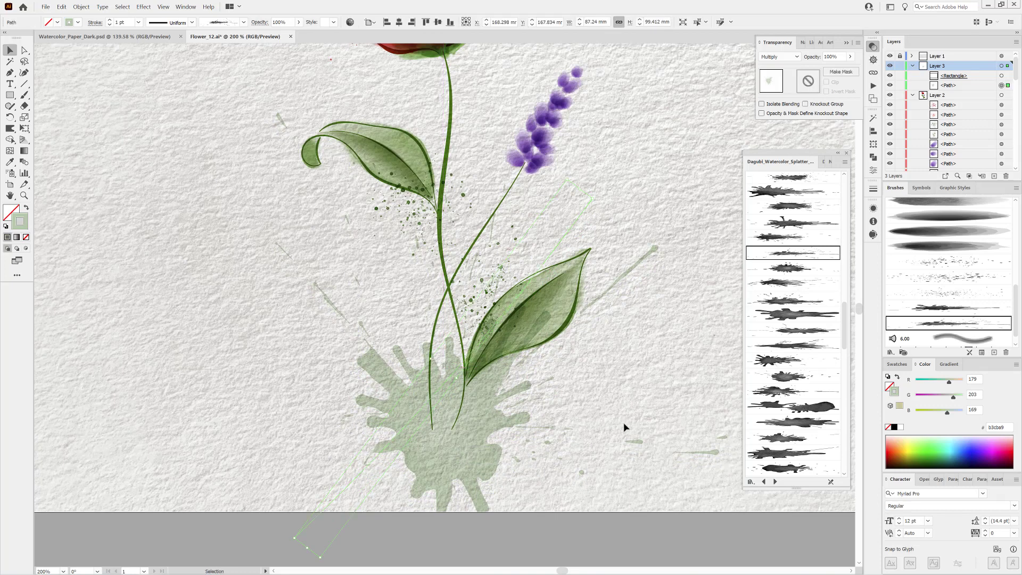
# Load the Dagubi Short Strokes 136-272 brush library from the watercolor short strokes collection.
pyautogui.click(891, 352)
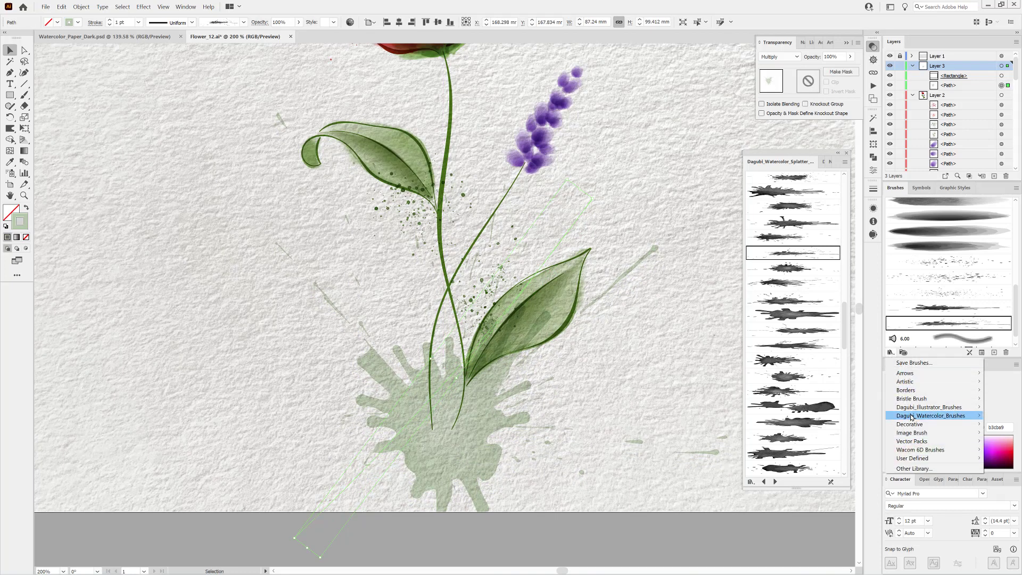
pyautogui.moveTo(911, 418)
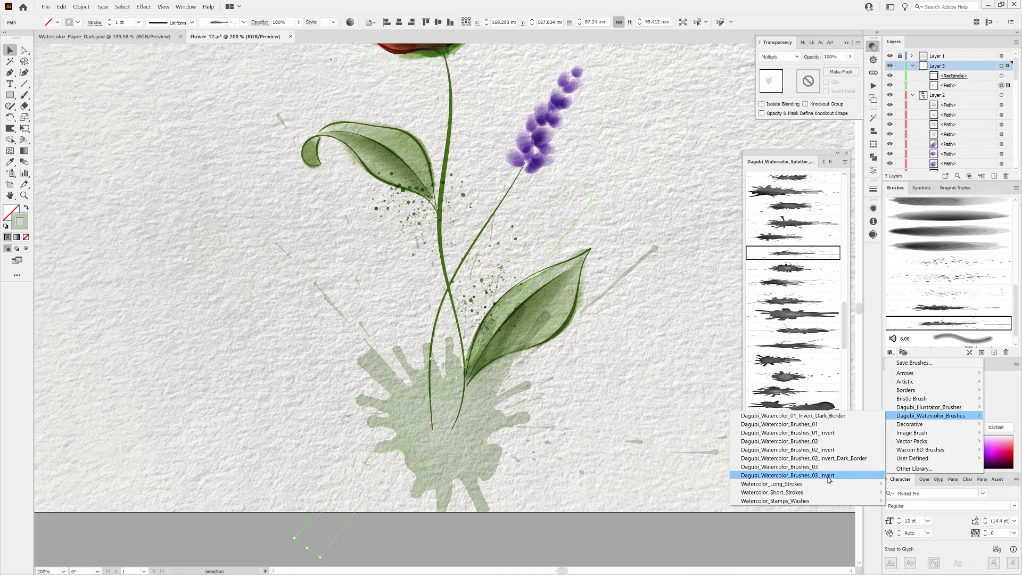
pyautogui.moveTo(830, 493)
pyautogui.click(918, 502)
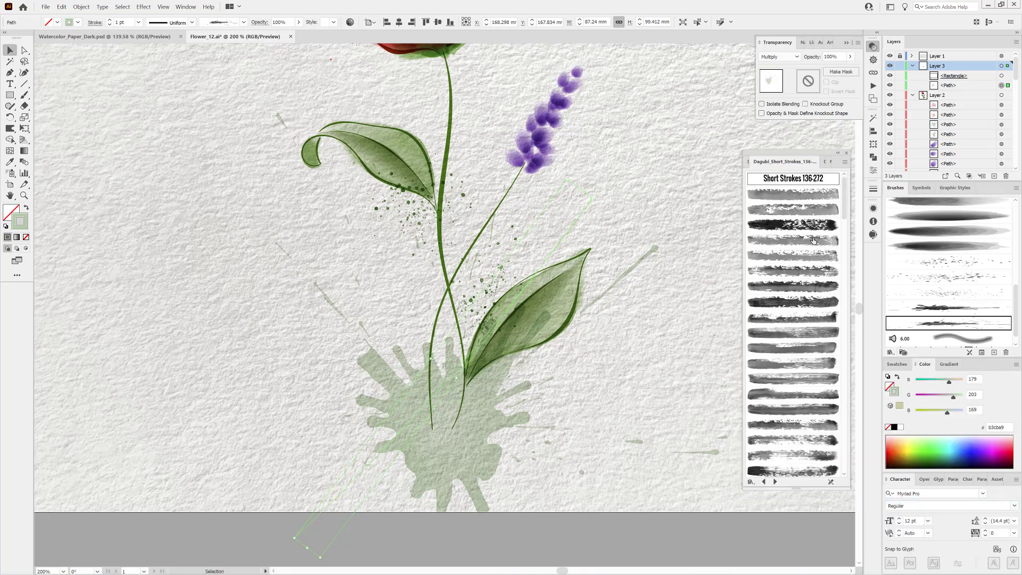
# Paint a white horizontal stroke about 101 mm long across the green splash's lower part, using a brush from the Short Strokes 136-272 library.
pyautogui.hotkey('alt', 's')
pyautogui.press('d')
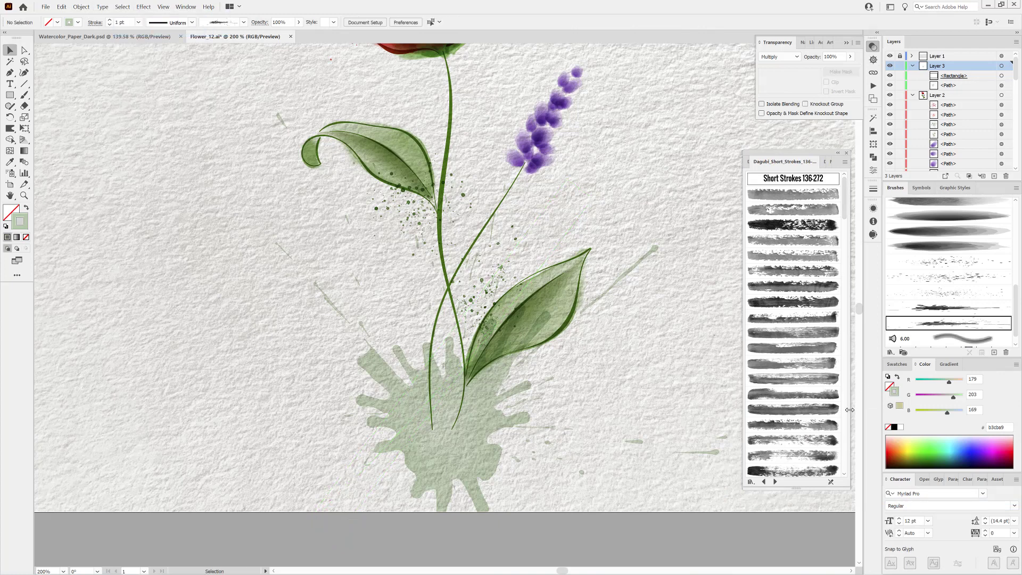
pyautogui.click(814, 240)
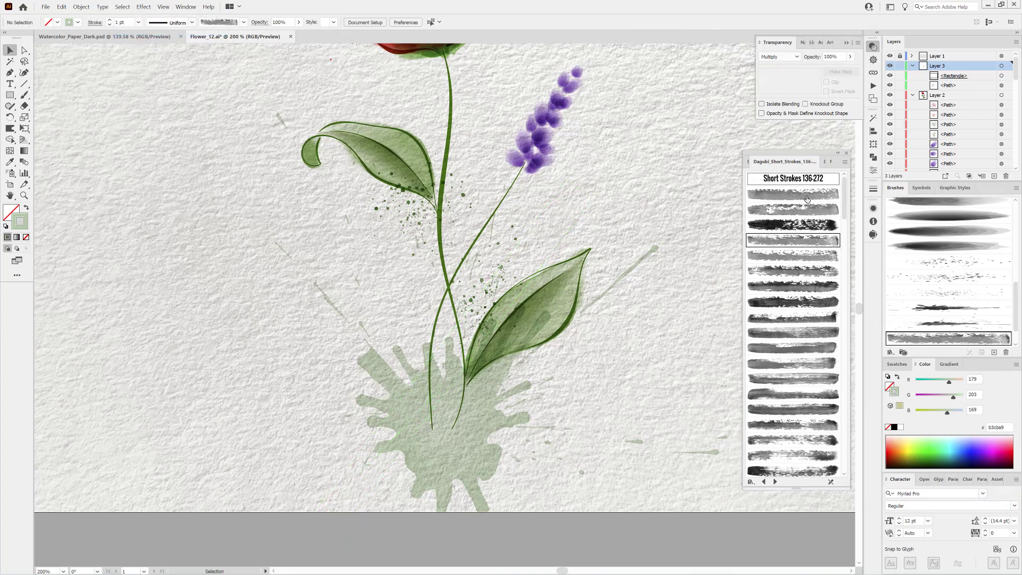
pyautogui.click(901, 430)
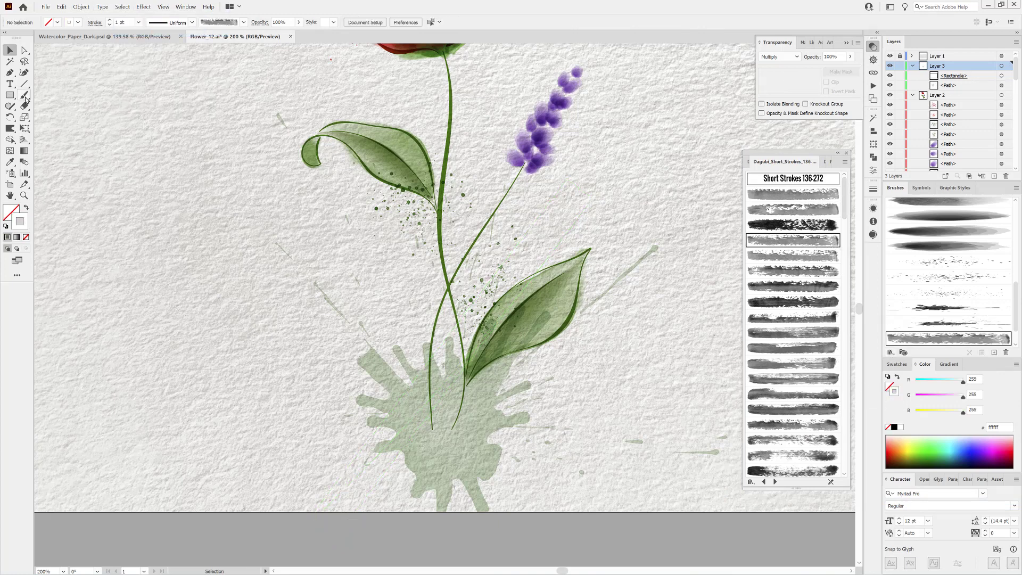
pyautogui.press('b')
pyautogui.click(610, 451)
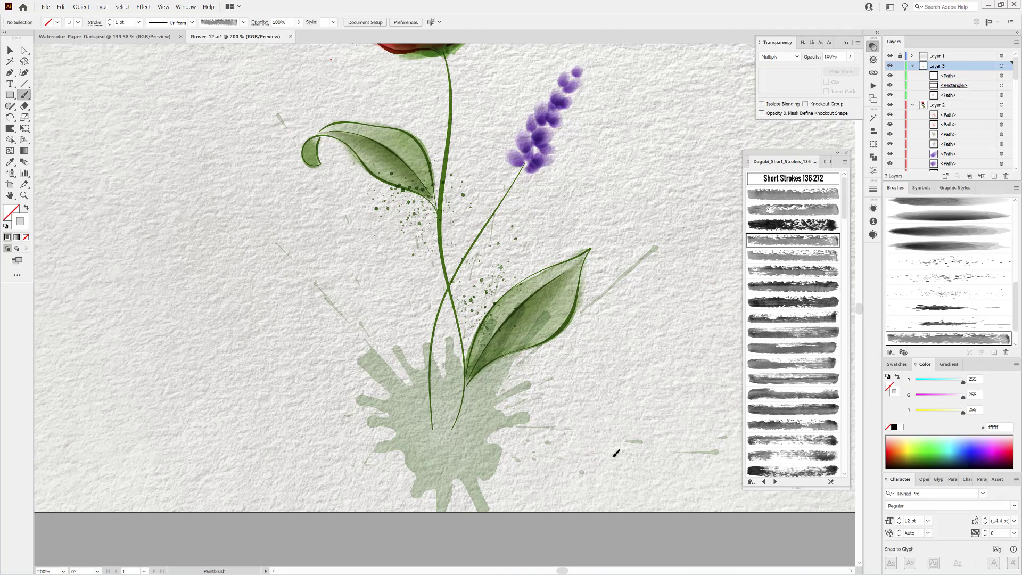
# Set the white stroke's blending mode to Normal, move it down over the splash's lower edge, and increase its weight to 2 pt.
pyautogui.click(962, 79)
pyautogui.click(1002, 75)
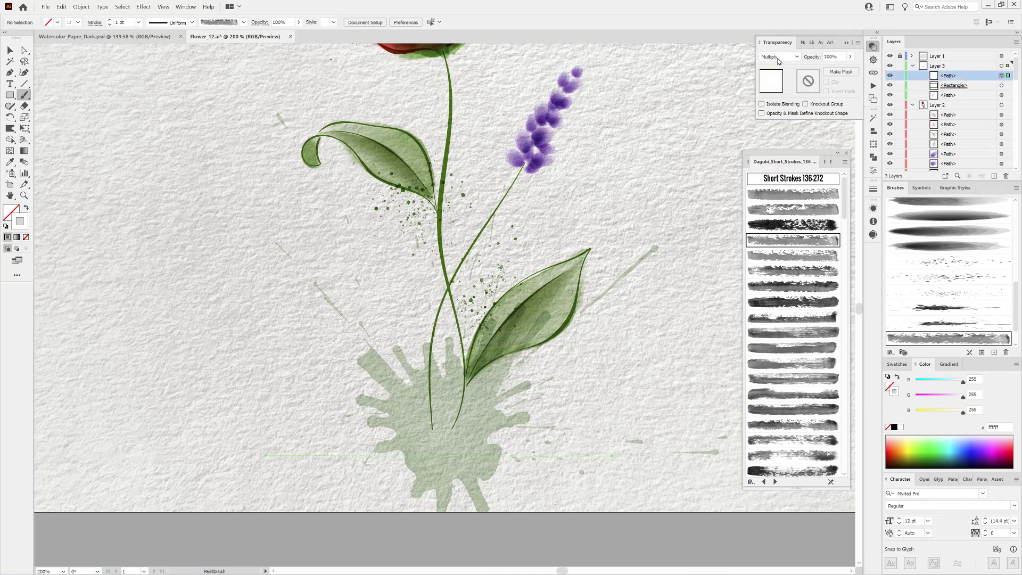
pyautogui.click(780, 56)
pyautogui.click(773, 64)
pyautogui.moveTo(459, 456)
pyautogui.mouseDown()
pyautogui.moveTo(453, 475)
pyautogui.moveTo(482, 492)
pyautogui.mouseUp()
pyautogui.press(']')
pyautogui.scroll(-3, 595, 429)
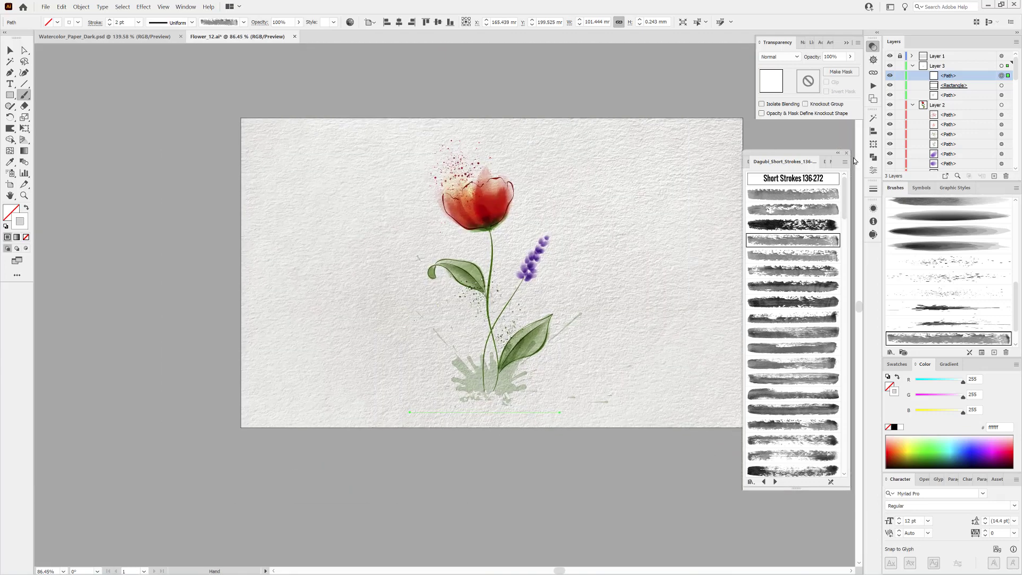
# Rotate the green splash path slightly around the stem bases, to about 77 by 107 mm, and deselect it.
pyautogui.click(1002, 96)
pyautogui.press('e')
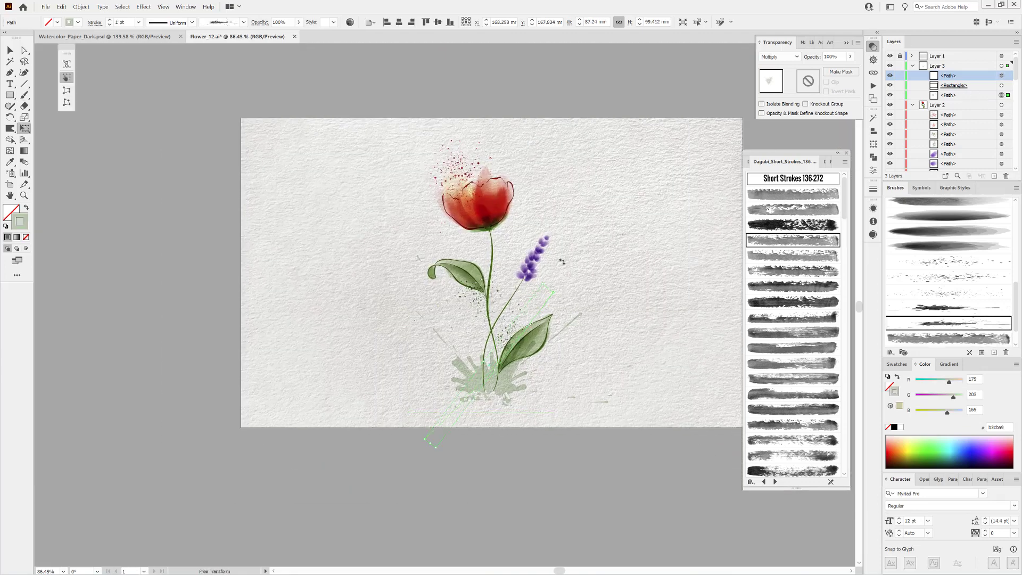
pyautogui.moveTo(553, 279); pyautogui.dragTo(554, 273)
pyautogui.press('v')
pyautogui.scroll(2, 568, 220)
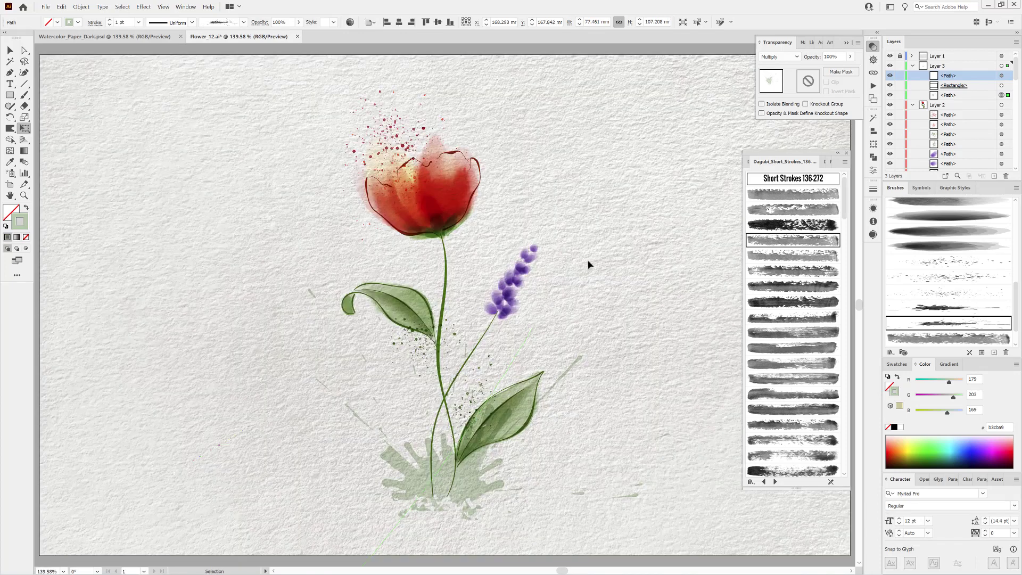
pyautogui.click(671, 154)
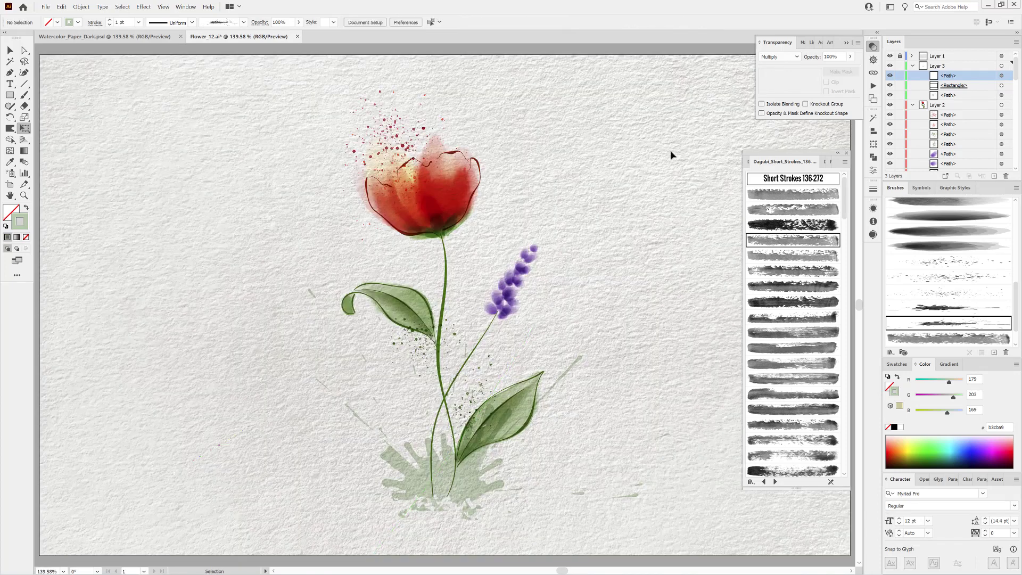
# Collapse Layer 2 and Layer 3, and move Layer 3 beneath Layer 2 in the stacking order.
pyautogui.click(913, 106)
pyautogui.click(913, 66)
pyautogui.moveTo(964, 69); pyautogui.dragTo(947, 86)
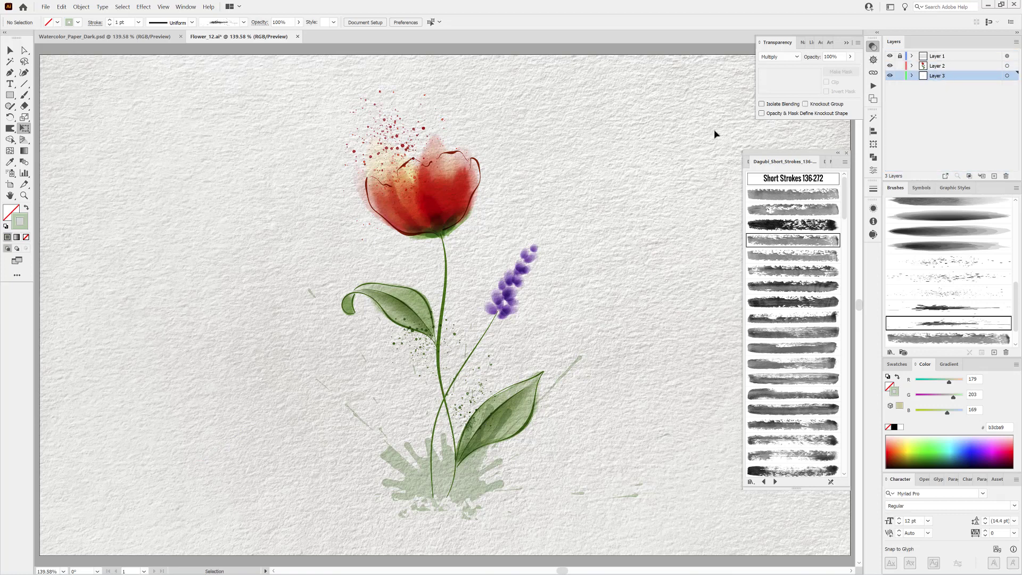
# Select the eight stem and leaf outline paths near the bottom of Layer 2 and collect them in a new layer.
pyautogui.click(912, 66)
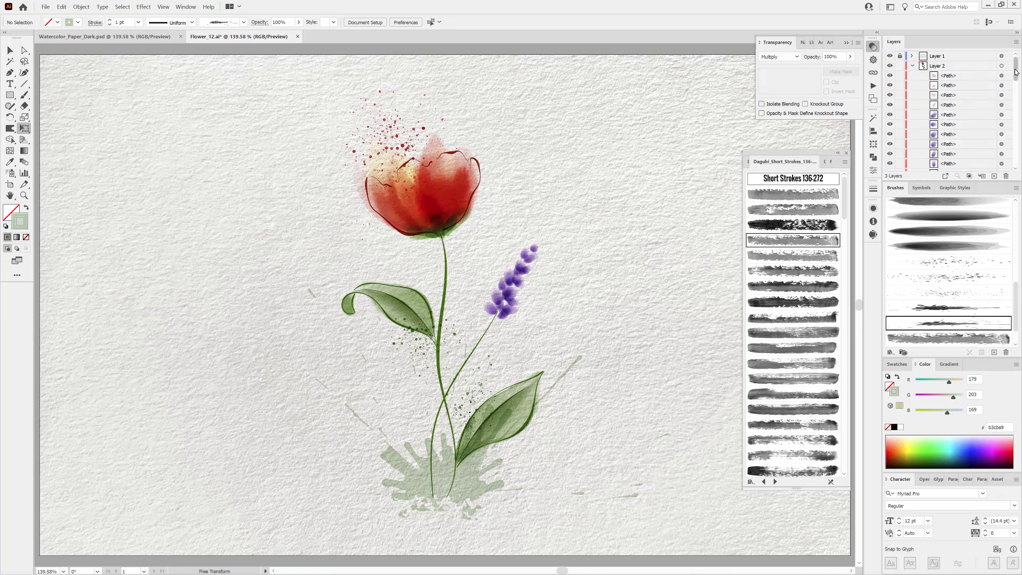
pyautogui.scroll(-5, 959, 117)
pyautogui.click(954, 155)
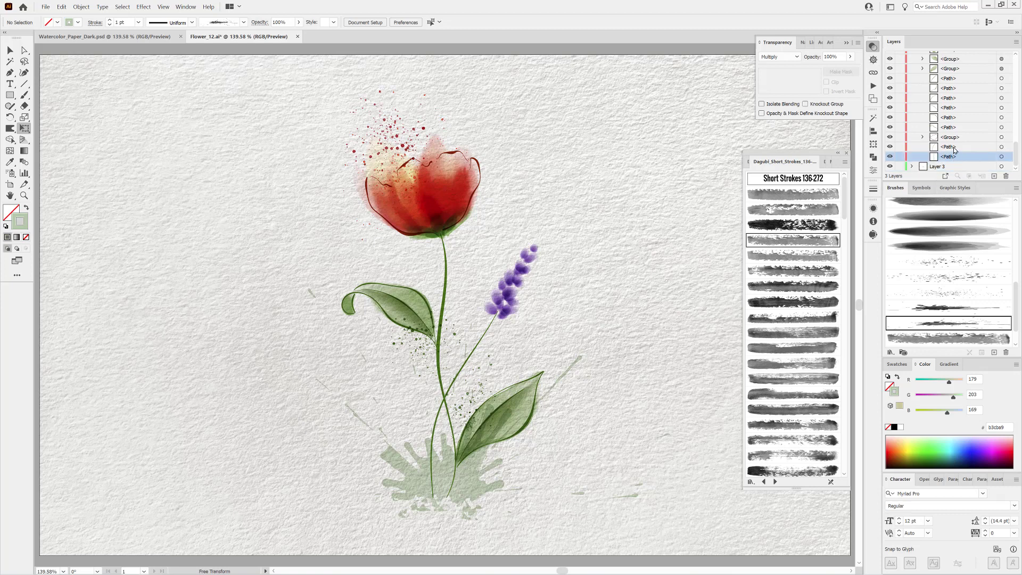
pyautogui.keyDown('ctrl'); pyautogui.click(954, 147); pyautogui.keyUp('ctrl')
pyautogui.keyDown('ctrl'); pyautogui.click(955, 128); pyautogui.keyUp('ctrl')
pyautogui.keyDown('ctrl'); pyautogui.click(955, 118); pyautogui.keyUp('ctrl')
pyautogui.keyDown('ctrl'); pyautogui.click(956, 108); pyautogui.keyUp('ctrl')
pyautogui.keyDown('ctrl'); pyautogui.click(957, 99); pyautogui.keyUp('ctrl')
pyautogui.keyDown('ctrl'); pyautogui.click(958, 88); pyautogui.keyUp('ctrl')
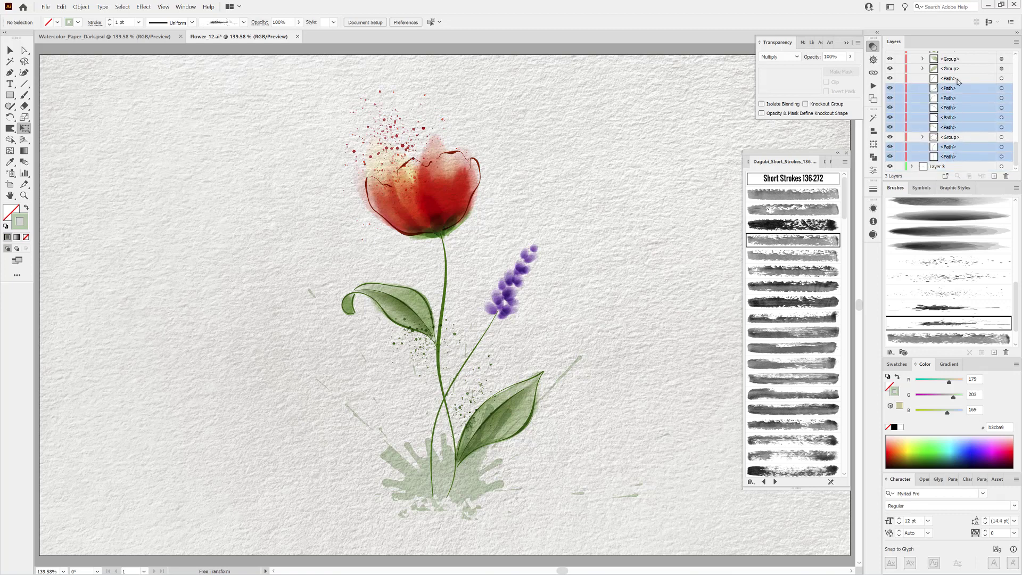
pyautogui.keyDown('ctrl'); pyautogui.click(958, 79); pyautogui.keyUp('ctrl')
pyautogui.click(1016, 42)
pyautogui.click(969, 155)
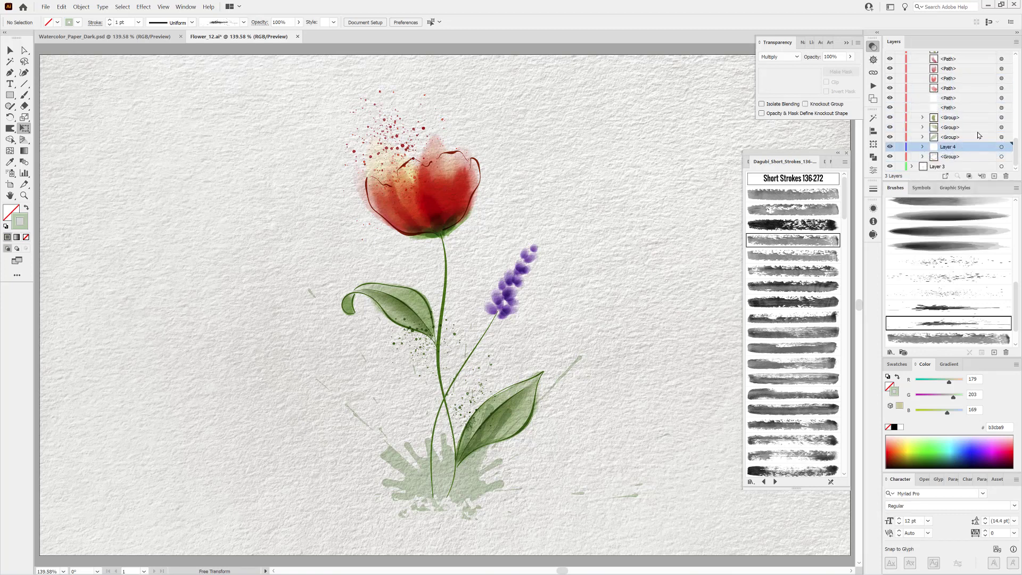
# Target all artwork in Layer 4, hide the selection edges, and darken its fill to green 214e00.
pyautogui.click(1002, 148)
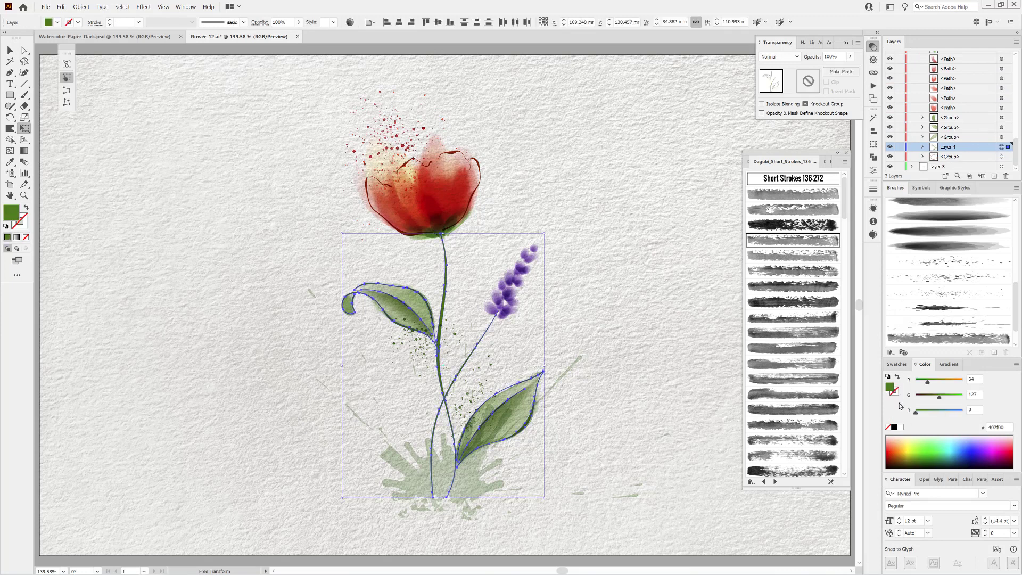
pyautogui.click(163, 6)
pyautogui.click(200, 235)
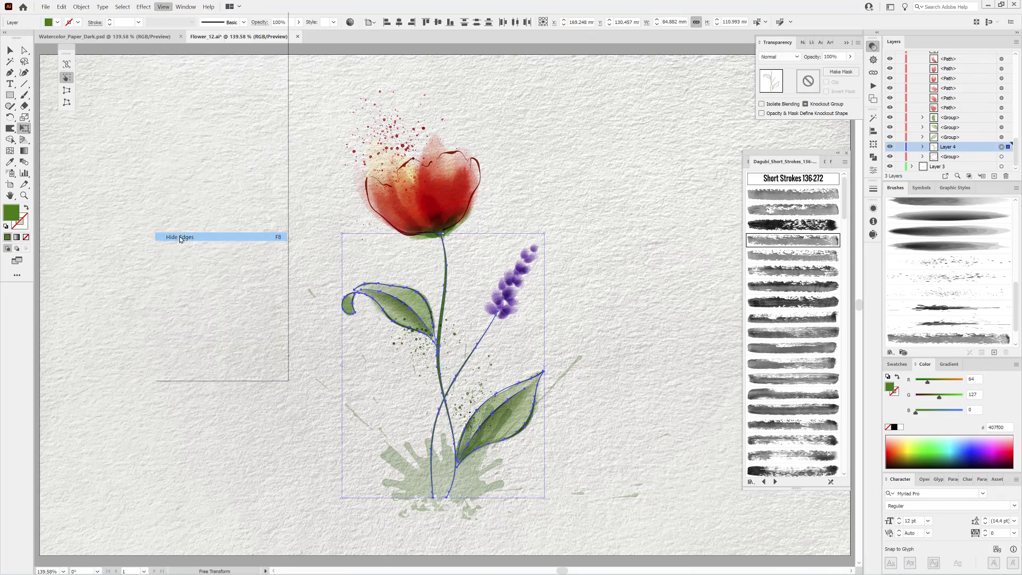
pyautogui.moveTo(940, 397); pyautogui.dragTo(931, 399)
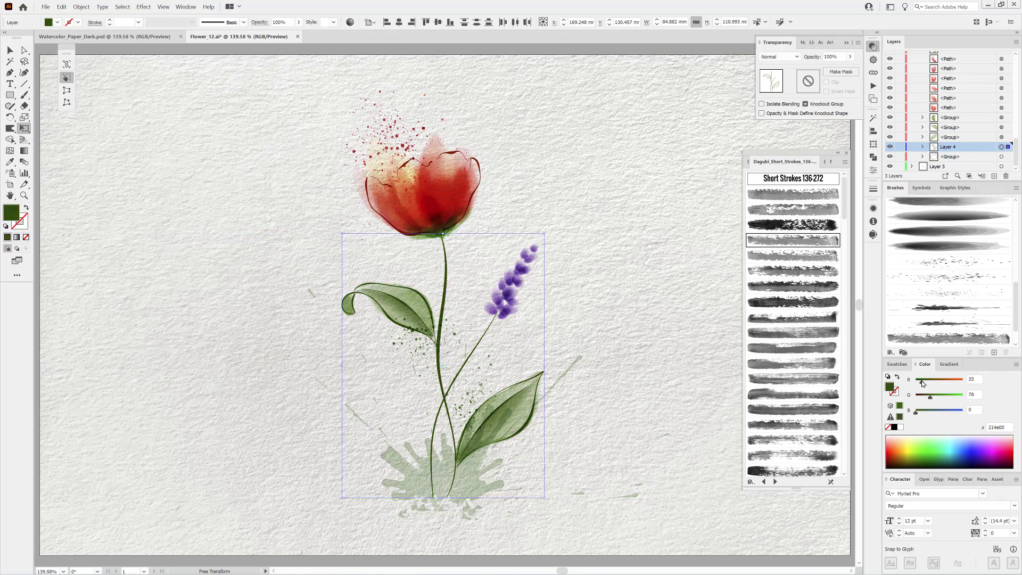
# Darken the fill of the red flower's outline group to 841800 and deselect it.
pyautogui.click(1001, 157)
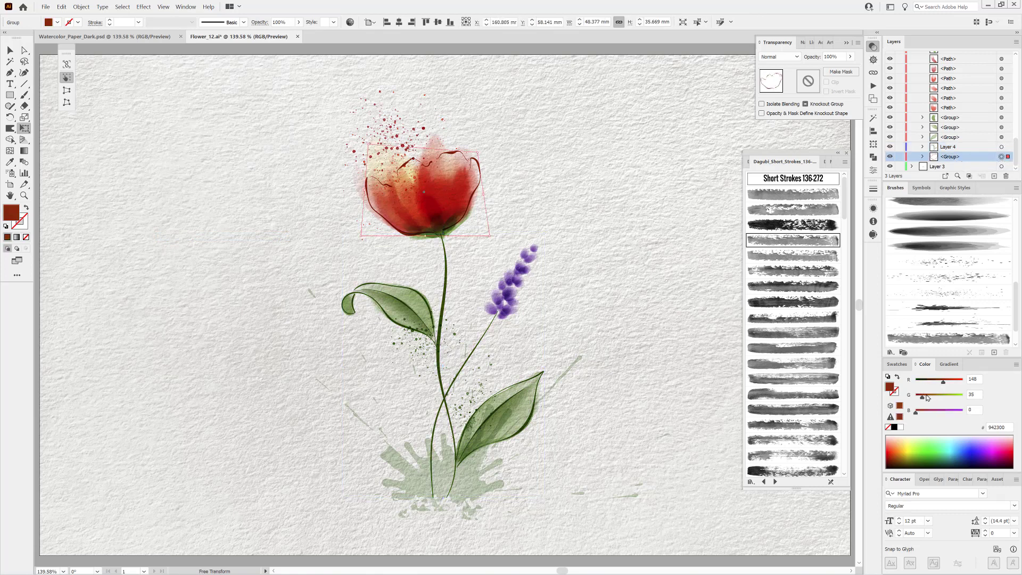
pyautogui.moveTo(923, 396); pyautogui.dragTo(919, 398)
pyautogui.press('v')
pyautogui.click(708, 175)
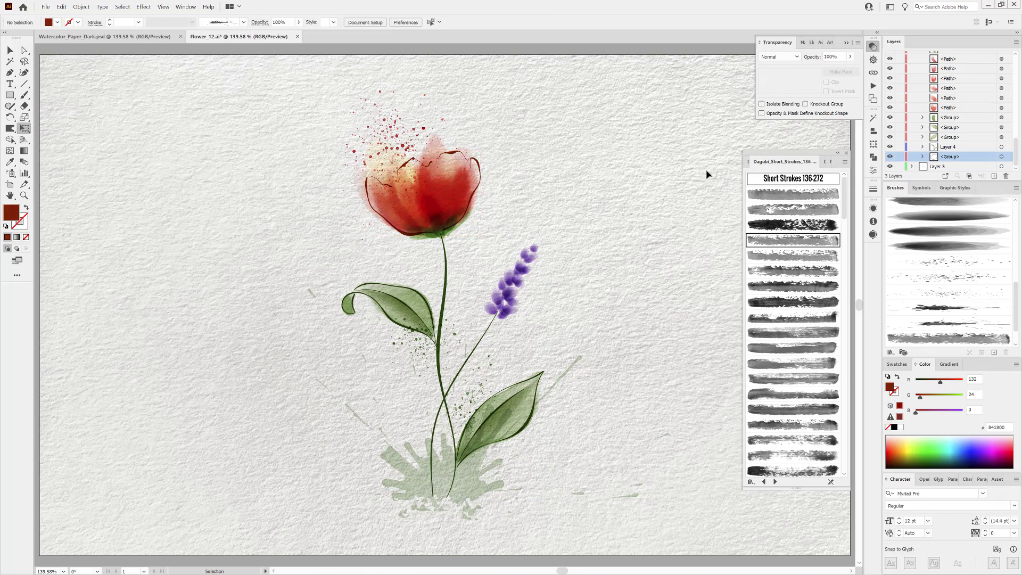
# Recolor the lavender stem to blue-gray 4a5270, deselect it, and close the floating brush library.
pyautogui.click(486, 338)
pyautogui.press('e')
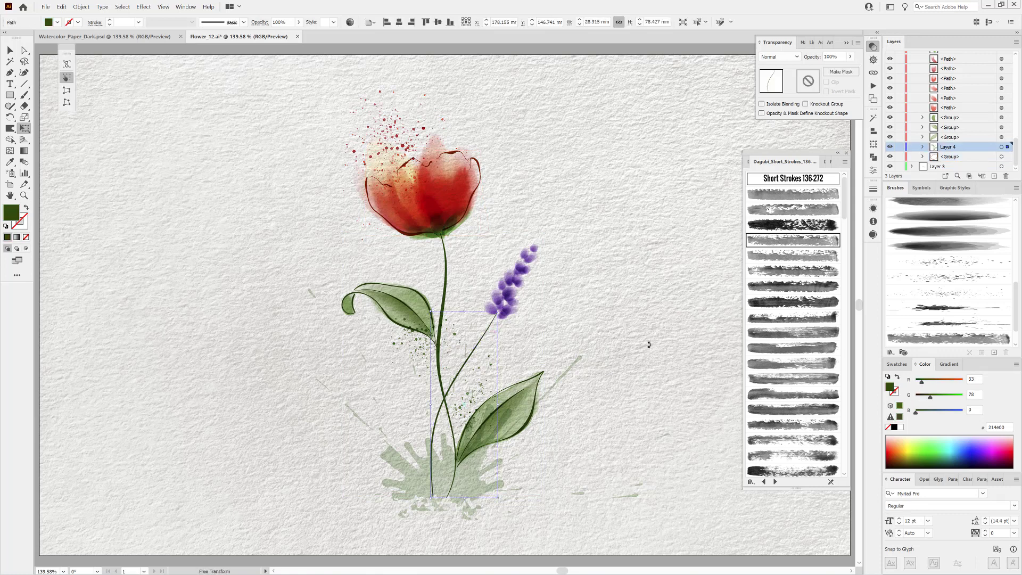
pyautogui.moveTo(930, 396)
pyautogui.mouseDown()
pyautogui.moveTo(937, 413)
pyautogui.moveTo(931, 397)
pyautogui.mouseUp()
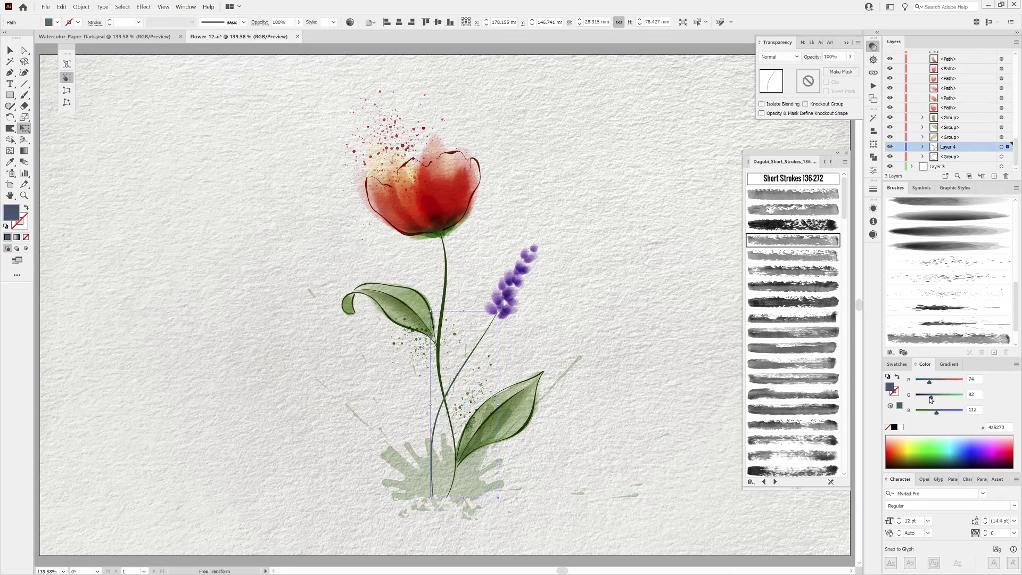
pyautogui.click(686, 326)
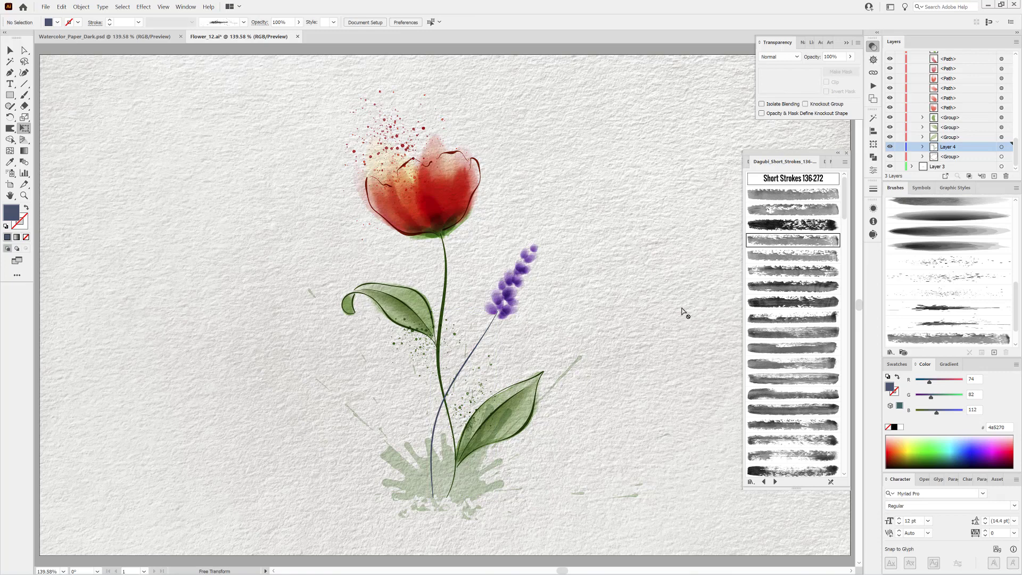
pyautogui.click(847, 153)
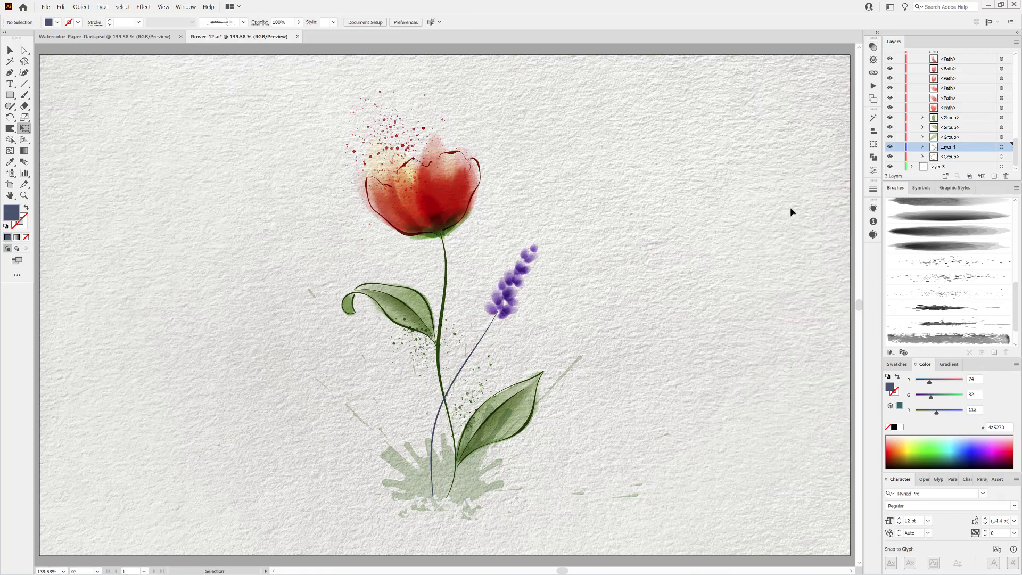